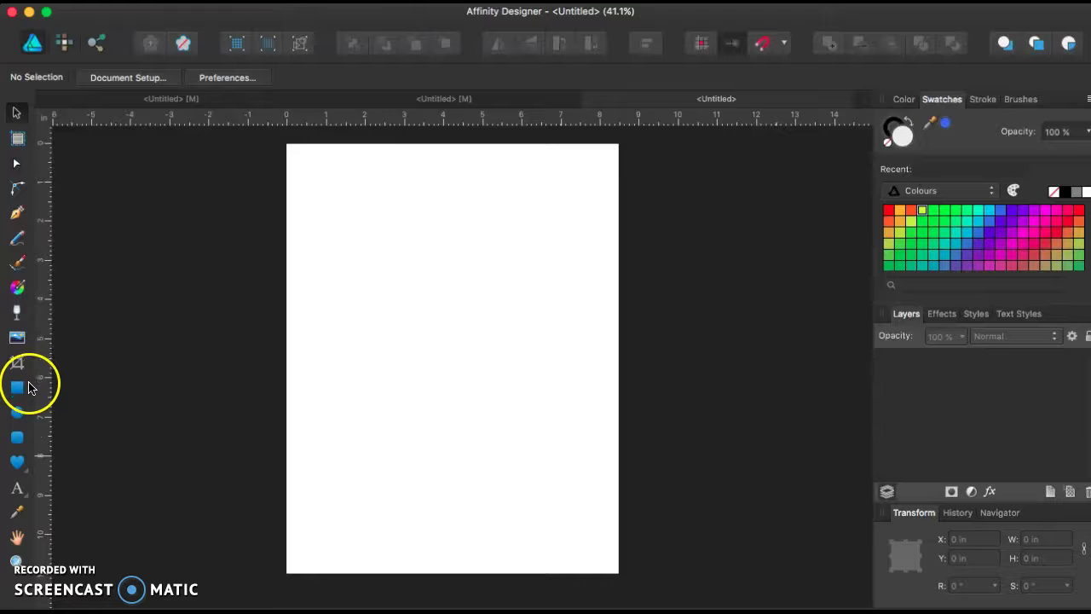
Draw a five-pointed star about 5.5 in wide and 4.9 in high in the upper part of the page
left_click(20, 466)
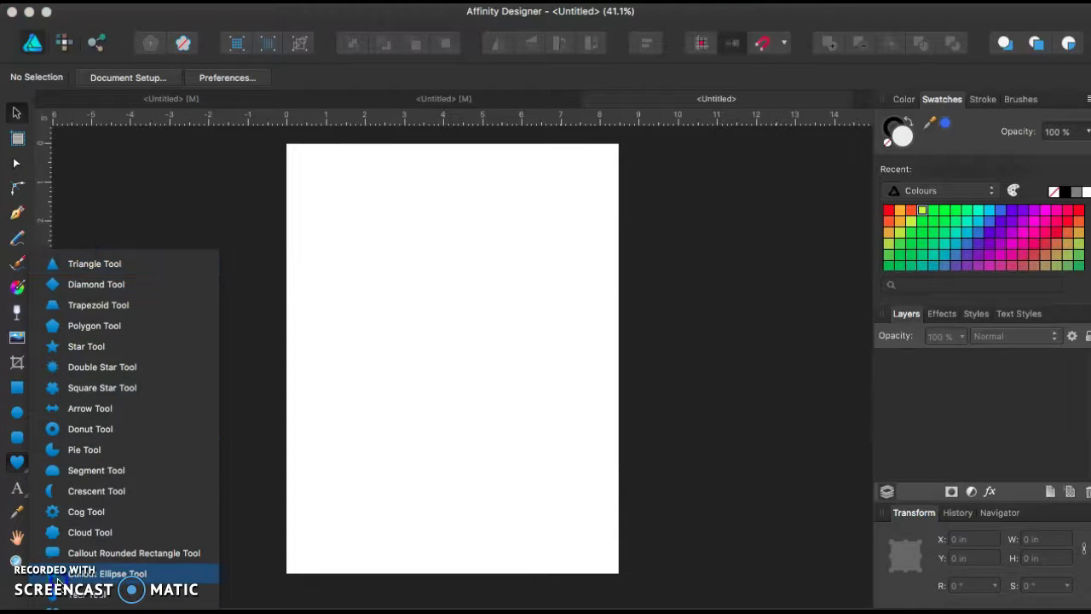
left_click(108, 576)
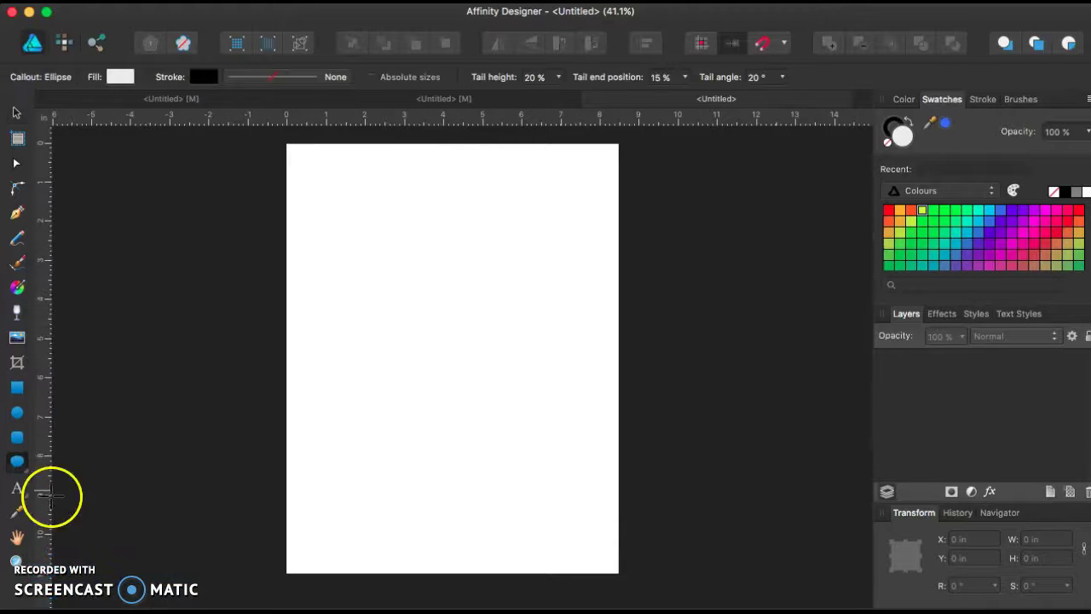
left_click(13, 465)
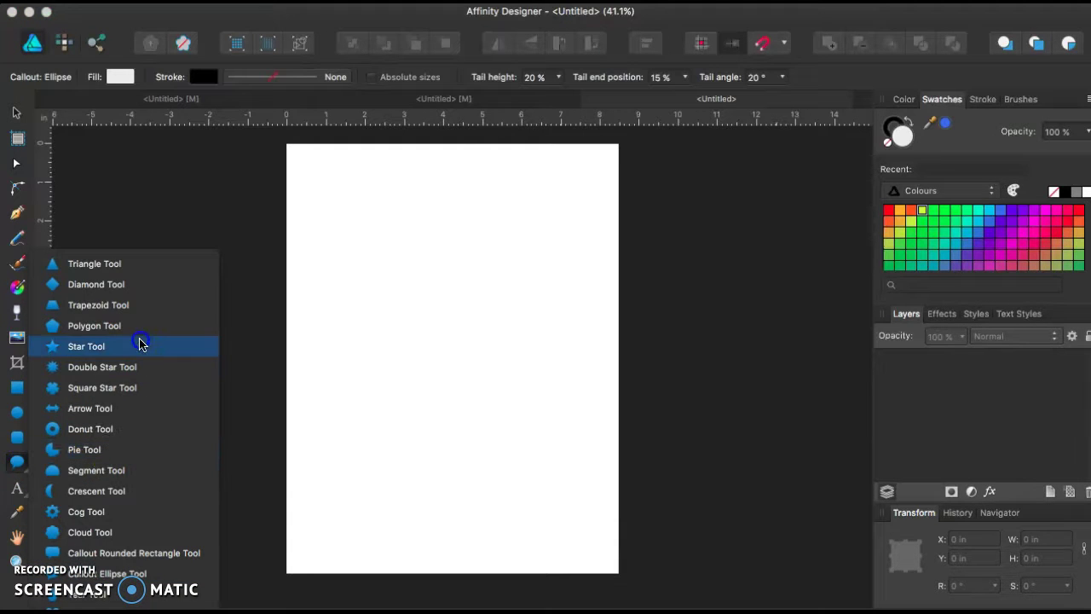
left_click(142, 344)
left_click_drag(349, 190, 562, 382)
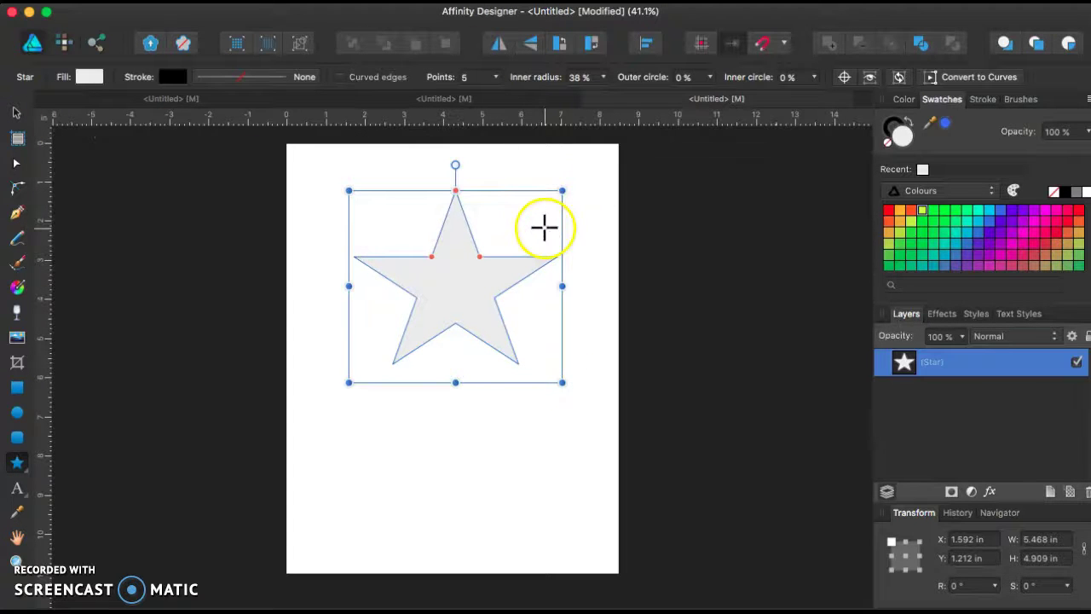
Give the star 6 points, then round its tips with an 82% outer circle and its inner corners with a 34% inner circle
left_click(497, 77)
mouse_move(494, 100)
left_mouse_down()
mouse_move(526, 103)
mouse_move(500, 118)
left_mouse_up()
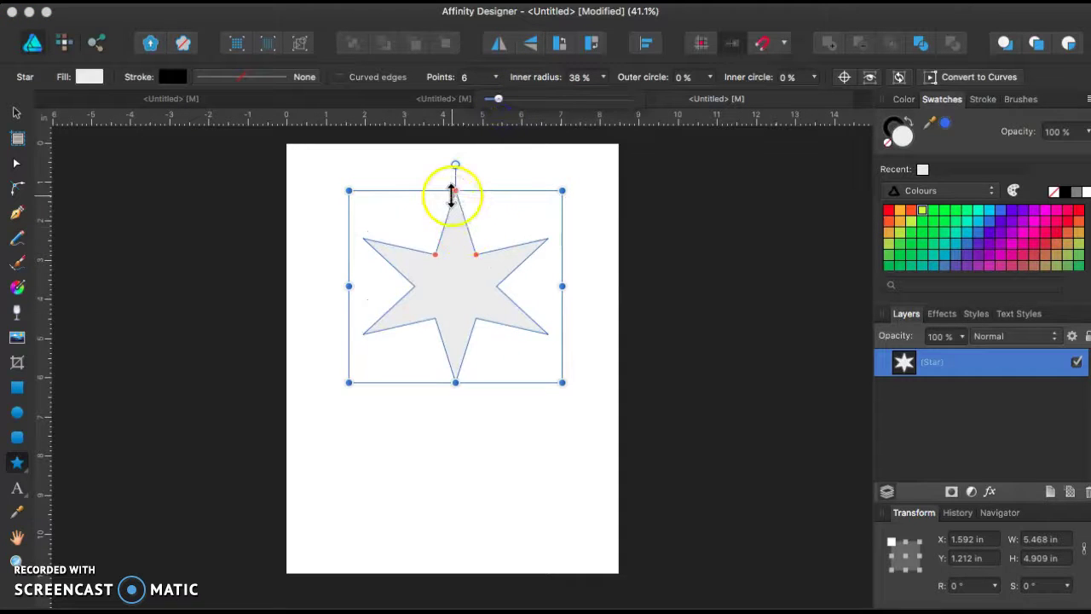
left_click_drag(458, 194, 456, 226)
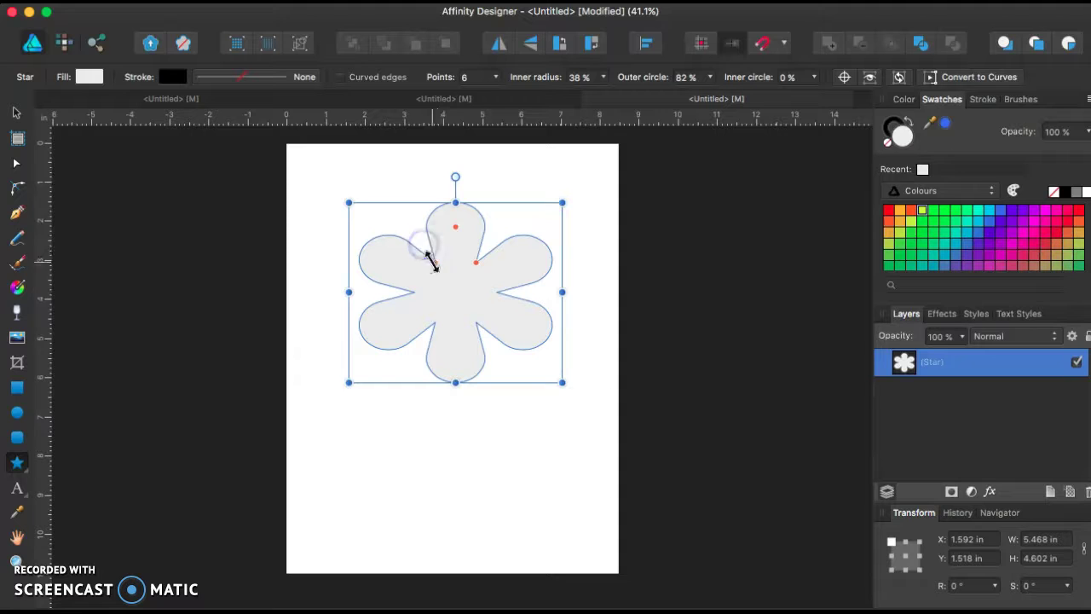
left_click_drag(436, 269, 439, 273)
left_click(702, 277)
Fill the rounded six-point star with pure red (H 0, S 100, L 49)
left_click(17, 112)
left_click(508, 271)
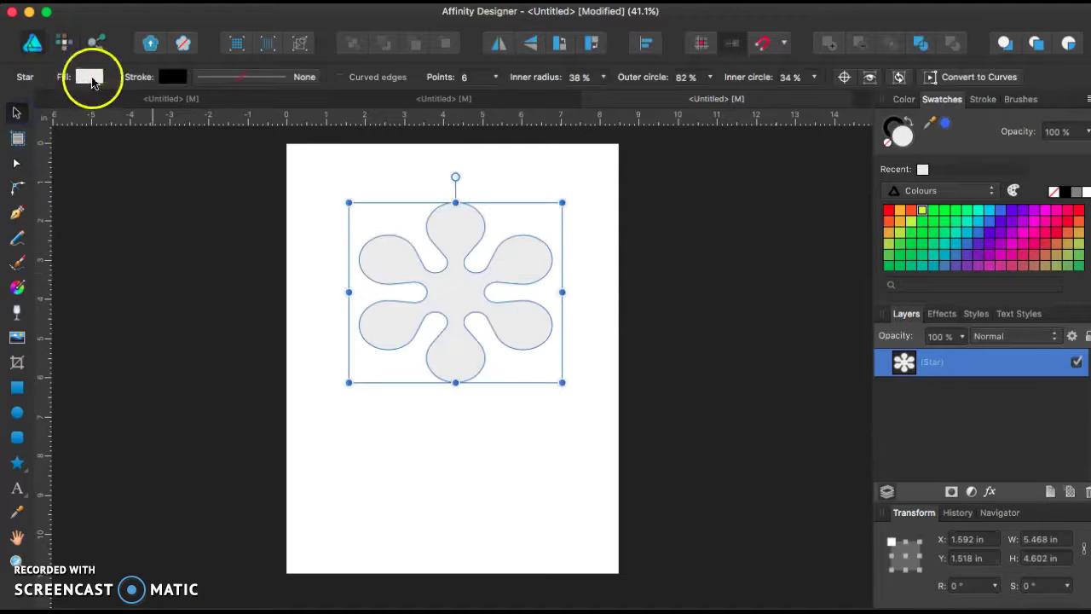
left_click(92, 77)
left_click_drag(191, 178, 254, 207)
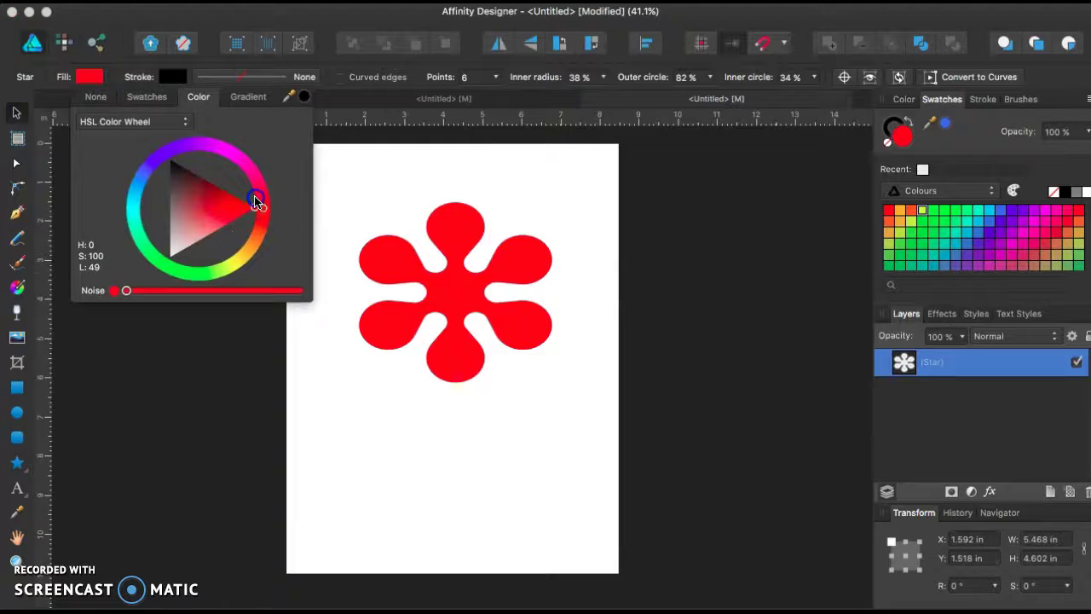
Give the star a solid black outline 12 pt wide
left_click(171, 78)
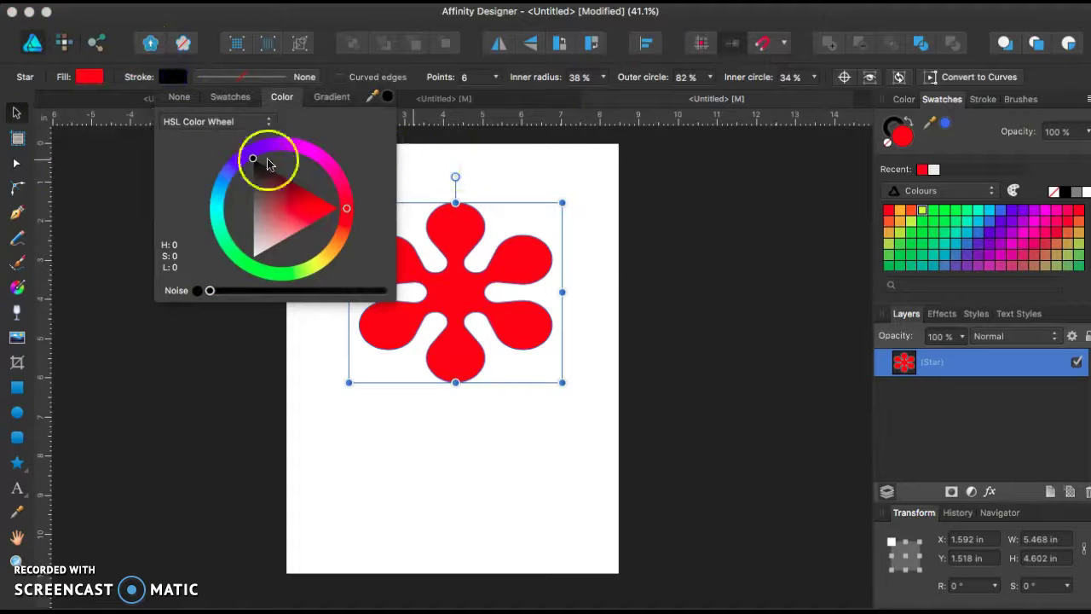
left_click(239, 76)
left_click(239, 77)
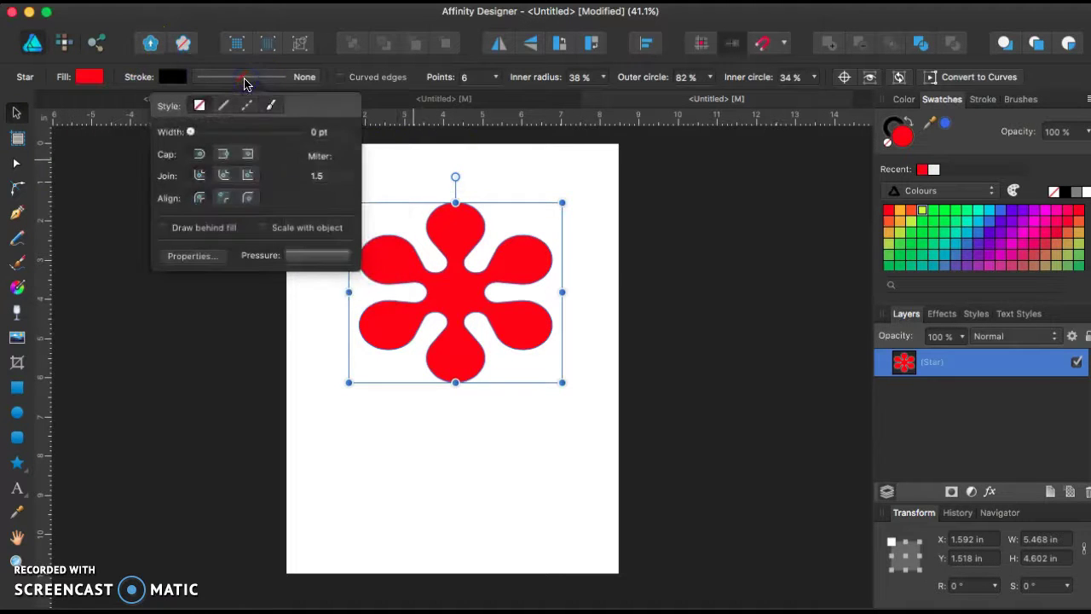
left_click(225, 105)
mouse_move(195, 132)
left_mouse_down()
mouse_move(267, 135)
mouse_move(213, 145)
mouse_move(246, 149)
left_mouse_up()
Try several Textured brushes on the star's outline and keep the dark, rough-edged fifth brush
left_click(1021, 99)
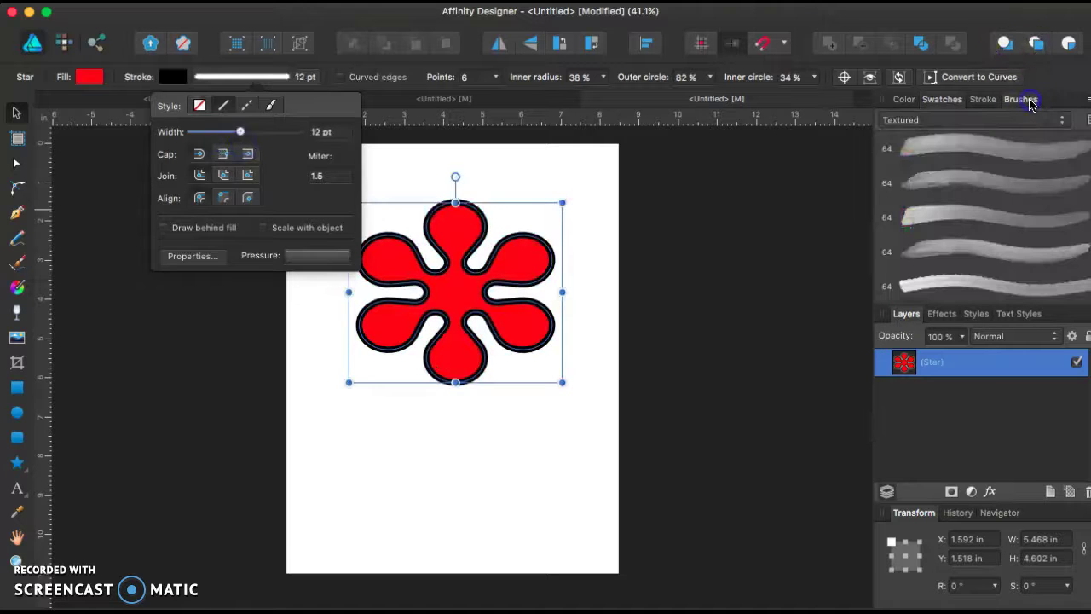
left_click(972, 158)
key("super+plus")
key("super+plus")
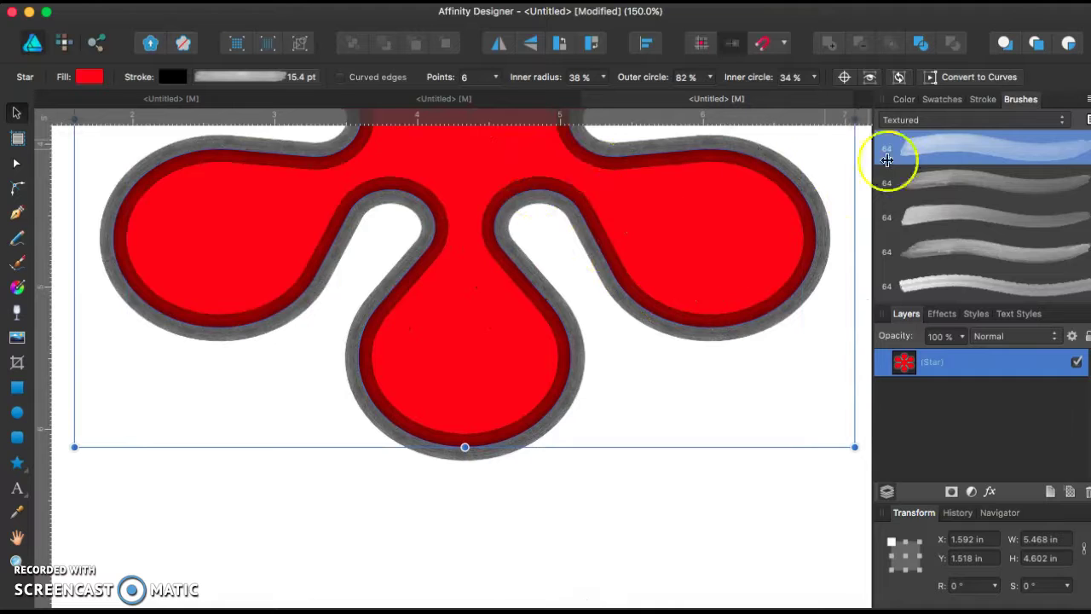
left_click(969, 173)
left_click(968, 224)
left_click(952, 282)
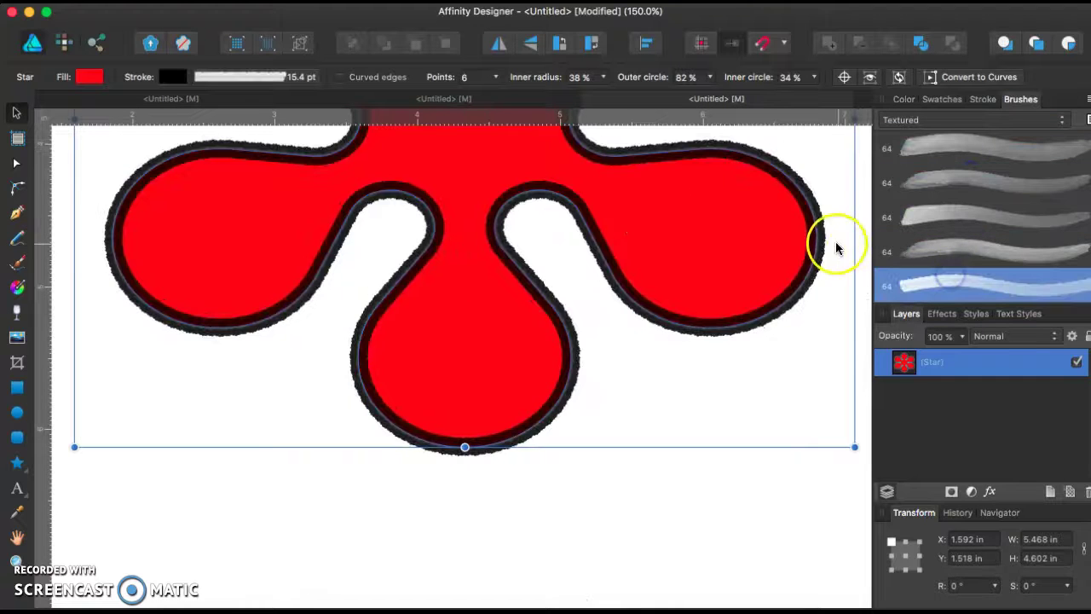
key("super+minus")
key("super+minus")
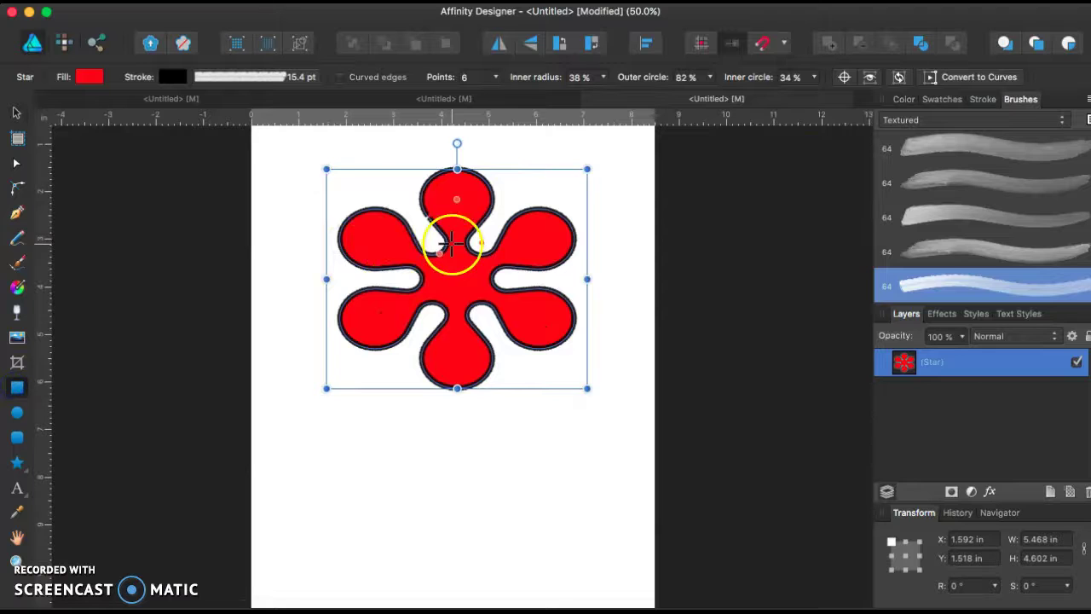
Draw a rectangle about 3.7 in wide and 5.8 in high over the star's left half and remove its stroke
mouse_move(292, 151)
left_mouse_down()
mouse_move(359, 224)
mouse_move(438, 397)
mouse_move(482, 424)
mouse_move(468, 423)
left_mouse_up()
left_click(256, 77)
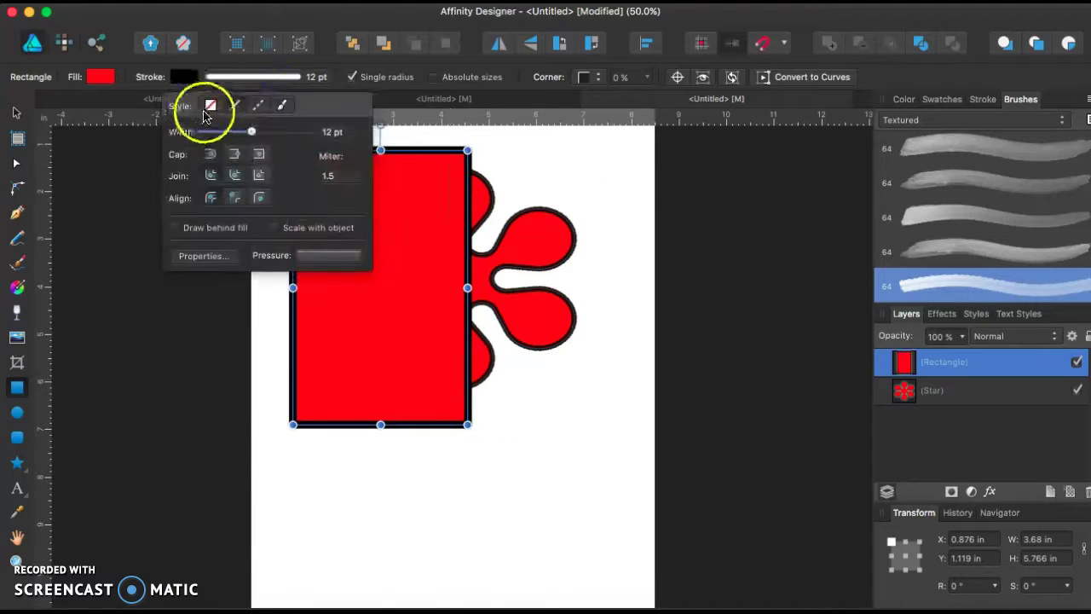
left_click(209, 107)
left_click(200, 341)
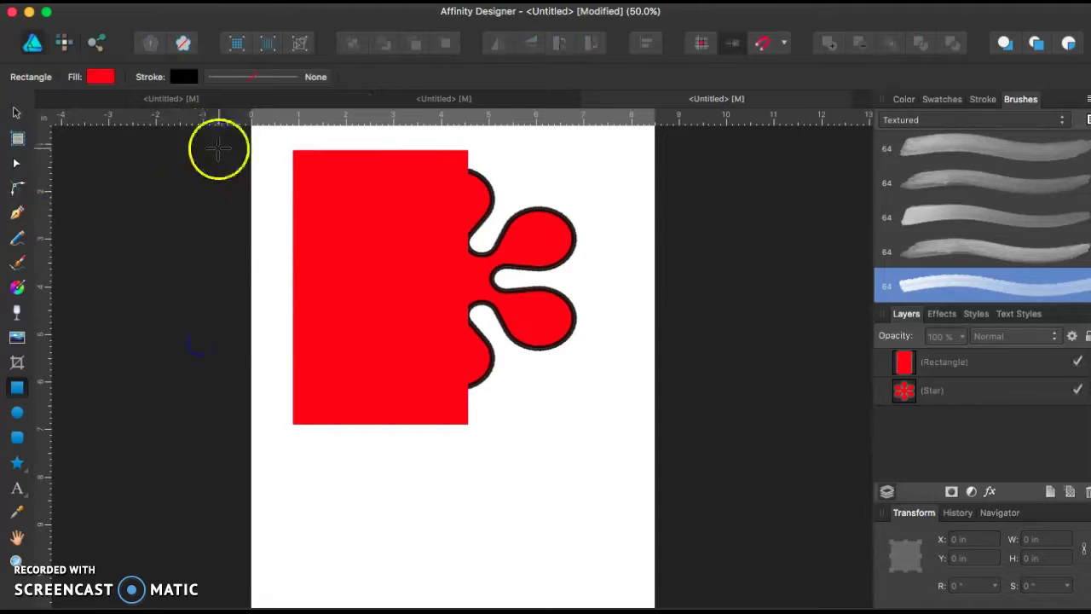
Fill the rectangle with bright green (H 155, S 100, L 49)
left_click(15, 113)
left_click(417, 248)
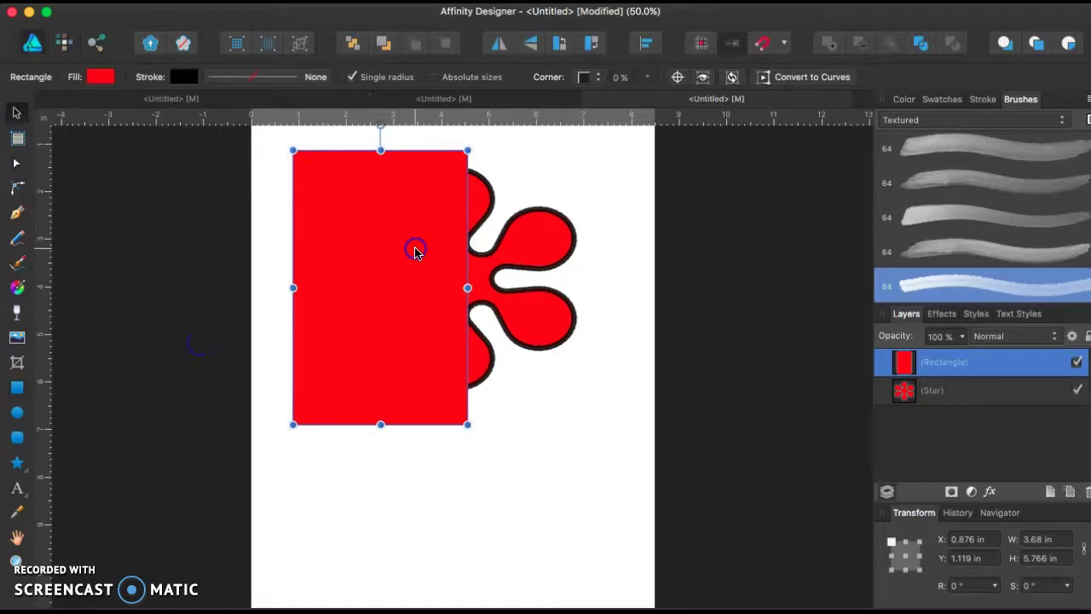
left_click(100, 76)
left_click(153, 233)
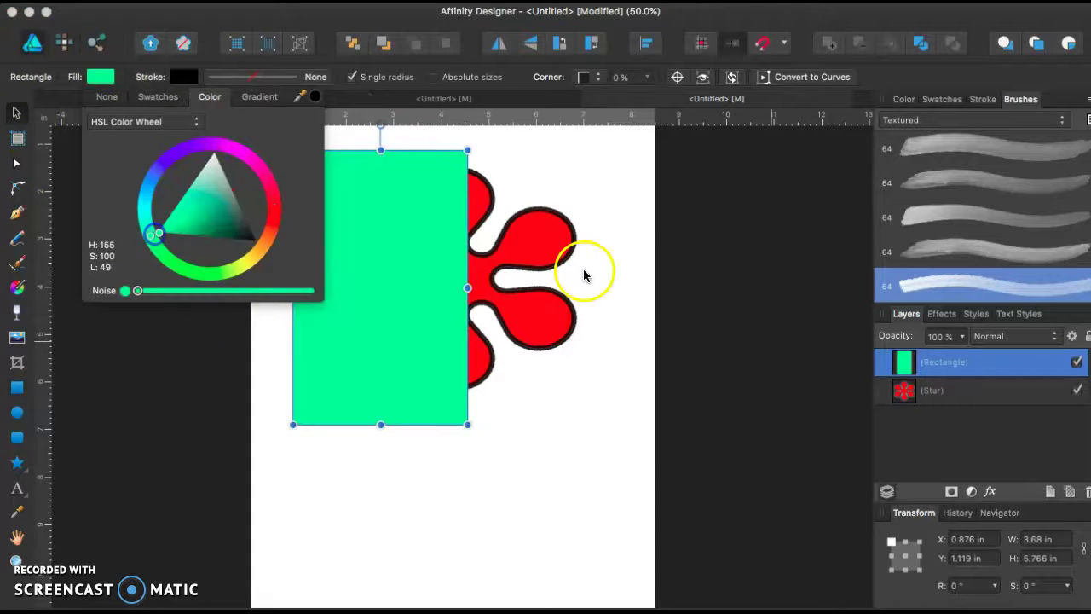
Clip the green rectangle inside the star and narrow it so its right edge meets the star's vertical centre line
left_click_drag(969, 362, 958, 399)
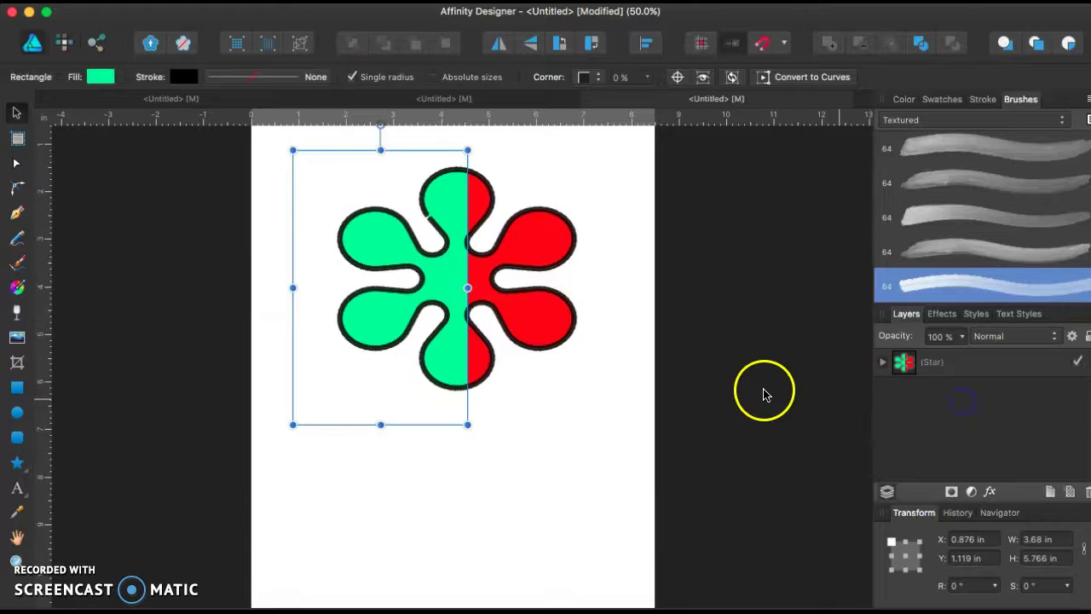
left_click(758, 391)
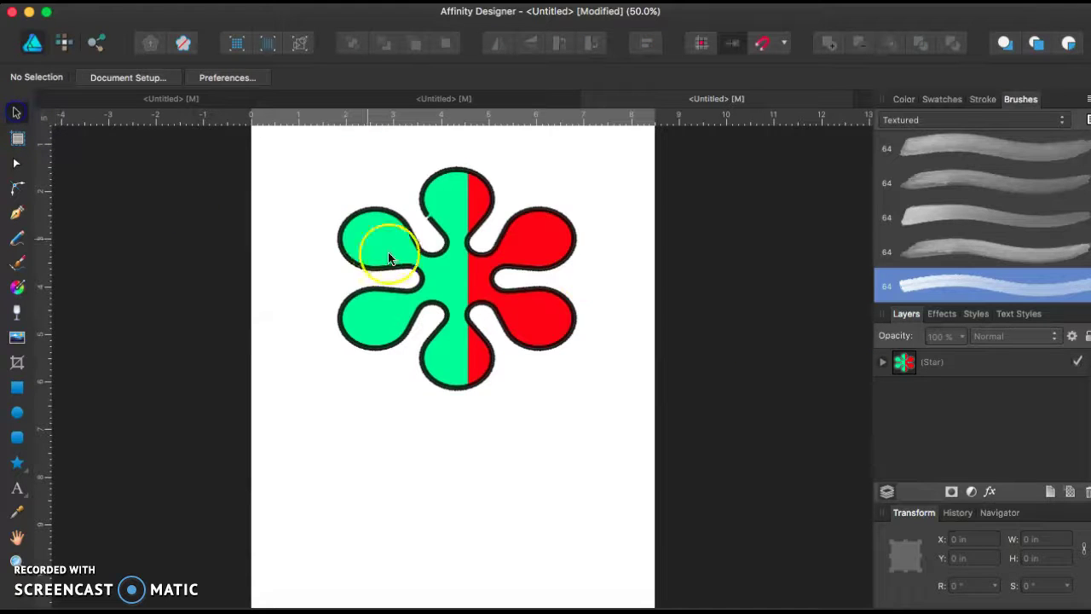
left_click(418, 282)
double_click(442, 286)
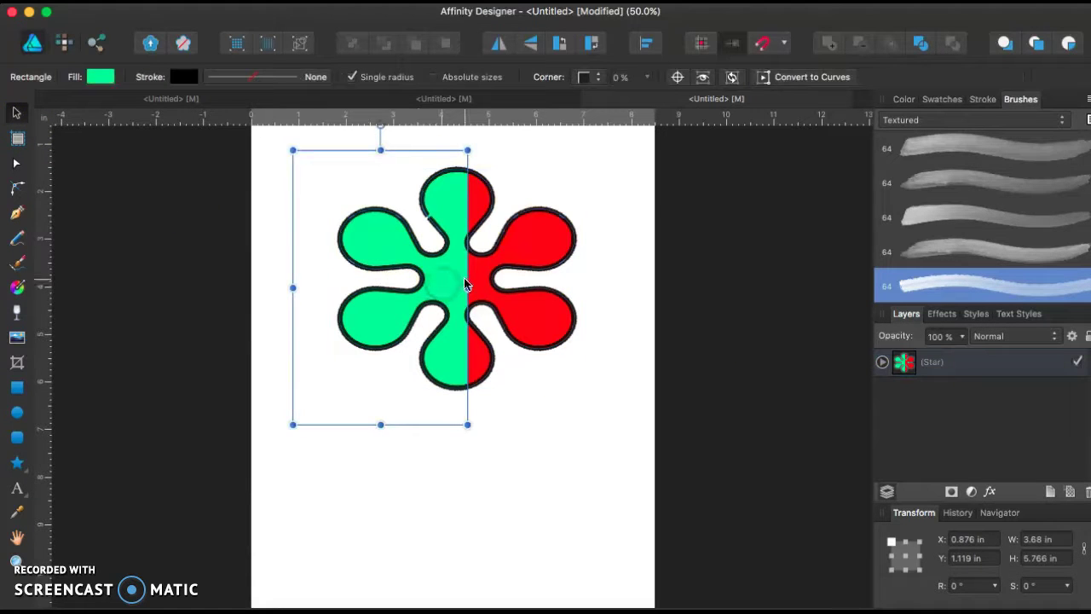
left_click_drag(465, 285, 453, 292)
left_click(684, 316)
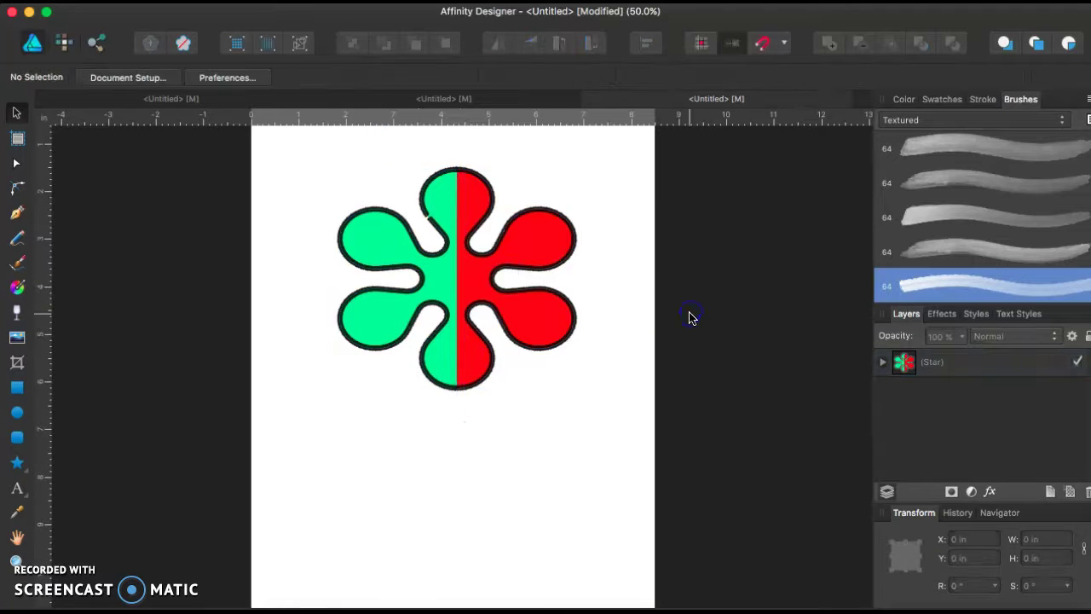
key("super+1")
left_click(502, 408)
key("super+minus")
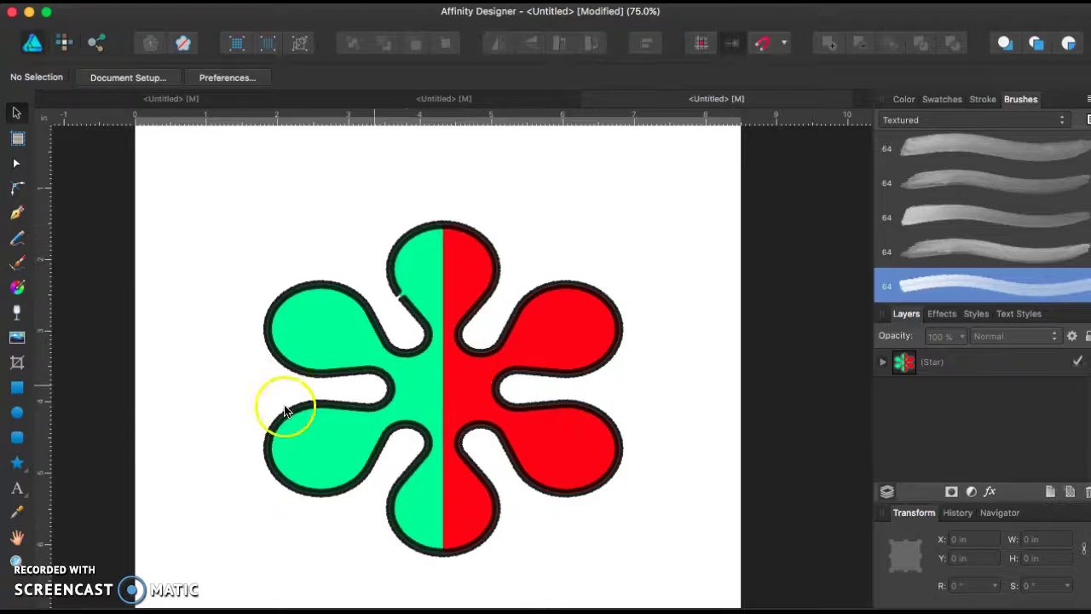
left_click_drag(20, 469, 233, 201)
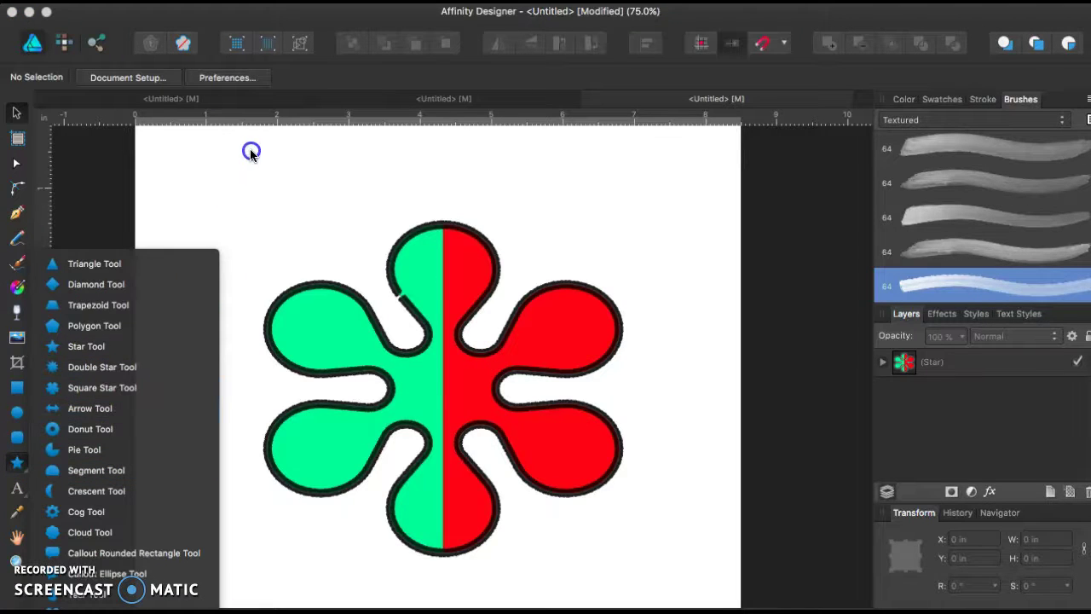
left_click_drag(251, 152, 251, 152)
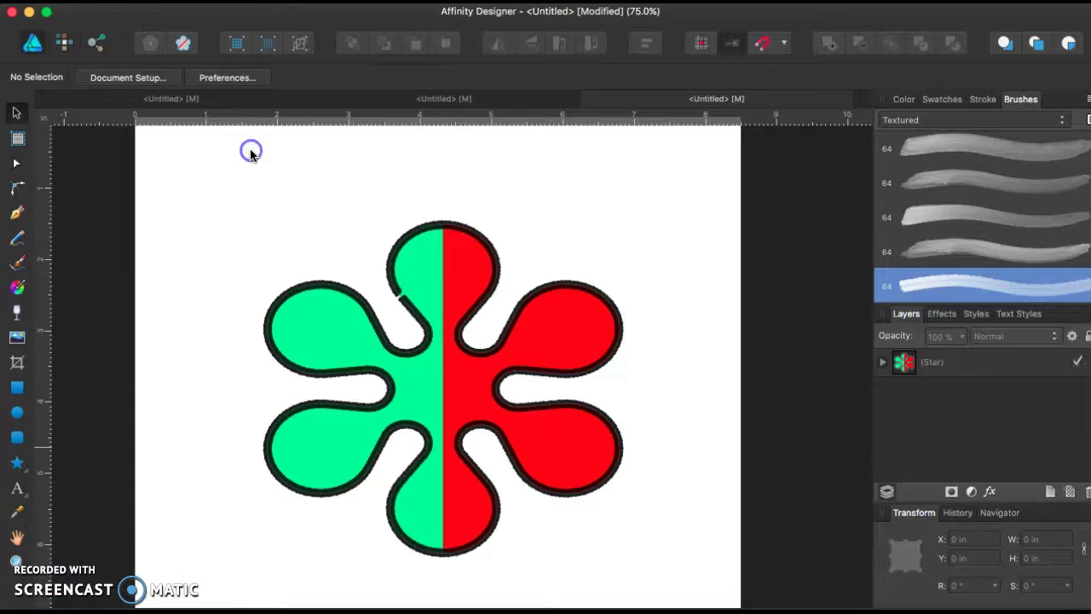
Delete the two-coloured star from the page
left_click(457, 353)
key("Delete")
left_click(32, 222)
Paint a looping black 64 px textured brush stroke about 6.6 in wide and 4.1 in high, and delete it after inspecting it
left_click(14, 262)
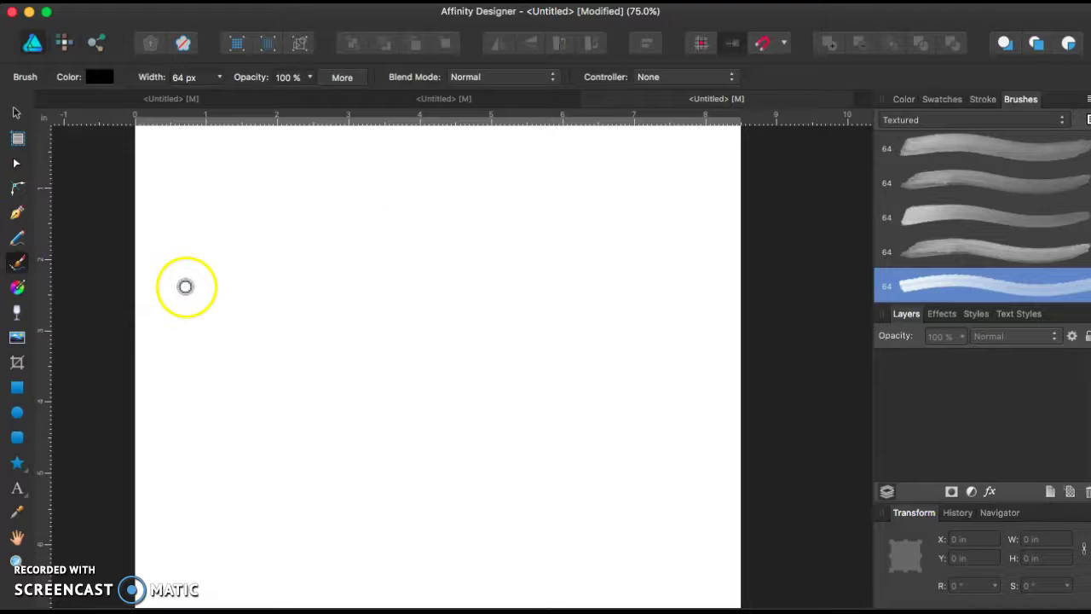
mouse_move(191, 274)
left_mouse_down()
mouse_move(236, 226)
mouse_move(425, 215)
mouse_move(274, 353)
mouse_move(603, 279)
mouse_move(398, 354)
mouse_move(490, 373)
mouse_move(496, 362)
mouse_move(530, 365)
mouse_move(520, 412)
mouse_move(496, 445)
mouse_move(640, 489)
left_mouse_up()
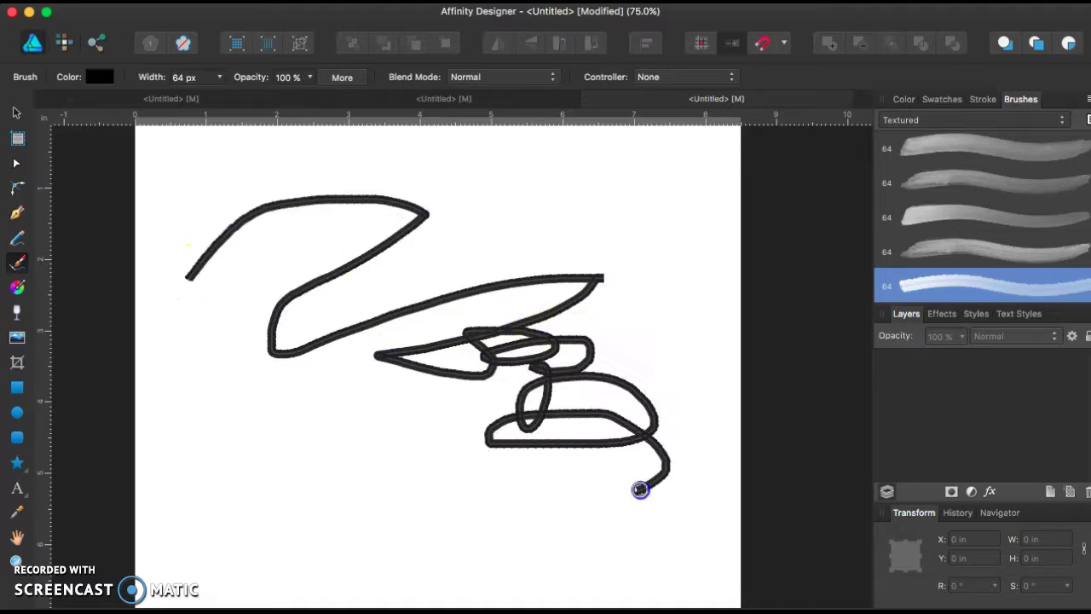
left_click(20, 114)
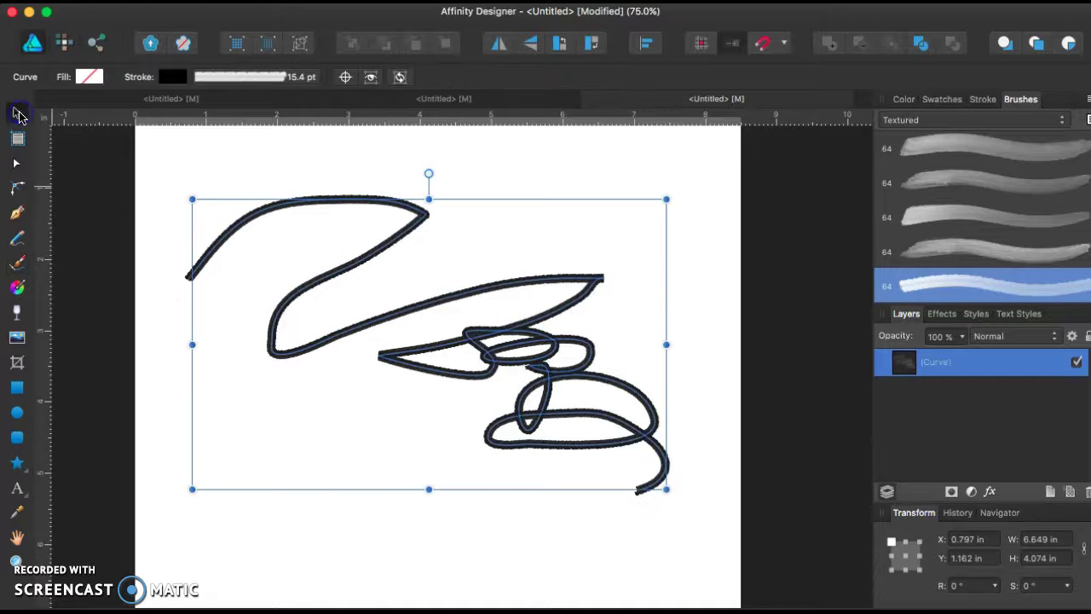
key("super+equal")
key("super+equal")
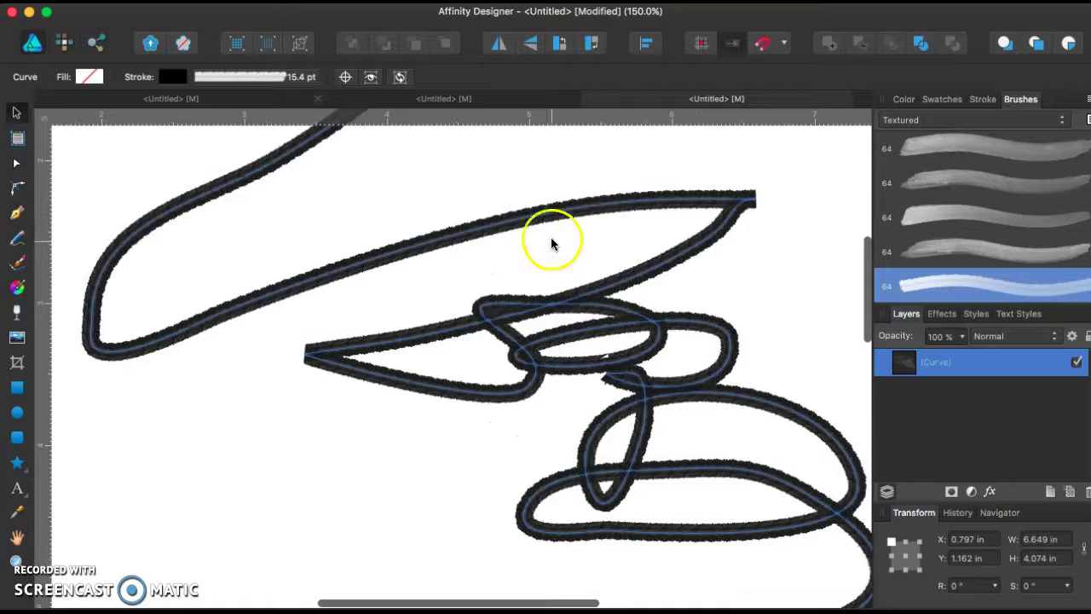
key("super+minus")
key("super+minus")
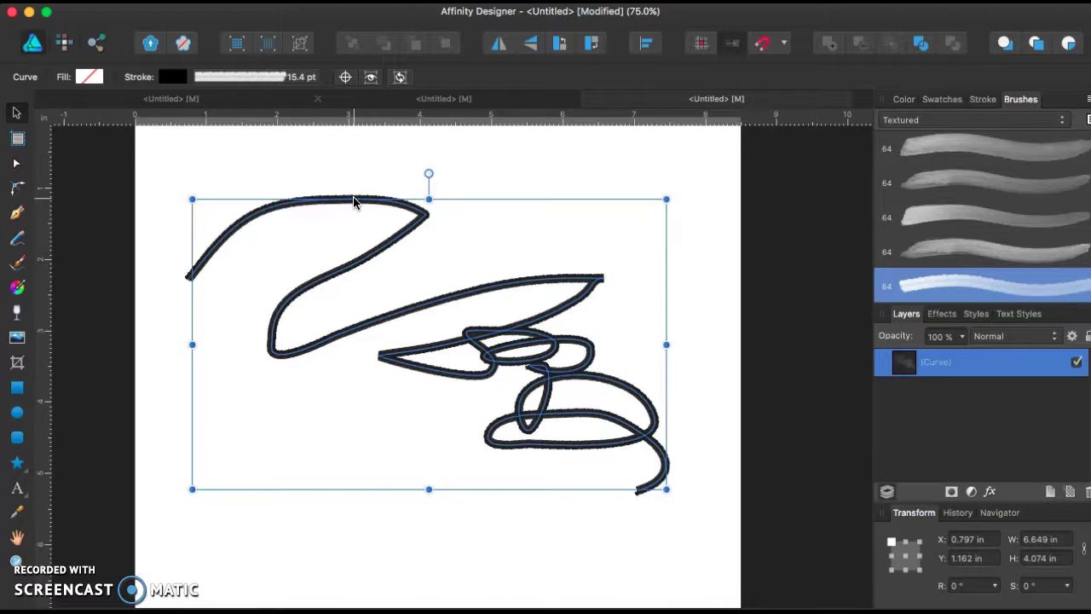
key("Delete")
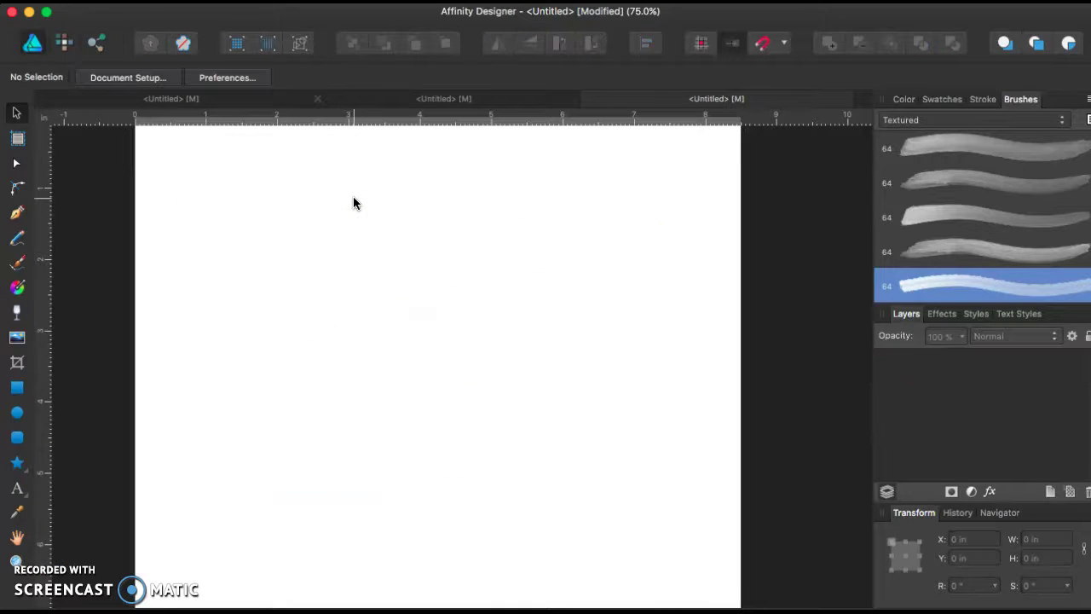
Paint another looping black 64 px stroke across the middle of the page and undo it
left_click(18, 263)
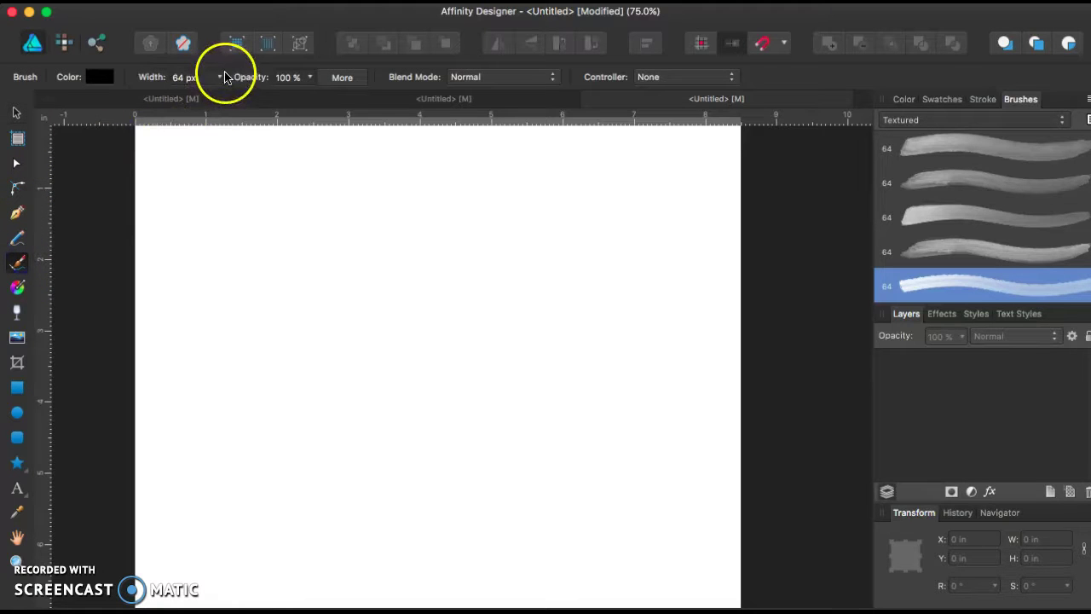
mouse_move(520, 388)
left_mouse_down()
mouse_move(553, 288)
mouse_move(604, 284)
left_mouse_up()
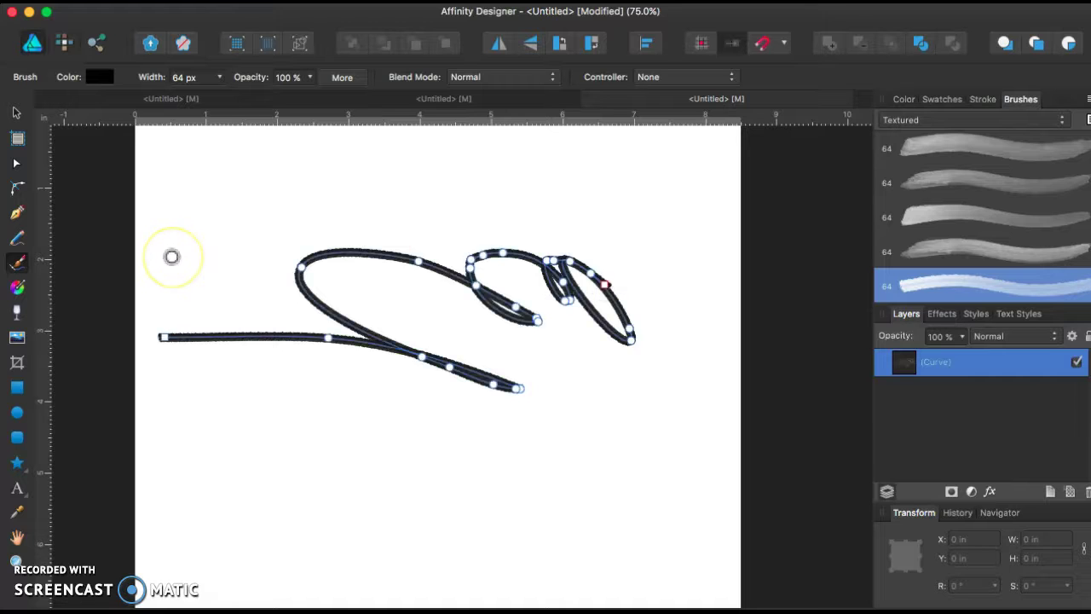
key("super+z")
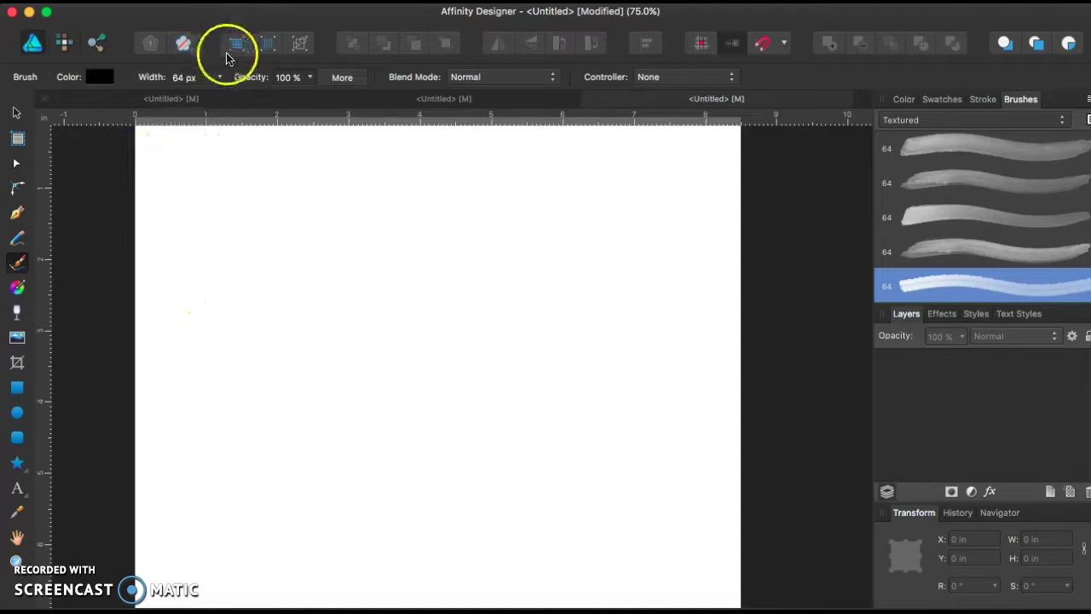
Set the brush width to 490 px and paint two overlapping looping black textured strokes covering most of the page
left_click(219, 79)
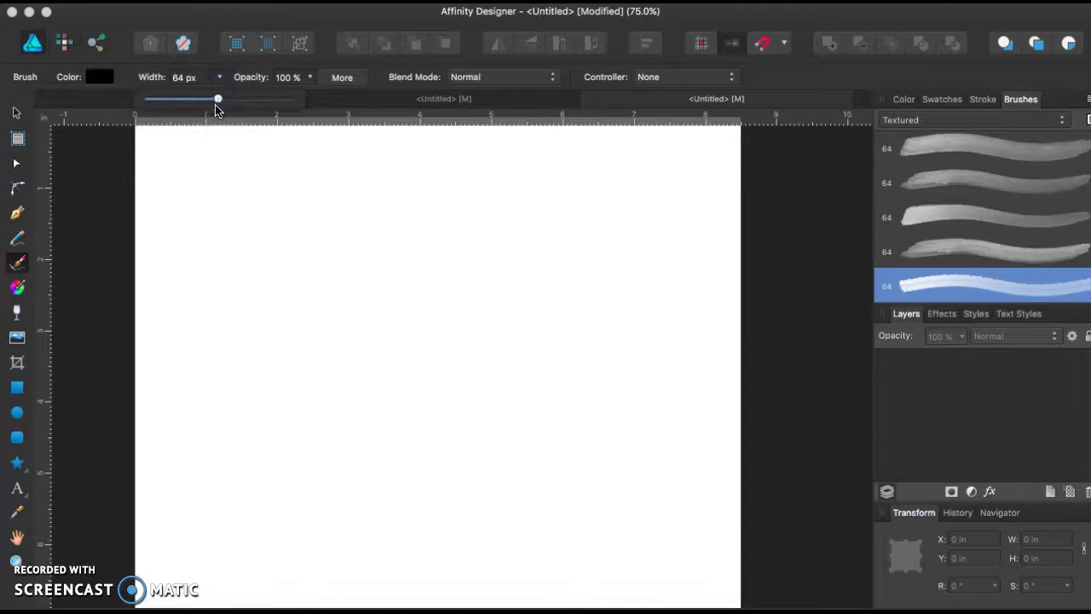
mouse_move(166, 273)
left_mouse_down()
mouse_move(451, 256)
mouse_move(398, 360)
mouse_move(322, 432)
mouse_move(622, 384)
mouse_move(575, 451)
mouse_move(380, 497)
mouse_move(498, 539)
mouse_move(628, 555)
mouse_move(426, 536)
mouse_move(198, 541)
left_mouse_up()
mouse_move(252, 183)
left_mouse_down()
mouse_move(548, 164)
mouse_move(662, 208)
mouse_move(395, 236)
mouse_move(270, 342)
mouse_move(436, 358)
mouse_move(619, 441)
mouse_move(707, 554)
mouse_move(652, 337)
mouse_move(575, 446)
mouse_move(390, 509)
mouse_move(204, 500)
mouse_move(401, 563)
mouse_move(168, 346)
mouse_move(231, 312)
mouse_move(212, 176)
left_mouse_up()
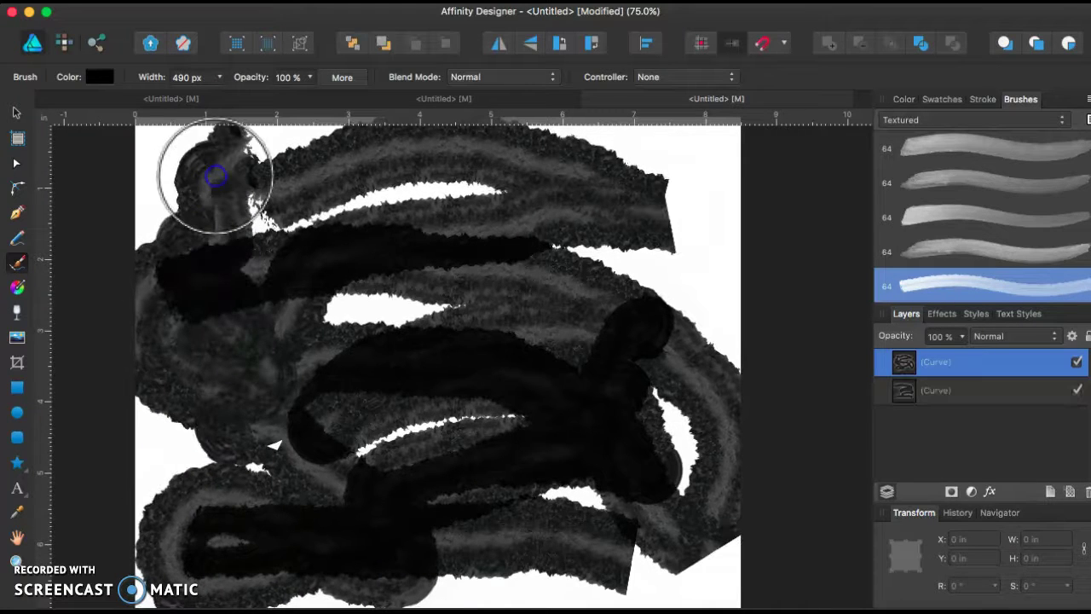
Delete both 490 px black strokes, inspecting the texture of the remaining one up close before removing it
left_click(17, 114)
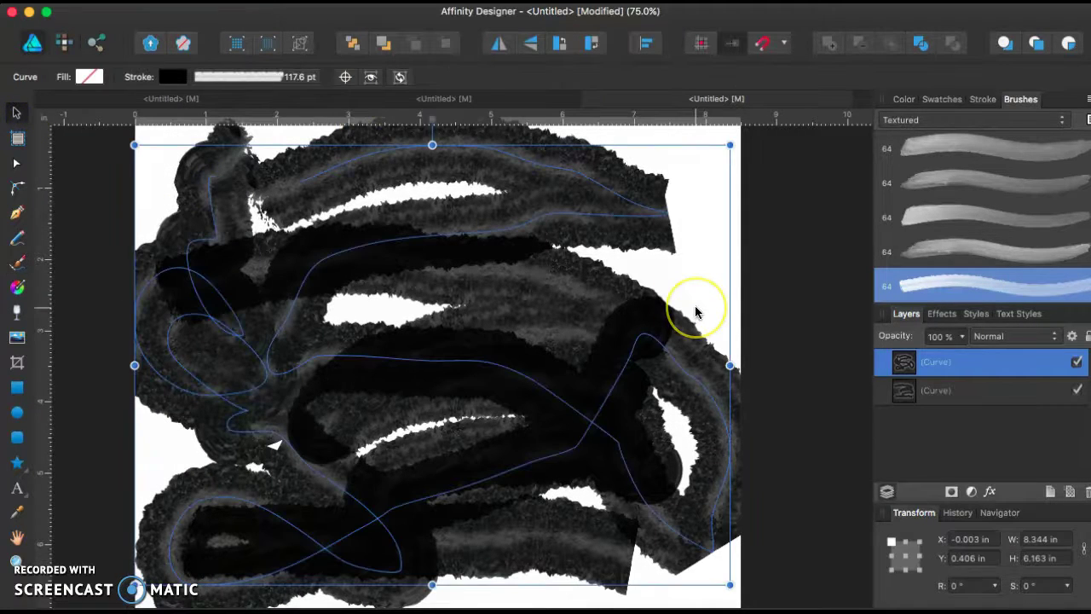
key("Delete")
left_click(583, 306)
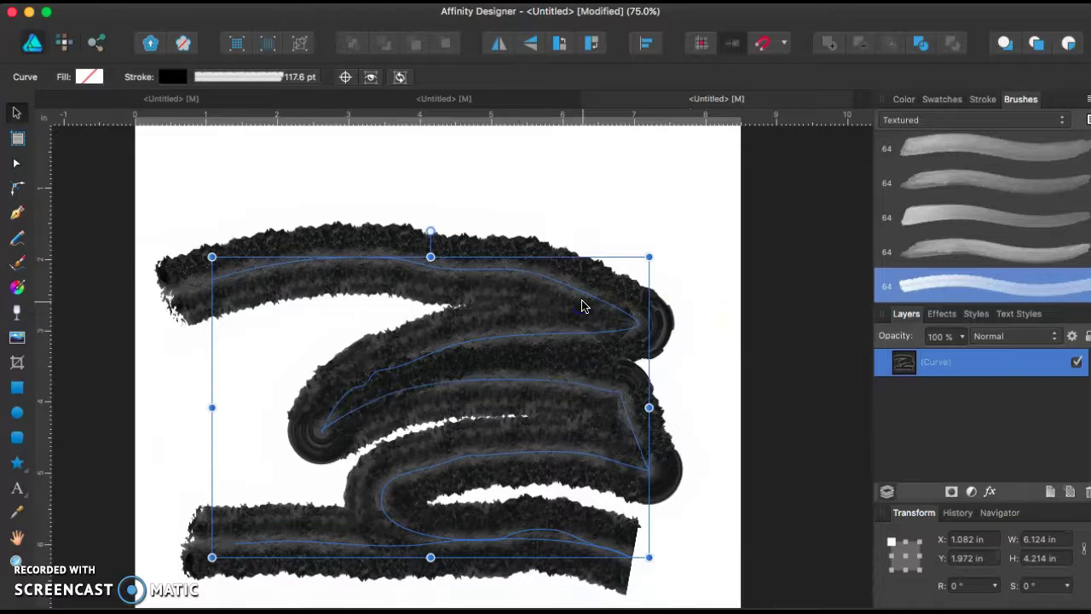
key("super+equal")
key("super+equal")
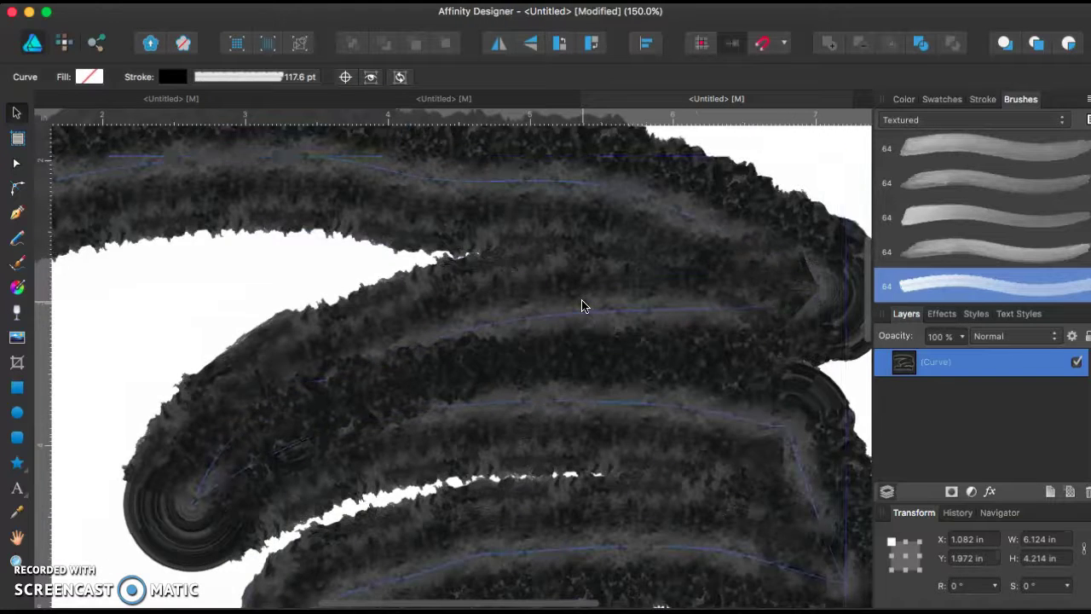
scroll(583, 305, "left", 5)
scroll(583, 305, "down", 2)
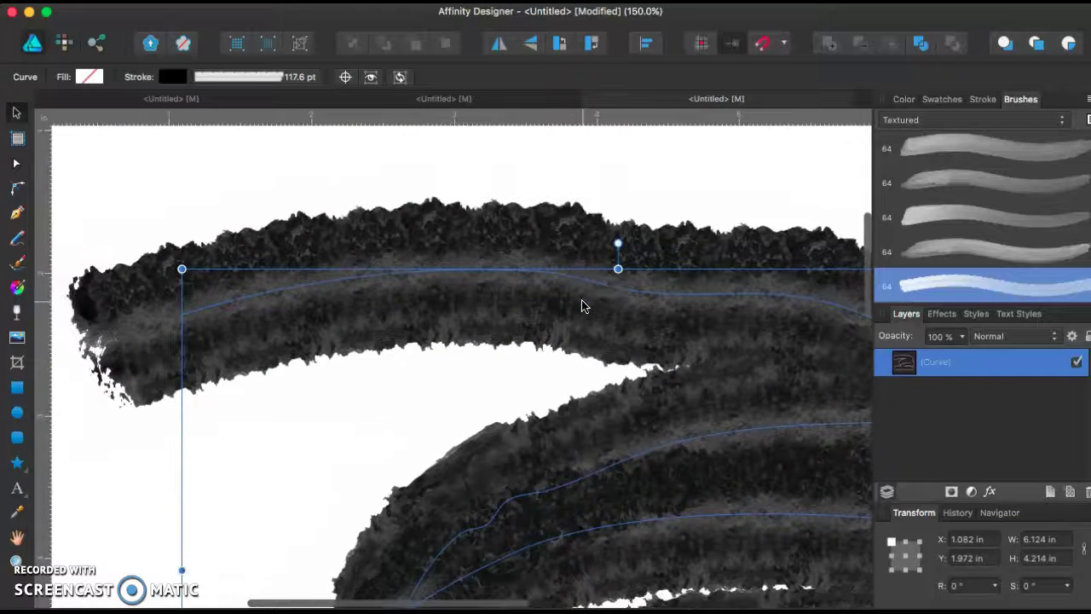
key("Delete")
key("super+minus")
key("super+minus")
key("super+equal")
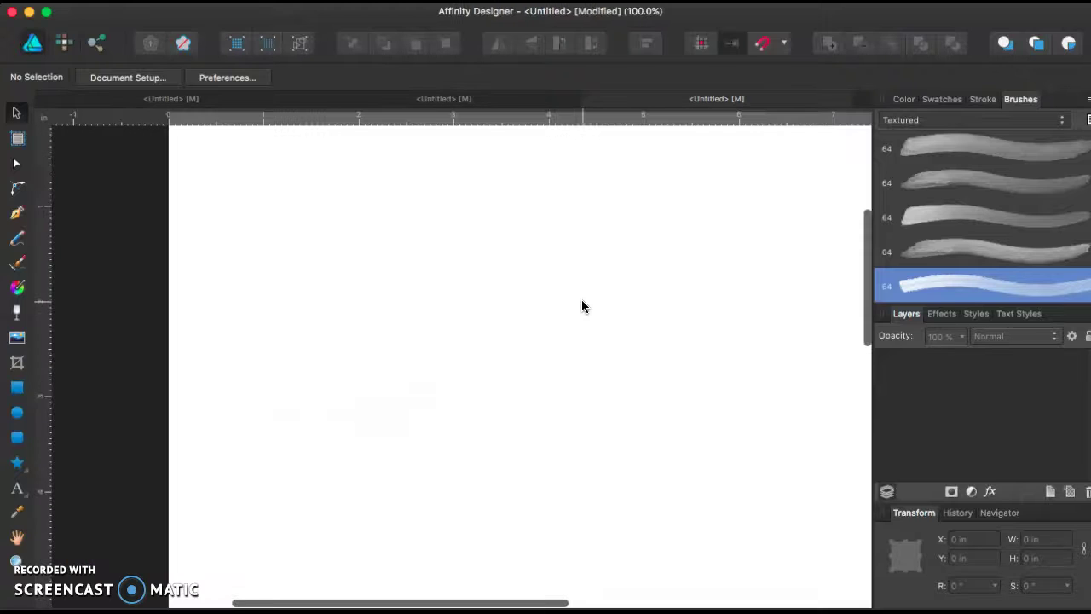
left_click(331, 212)
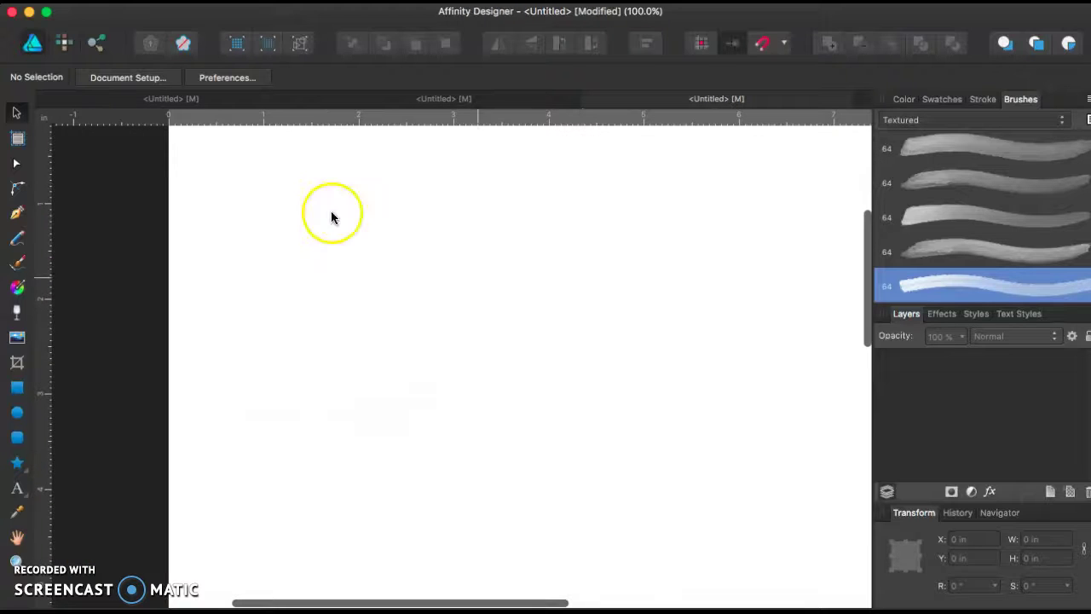
Set the vector brush colour to dark red (H 0, S 100, L 34) and choose the 64 px textured brush just above the current one
left_click(17, 263)
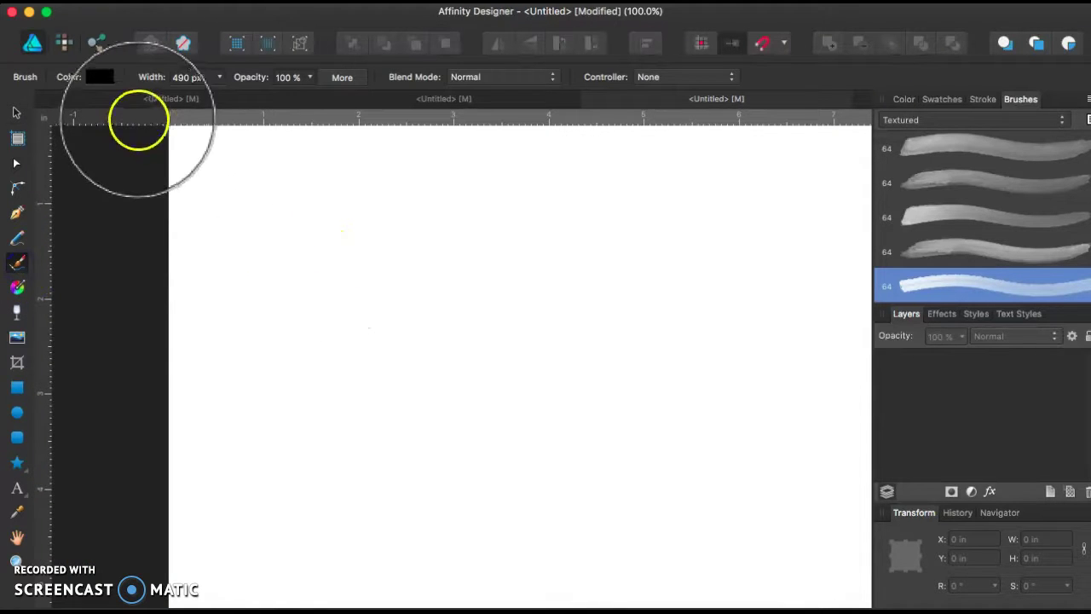
left_click(100, 76)
left_click_drag(182, 175, 219, 185)
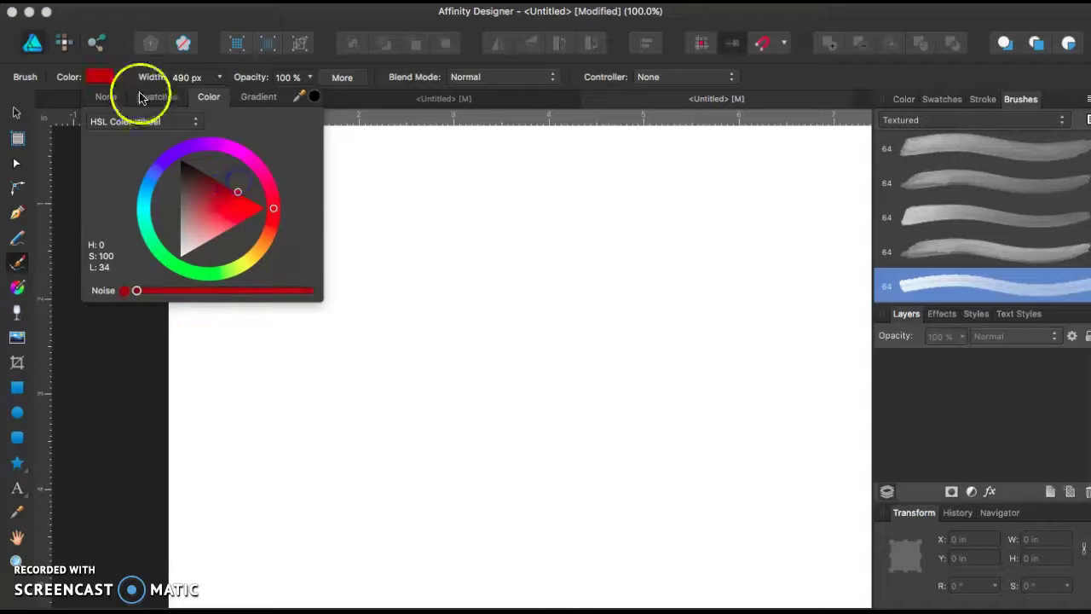
left_click(960, 256)
left_click(960, 252)
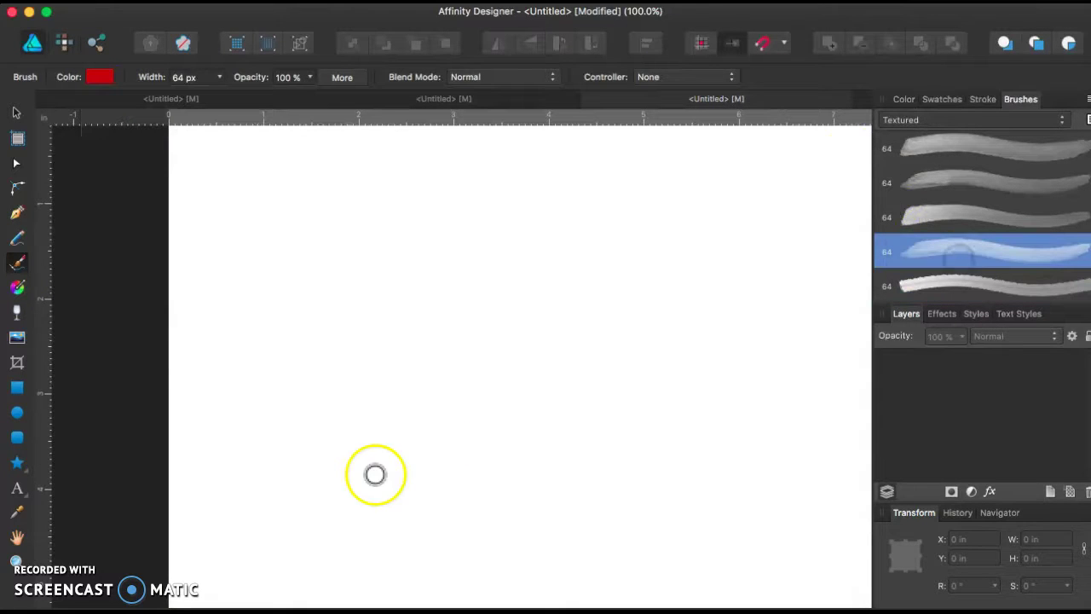
Paint a long looping red 64 px brush stroke across the page, about 6.7 in wide and 4.3 in high
mouse_move(202, 349)
left_mouse_down()
mouse_move(609, 285)
mouse_move(468, 370)
mouse_move(443, 442)
left_mouse_up()
mouse_move(585, 439)
left_mouse_down()
mouse_move(506, 463)
mouse_move(689, 472)
mouse_move(796, 507)
mouse_move(768, 430)
mouse_move(781, 332)
mouse_move(833, 333)
mouse_move(783, 247)
mouse_move(759, 138)
mouse_move(736, 238)
mouse_move(587, 263)
mouse_move(529, 345)
mouse_move(313, 380)
mouse_move(441, 281)
mouse_move(334, 223)
mouse_move(351, 209)
mouse_move(326, 400)
mouse_move(516, 274)
left_mouse_up()
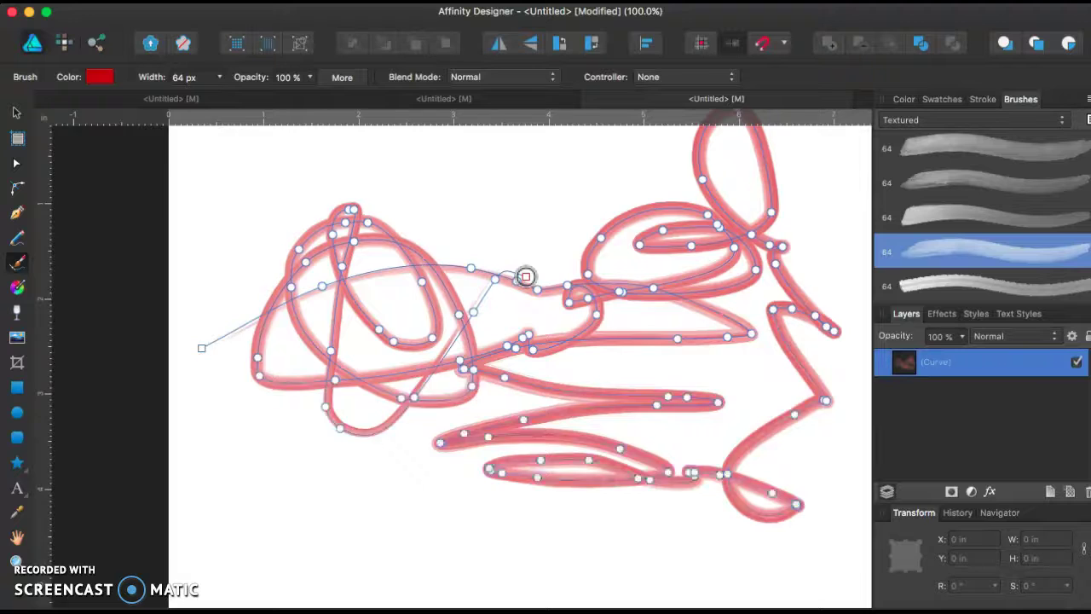
key("super+plus")
left_click(29, 103)
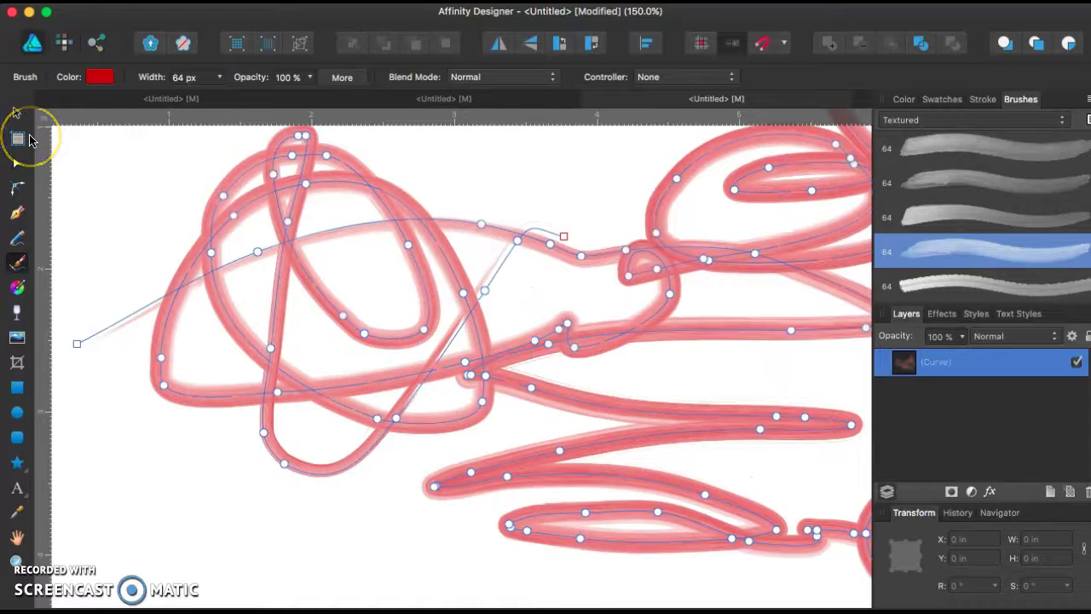
key("super+minus")
key("super+minus")
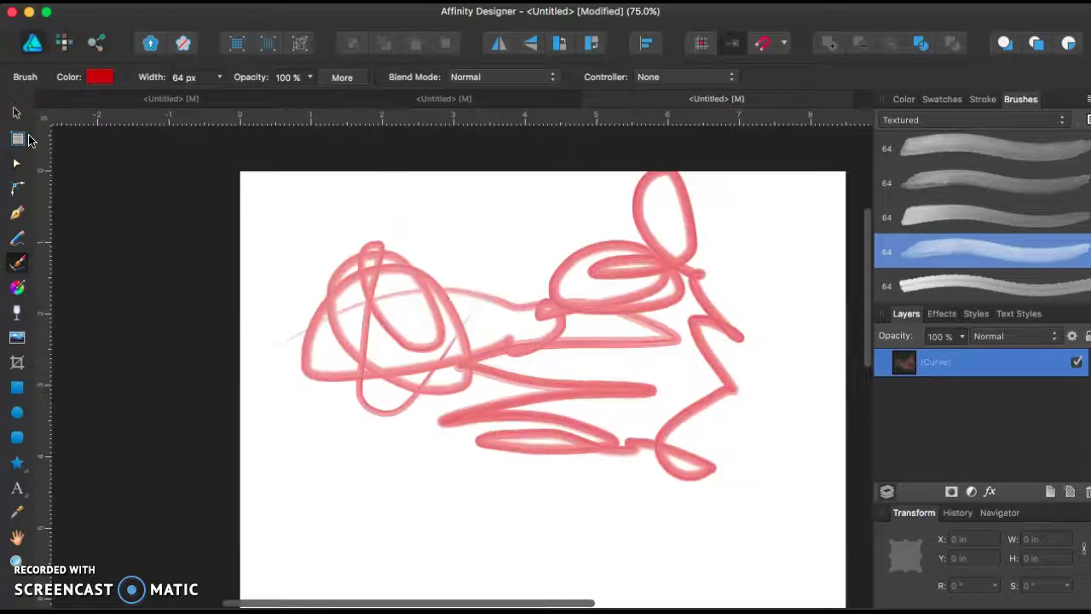
Move the red stroke to X 0.456 in, Y 0.114 in and enlarge it to about 7.6 in wide and 5.3 in high
left_click(15, 113)
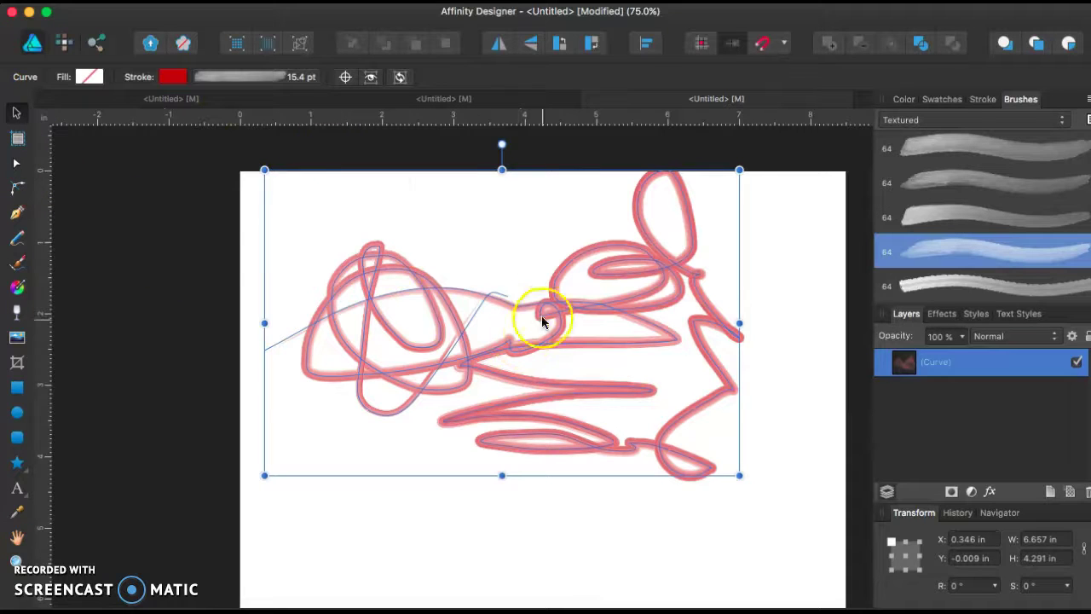
left_click(520, 265)
key("super+equal")
key("super+equal")
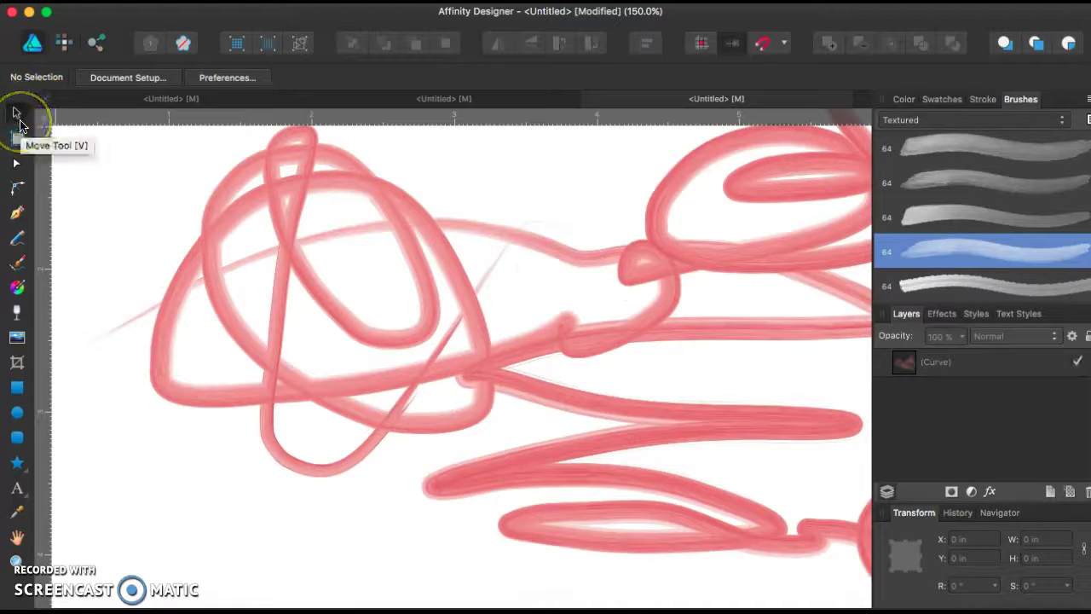
left_click_drag(377, 177, 392, 213)
key("super+minus")
key("super+minus")
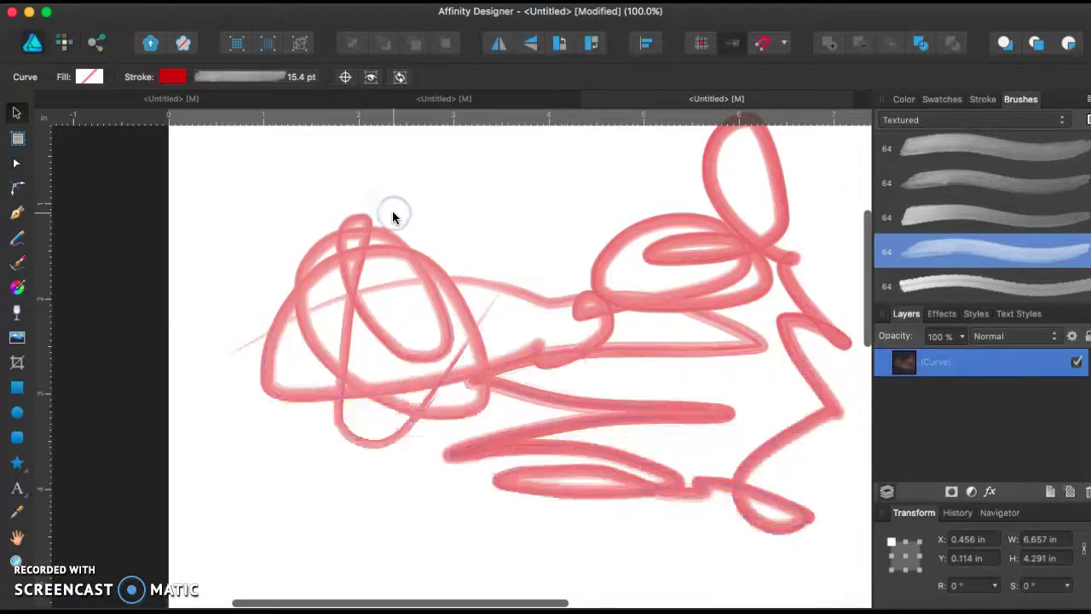
left_click_drag(746, 478, 815, 553)
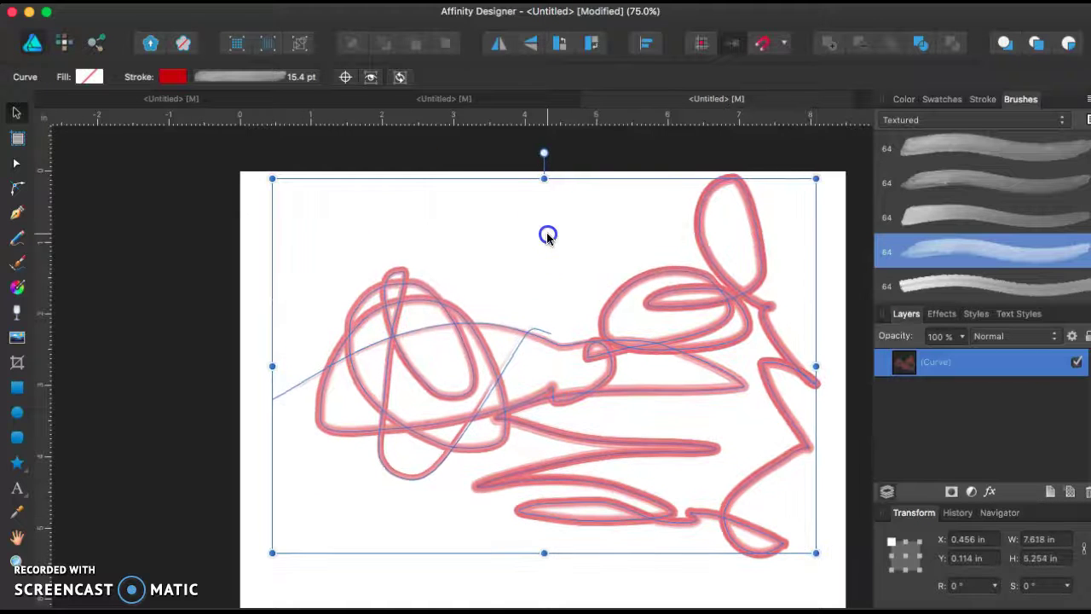
left_click(548, 238)
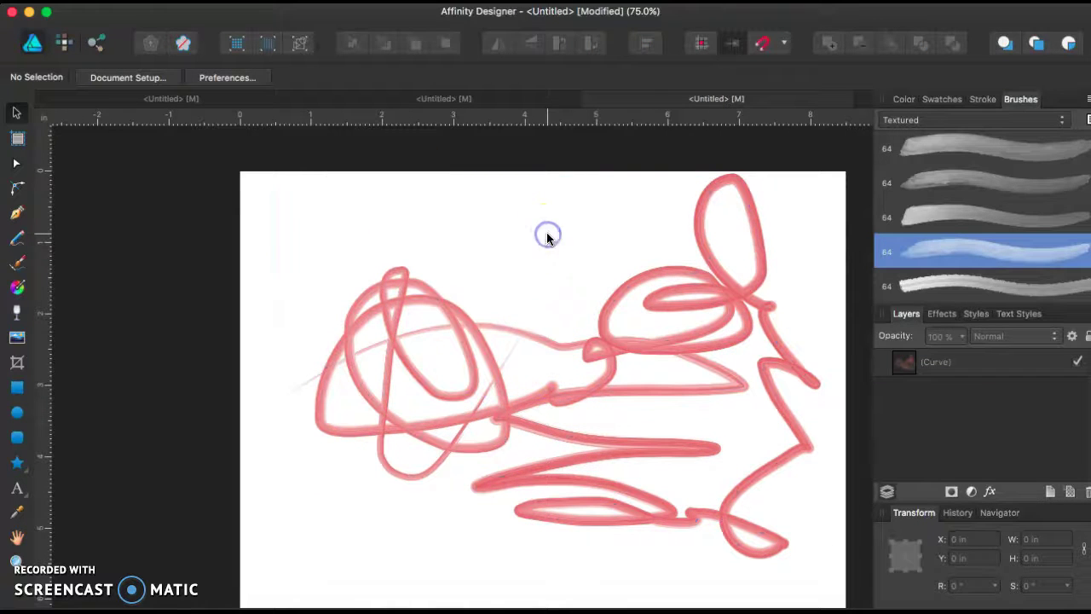
With the Node Tool, move two nodes near the red stroke's middle up, one to X 2.684 in, Y 1.388 in, and bend the adjoining segment into a wide arc
left_click(17, 164)
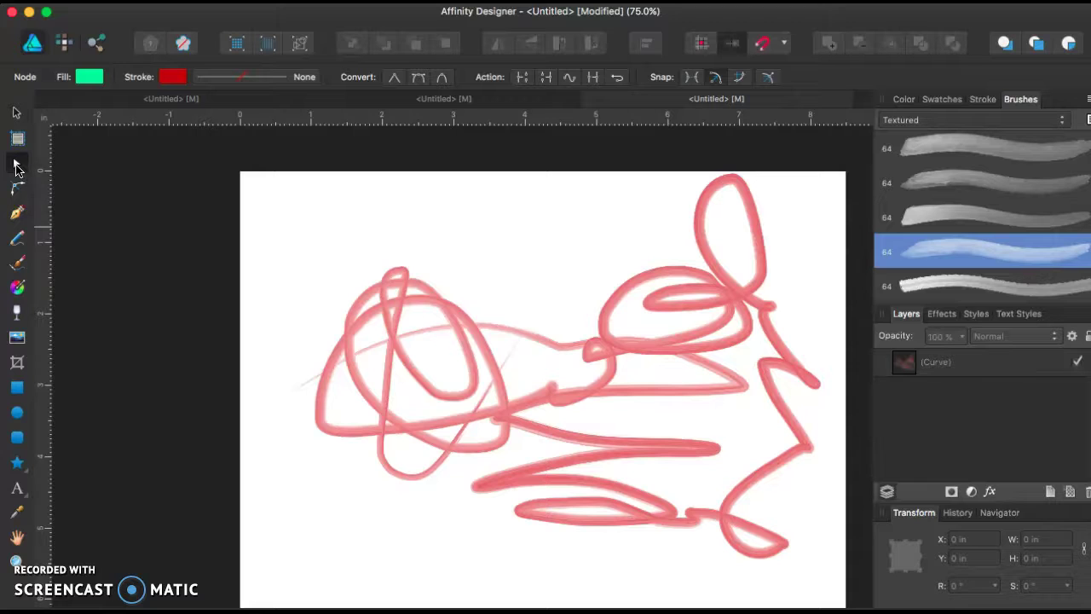
left_click(405, 291)
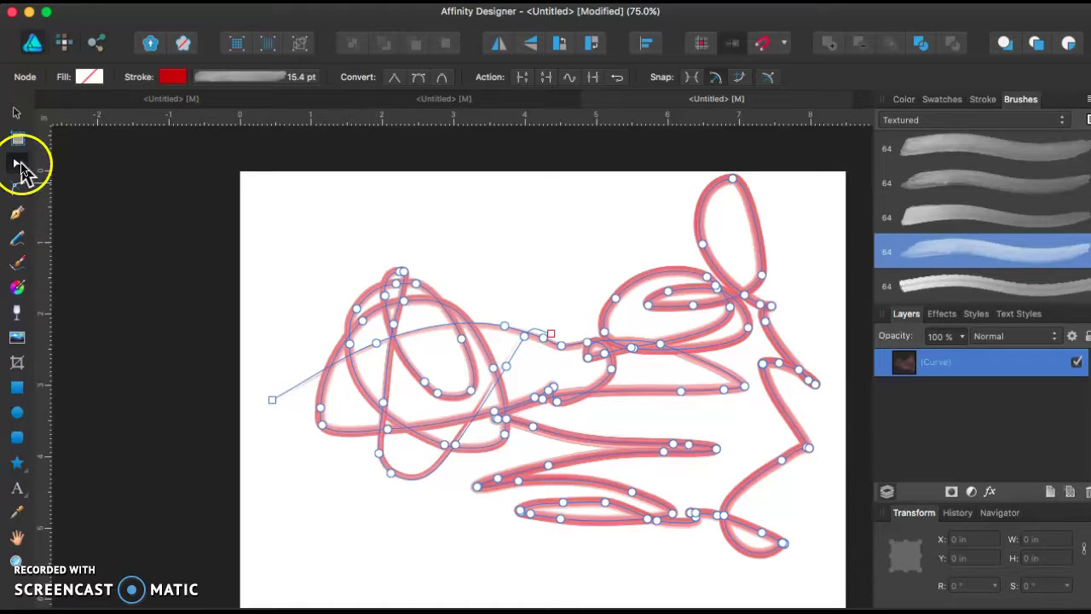
left_click(17, 169)
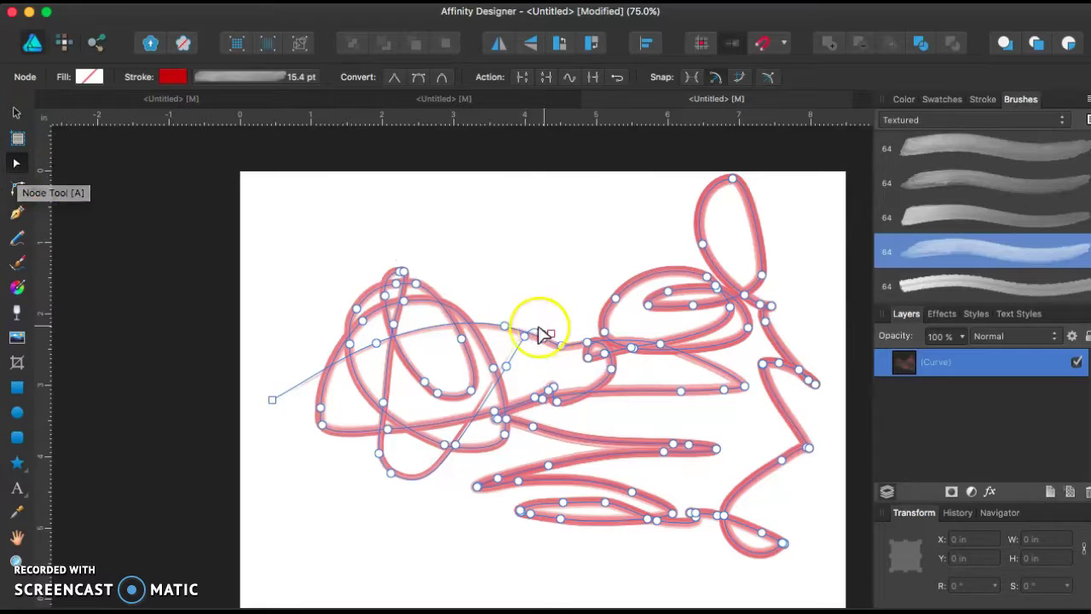
key("super+equal")
key("super+equal")
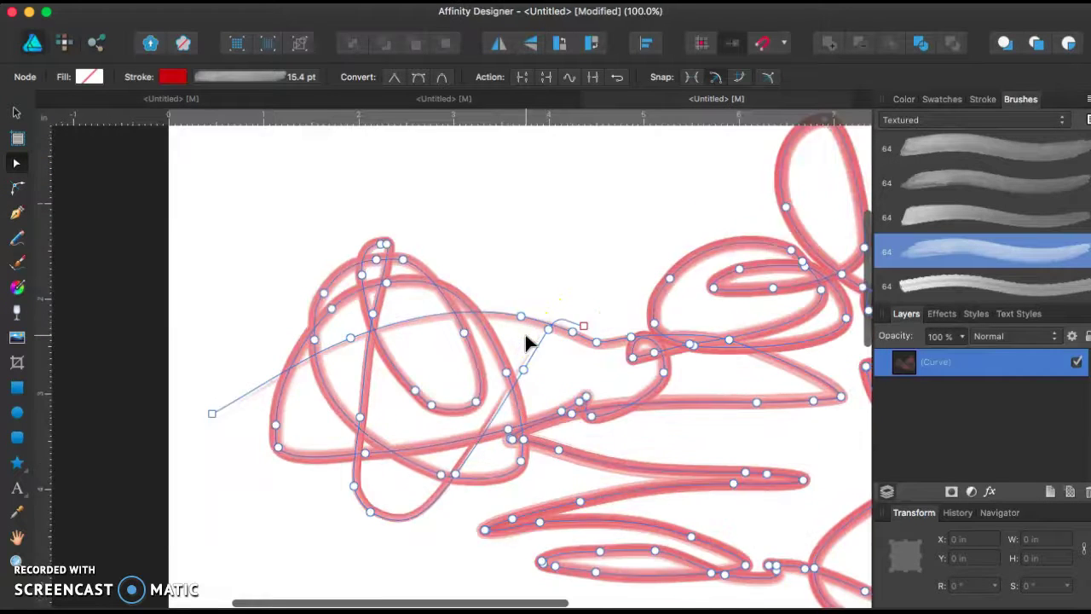
left_click(528, 333)
mouse_move(555, 298)
left_mouse_down()
mouse_move(568, 222)
mouse_move(631, 199)
mouse_move(597, 176)
mouse_move(497, 166)
mouse_move(594, 265)
mouse_move(613, 231)
mouse_move(573, 216)
mouse_move(563, 278)
mouse_move(472, 332)
mouse_move(392, 307)
mouse_move(552, 285)
left_mouse_up()
left_click_drag(554, 337, 634, 175)
left_click_drag(629, 319, 410, 186)
mouse_move(693, 298)
left_mouse_down()
mouse_move(675, 322)
mouse_move(708, 247)
mouse_move(706, 327)
mouse_move(654, 358)
mouse_move(672, 362)
left_mouse_up()
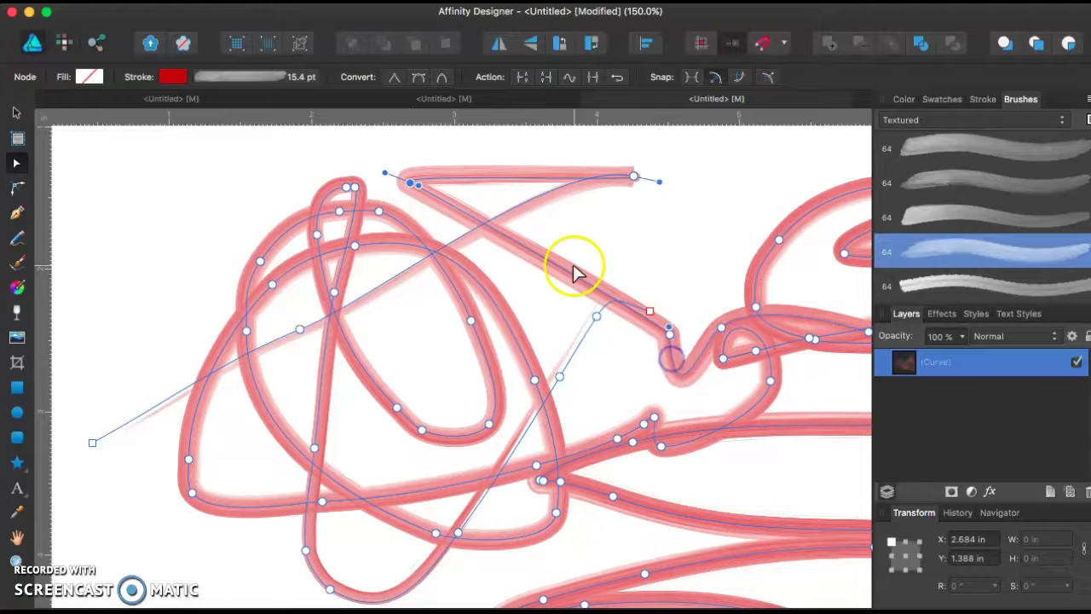
left_click_drag(553, 266, 712, 168)
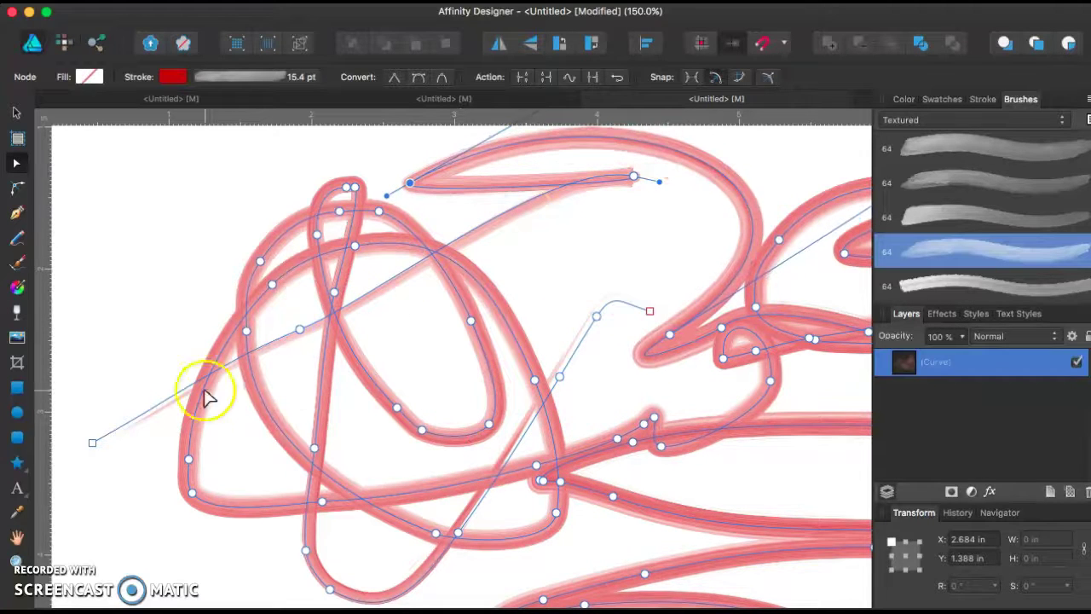
Move the lower-left and upper-left nodes of the stroke's left loop outward and reshape the segment between them
left_click_drag(190, 460, 148, 479)
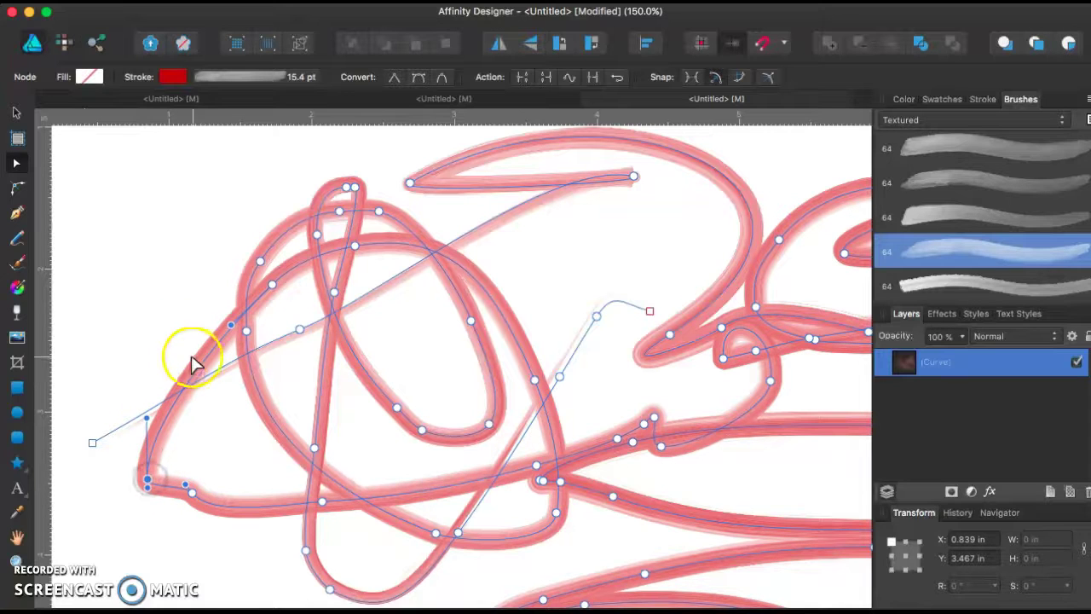
left_click_drag(203, 363, 134, 433)
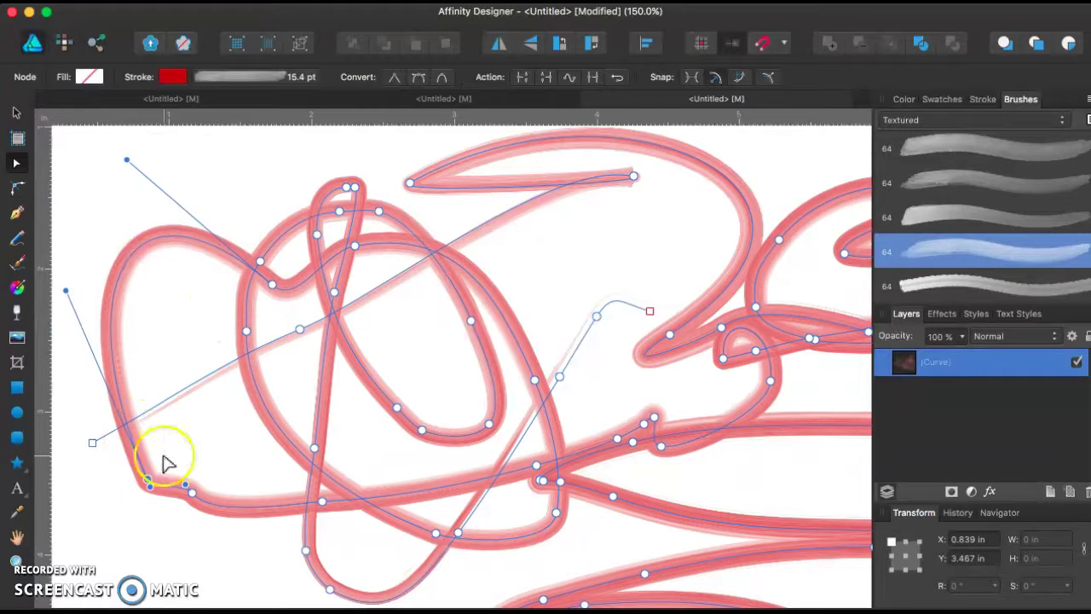
left_click_drag(275, 288, 241, 200)
left_click_drag(107, 214, 165, 325)
left_click(248, 204)
left_click_drag(243, 201, 174, 305)
Pull the left loop's lower-left node farther out to a point and bend the segment above it inward
left_click_drag(149, 483, 90, 403)
left_click_drag(108, 363, 199, 418)
left_click_drag(112, 336, 225, 406)
left_click_drag(109, 345, 198, 377)
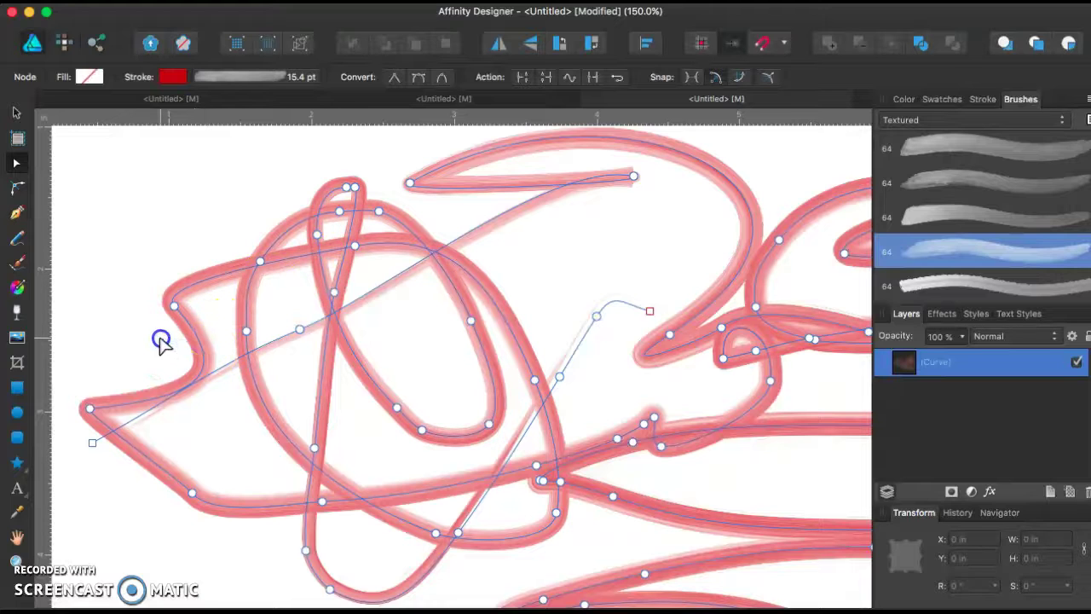
left_click_drag(198, 376, 248, 428)
left_click(646, 238)
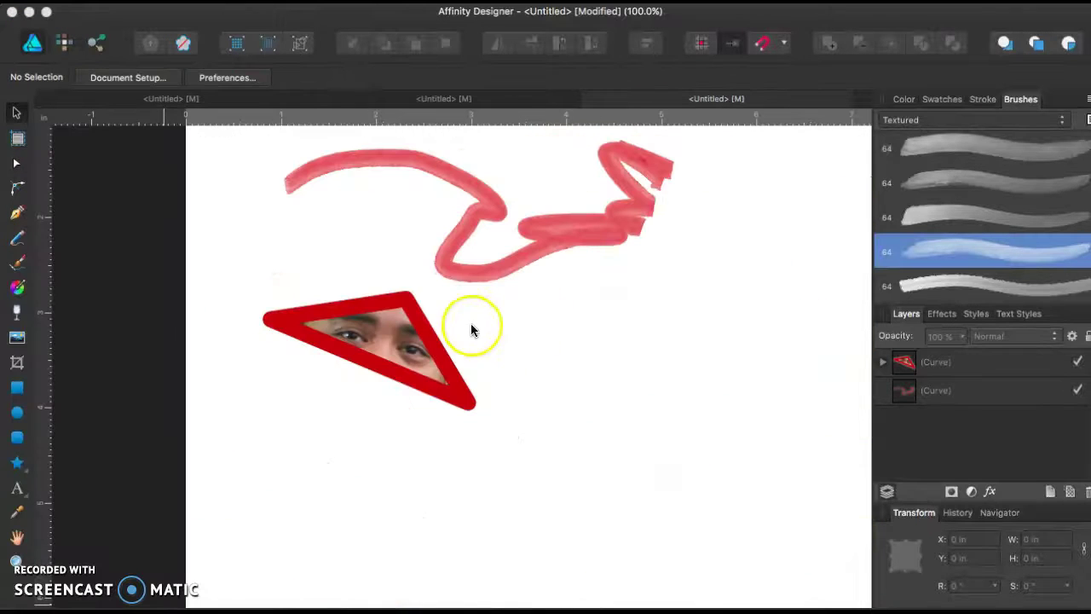
Draw an open two-point curve with the Pen Tool beside the picture-filled triangle, about 1.9 in wide and 1.4 in high
left_click(20, 212)
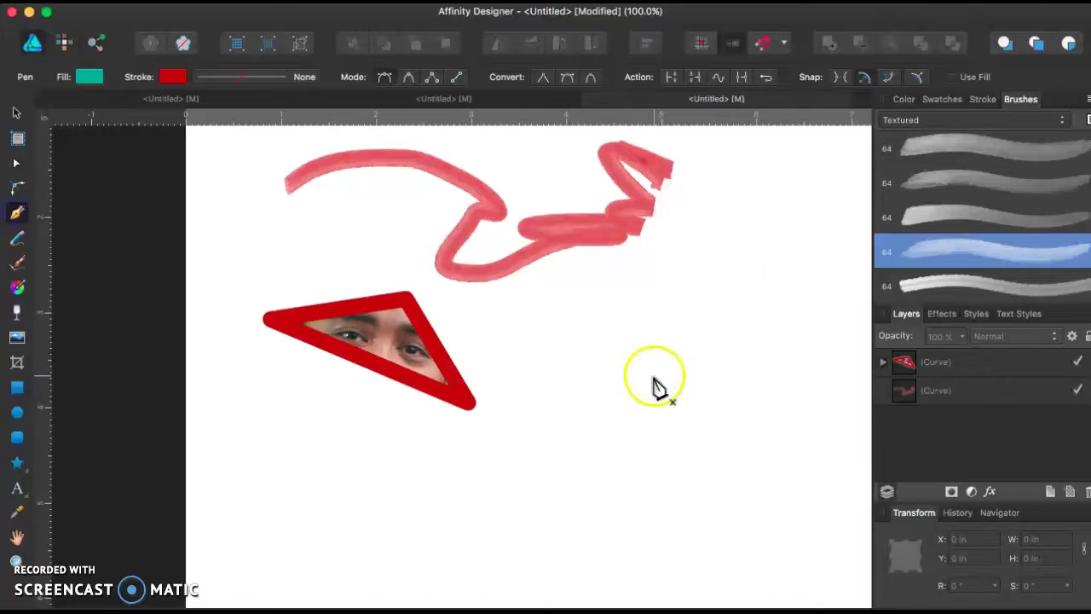
left_click(640, 273)
left_click_drag(794, 407, 689, 567)
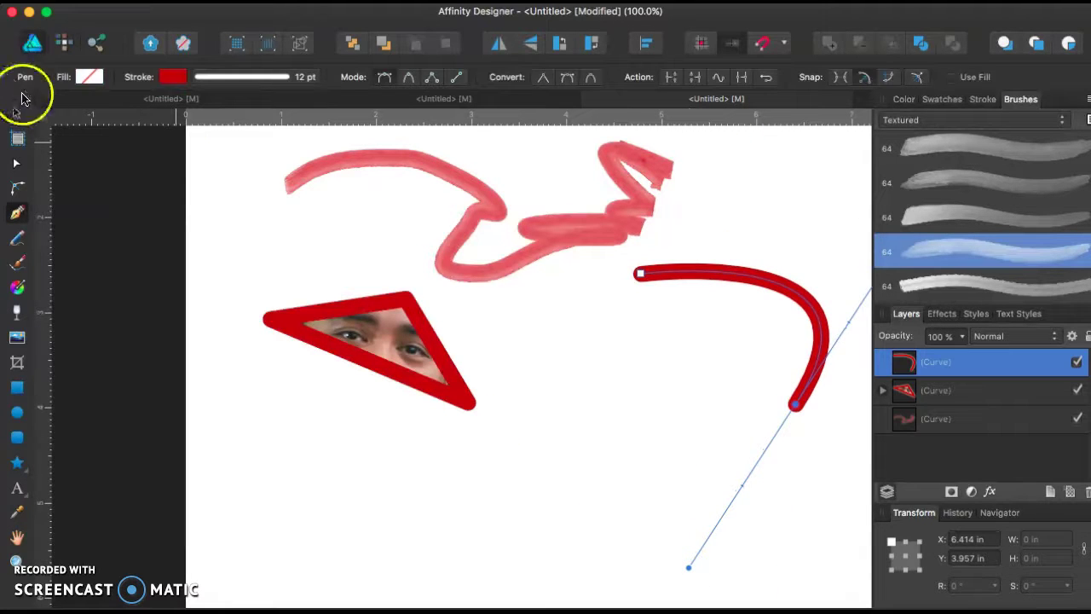
Delete the pen curve, the picture-filled triangle and the remaining red brush stroke to clear the page
left_click(17, 111)
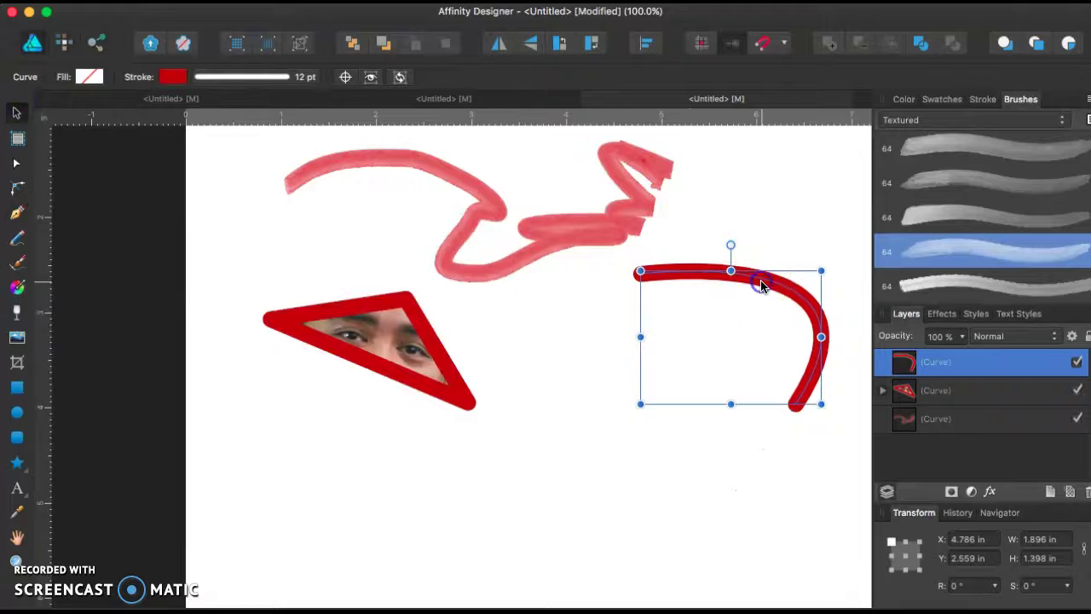
key("Delete")
left_click(414, 336)
key("Delete")
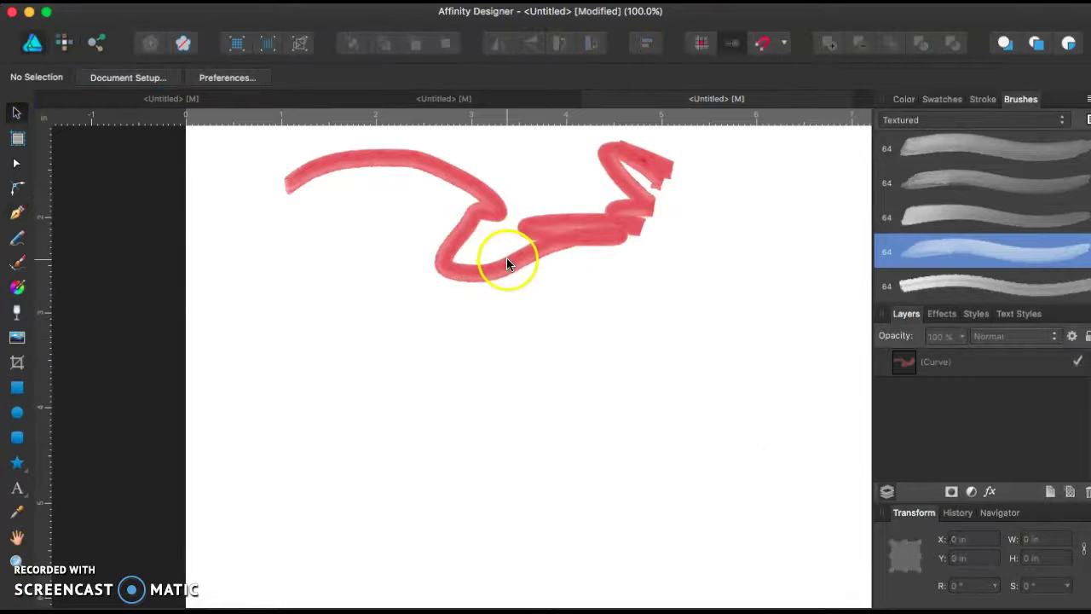
left_click(506, 260)
key("Delete")
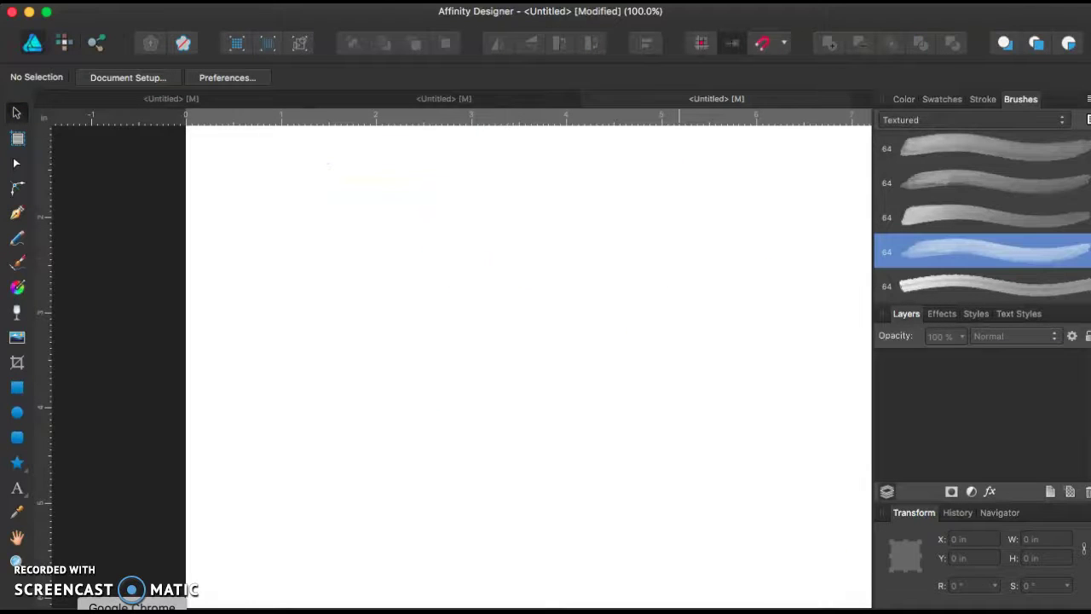
Switch to Google Chrome and search Google Images for "stitch"
left_click(132, 607)
left_click(421, 366)
type("s")
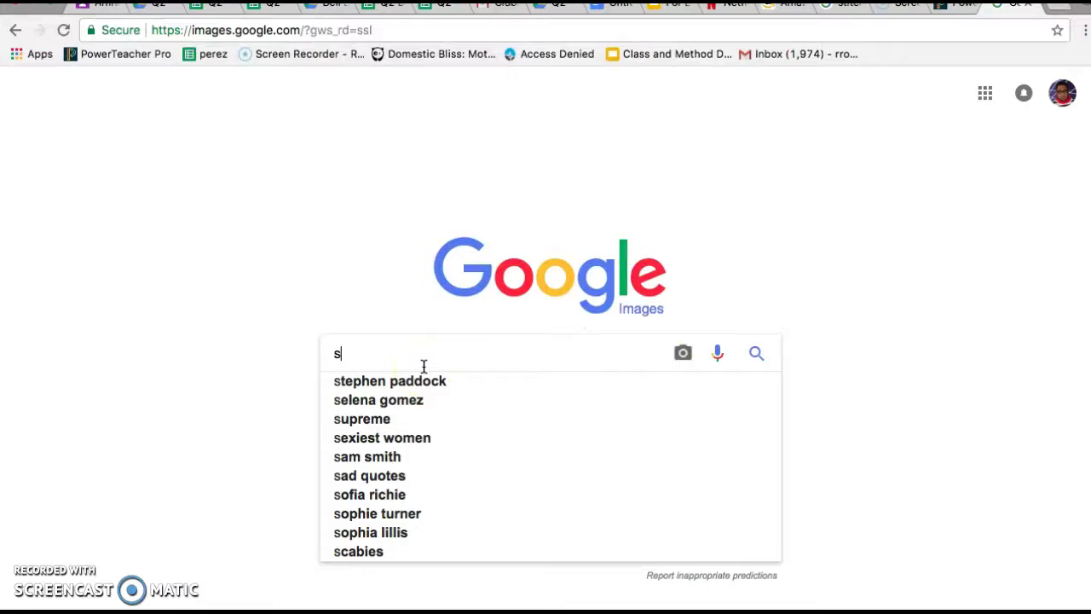
type("titch")
key("Return")
left_click(636, 214)
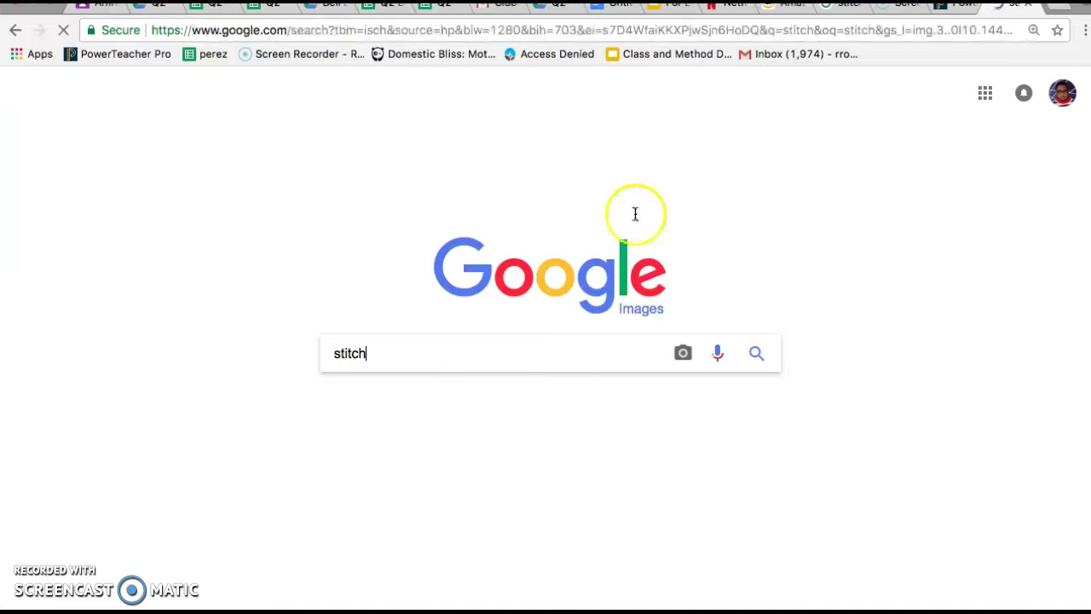
Open the preview of the image showing Stitch sitting with an orange butterfly on his nose
scroll(409, 375, "down", 2)
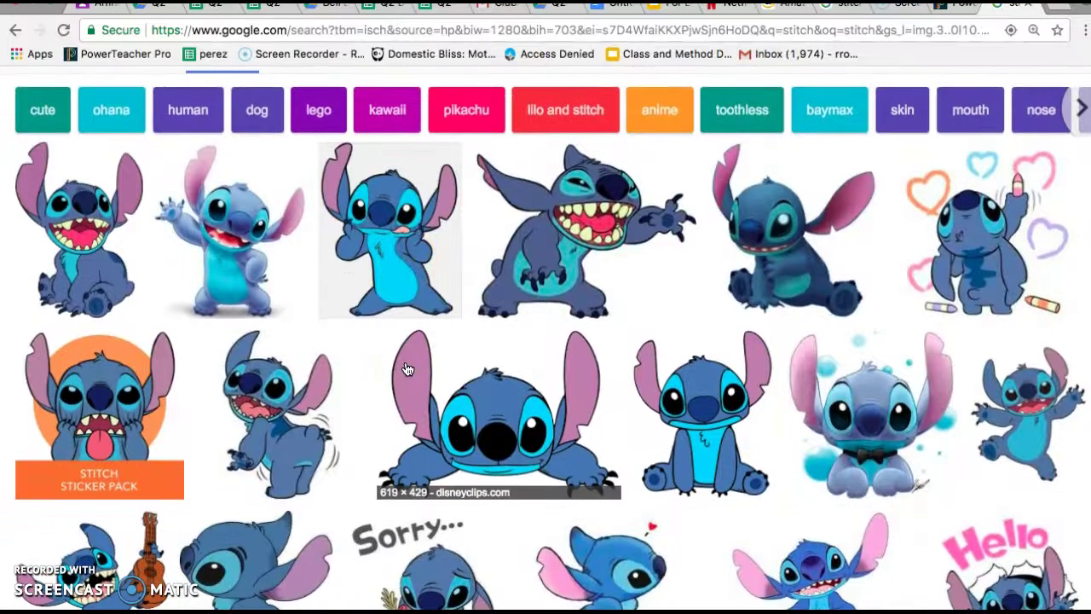
scroll(408, 369, "up", 1)
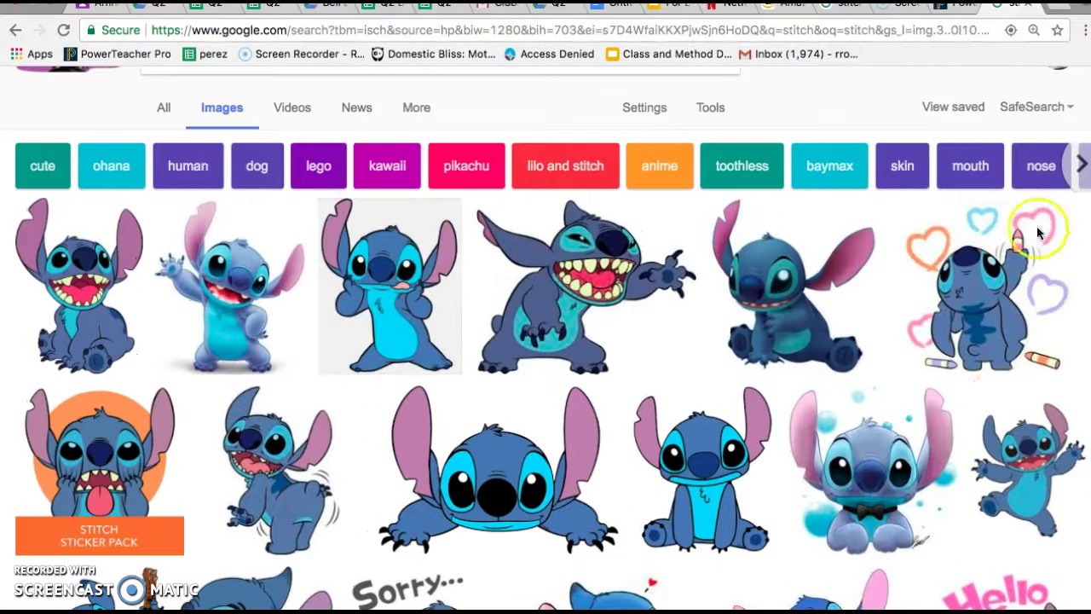
scroll(398, 460, "down", 5)
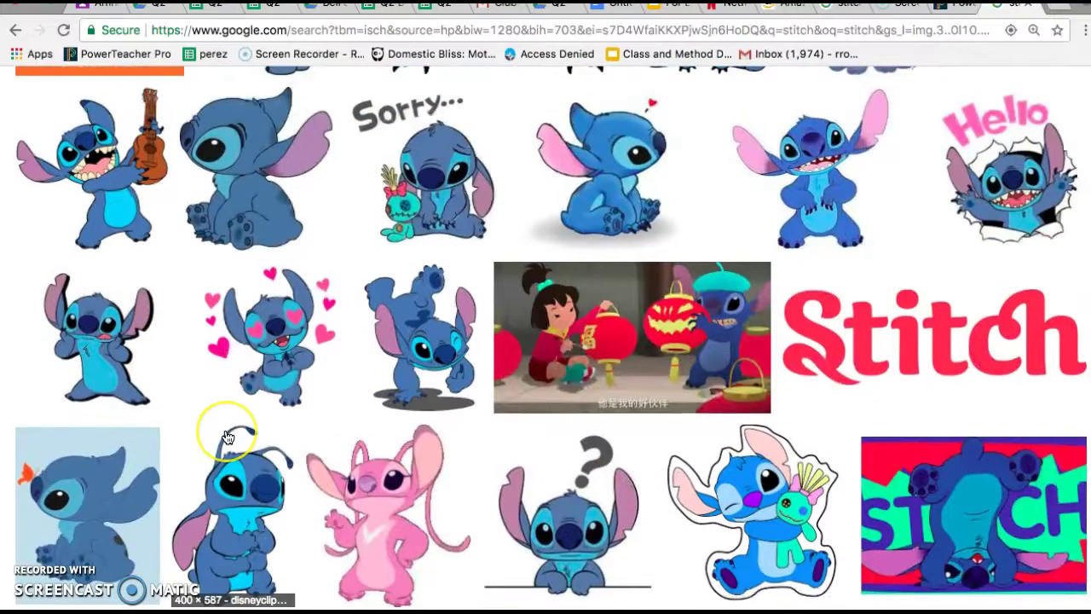
scroll(224, 434, "down", 1)
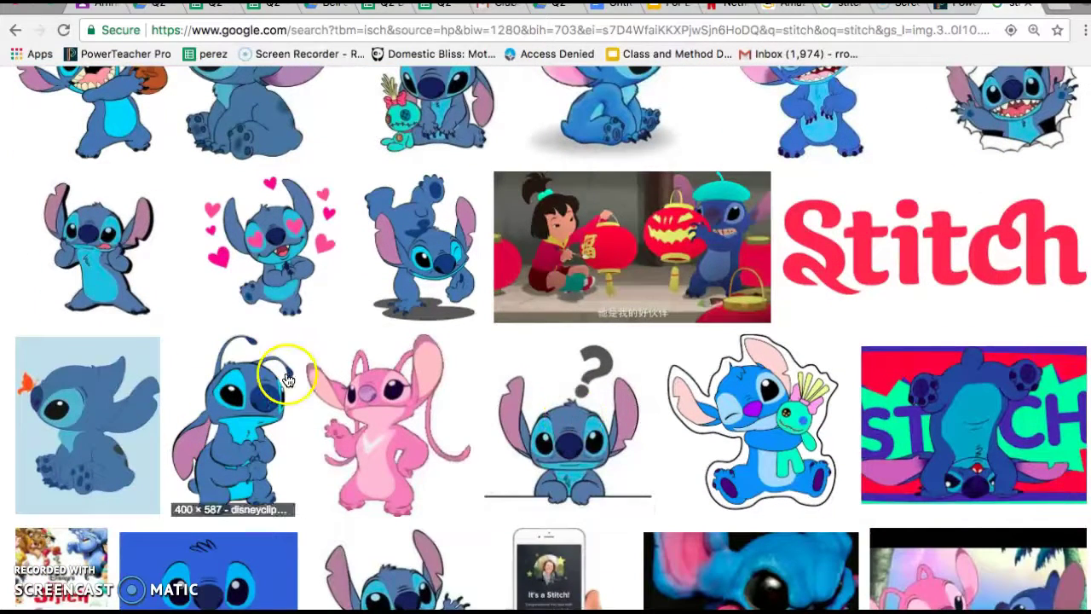
left_click(89, 353)
left_click(607, 260)
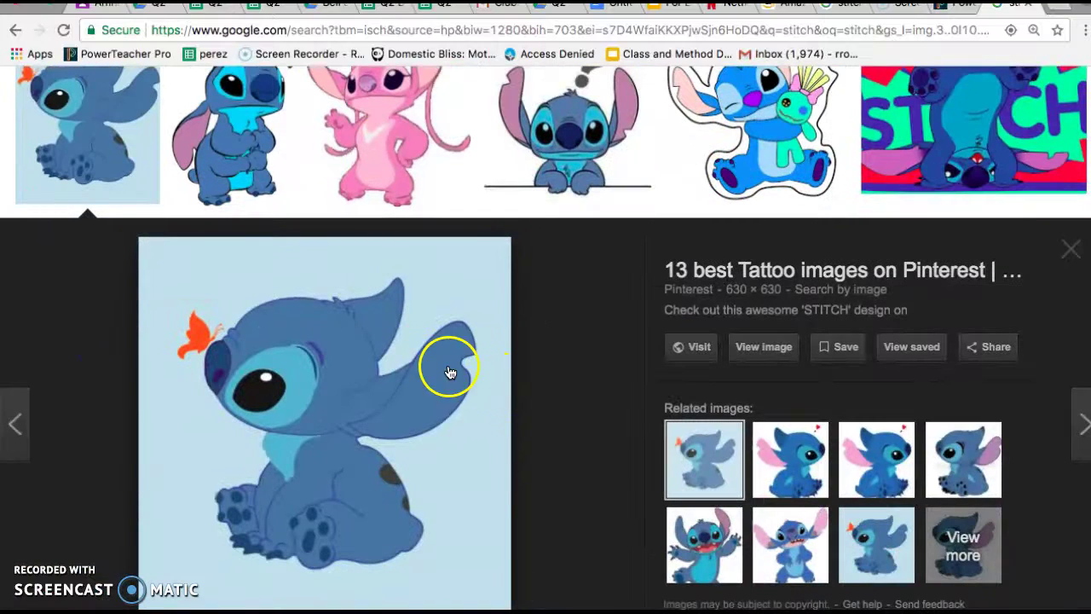
right_click(398, 344)
left_click(477, 415)
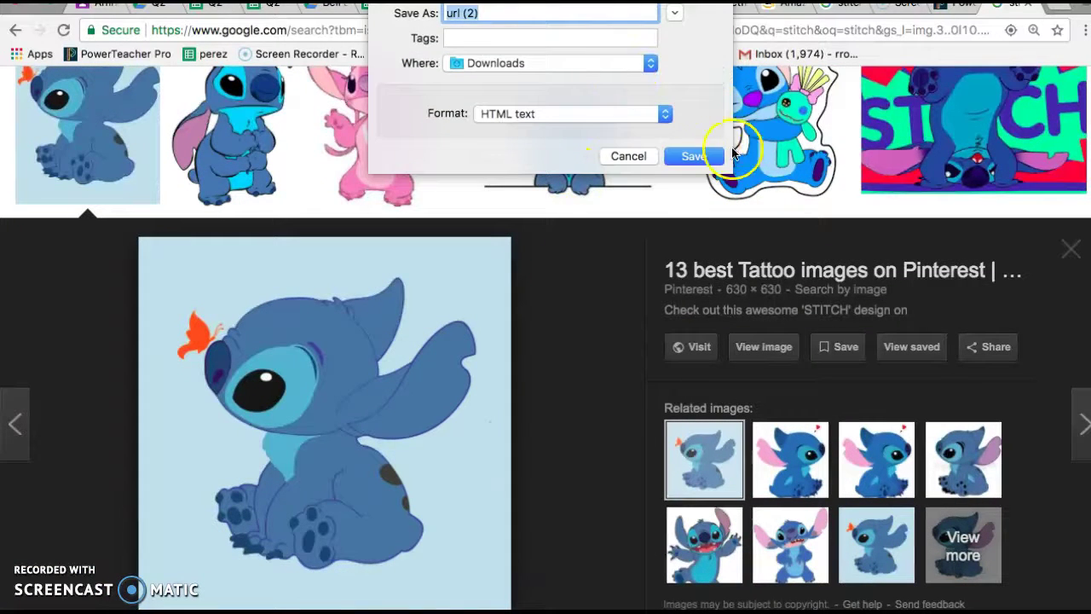
left_click(632, 157)
Save the Stitch and butterfly picture as a JPEG image in the Downloads folder
right_click(391, 299)
left_click(451, 424)
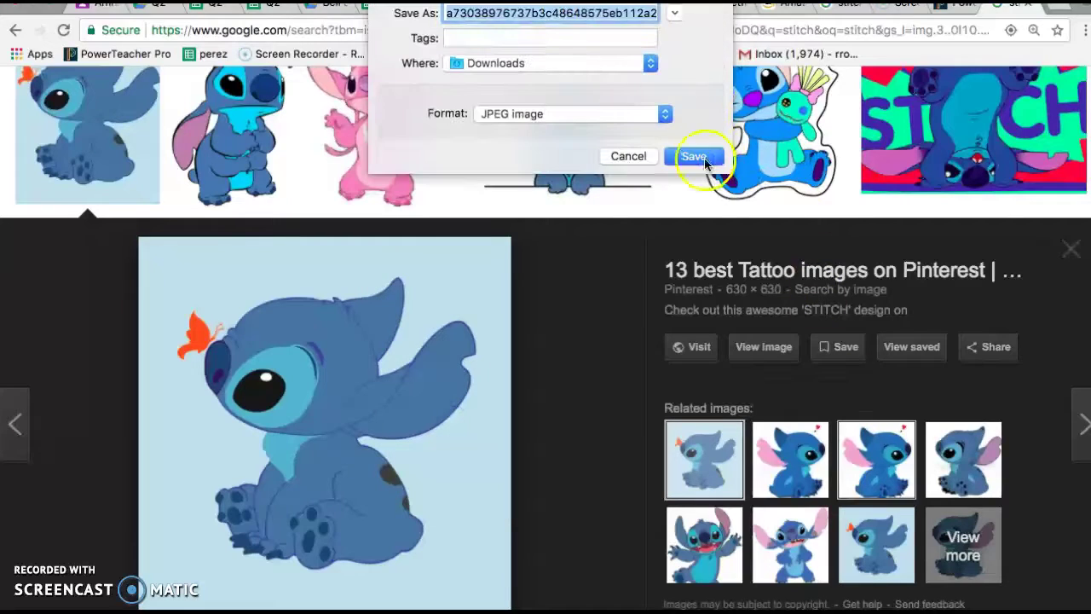
left_click(695, 157)
Open the preview of the "Lilo and Stitch Movie Review" screenshot and visit its source page, then return to the results
scroll(502, 373, "down", 5)
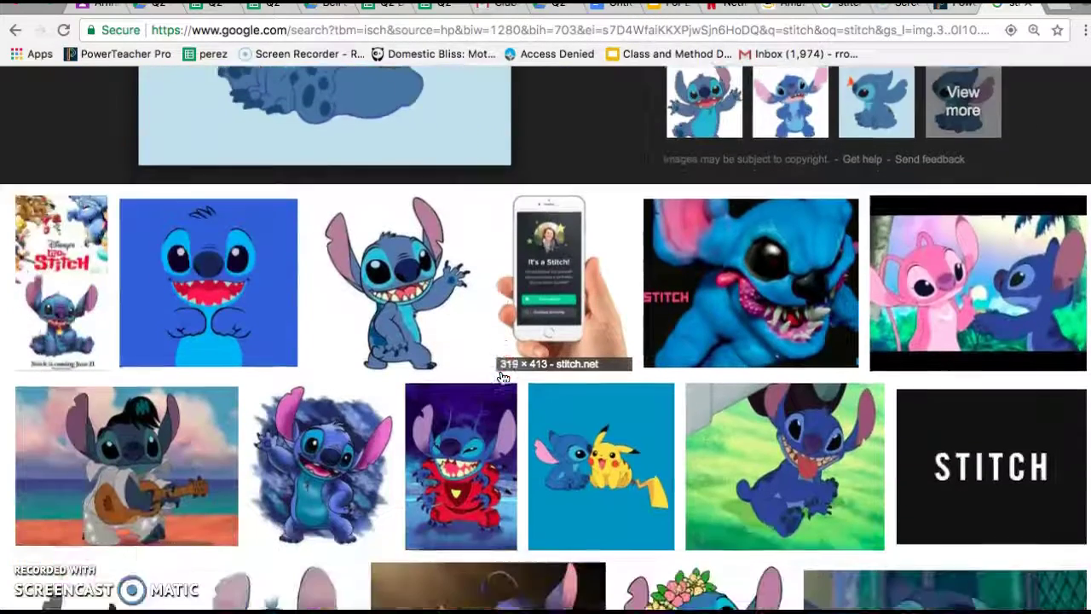
scroll(503, 376, "down", 6)
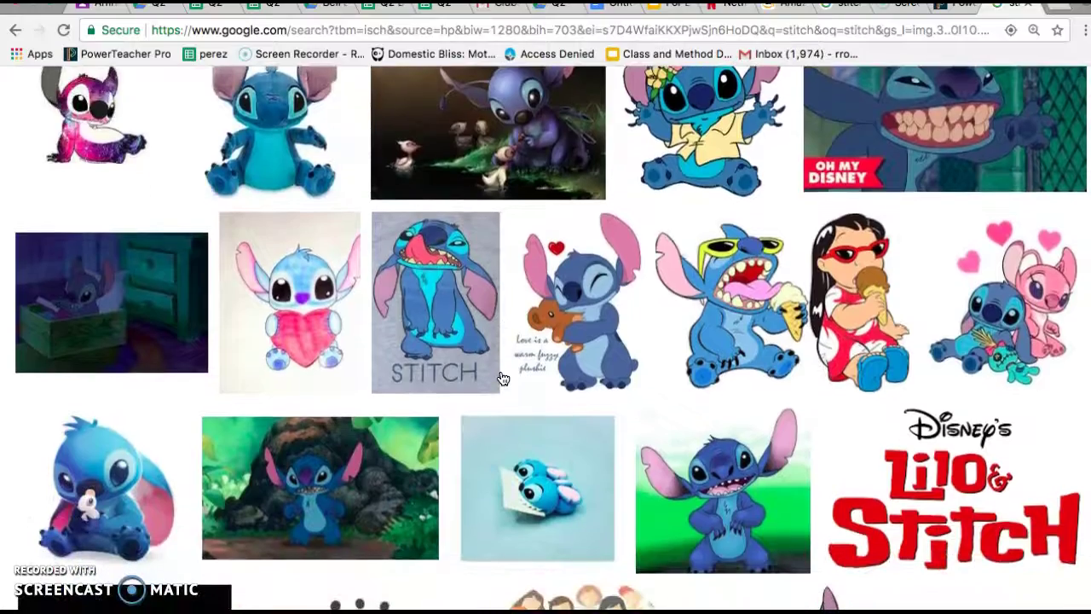
scroll(307, 213, "down", 10)
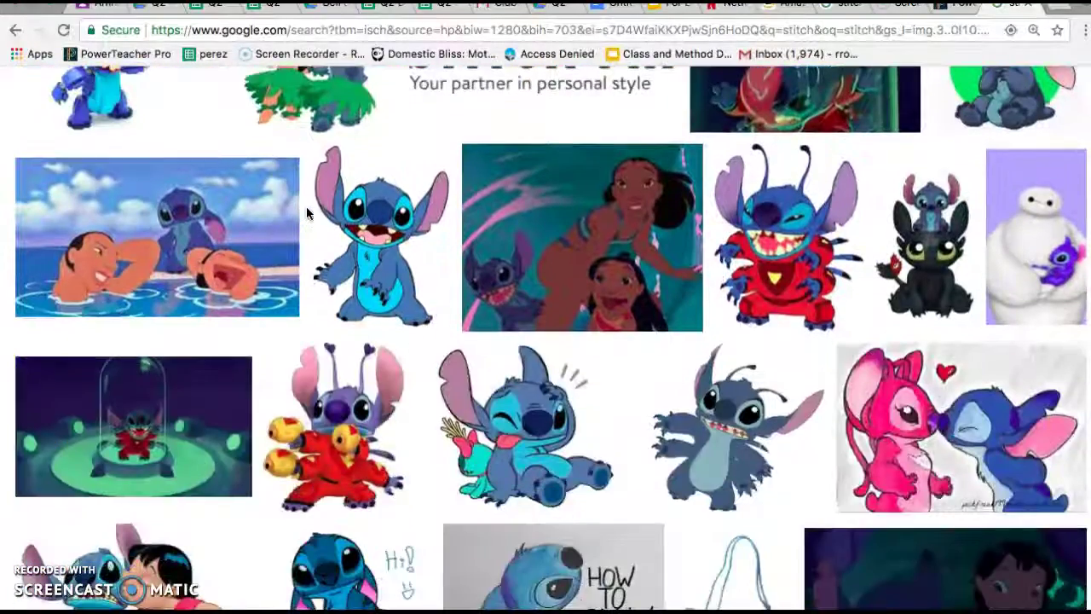
scroll(306, 211, "down", 1)
left_click(294, 210)
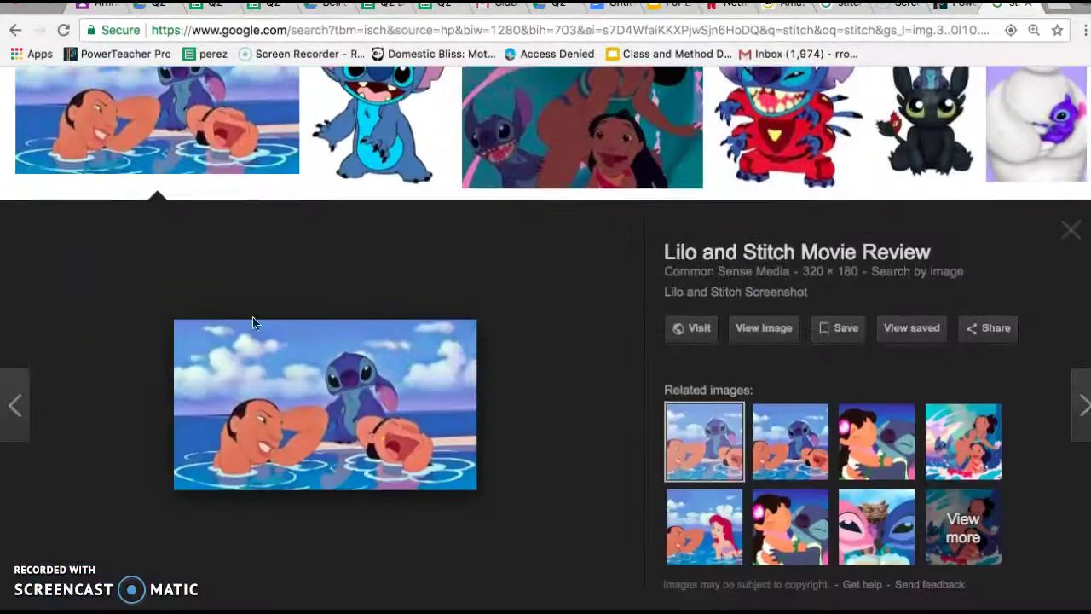
left_click(341, 436)
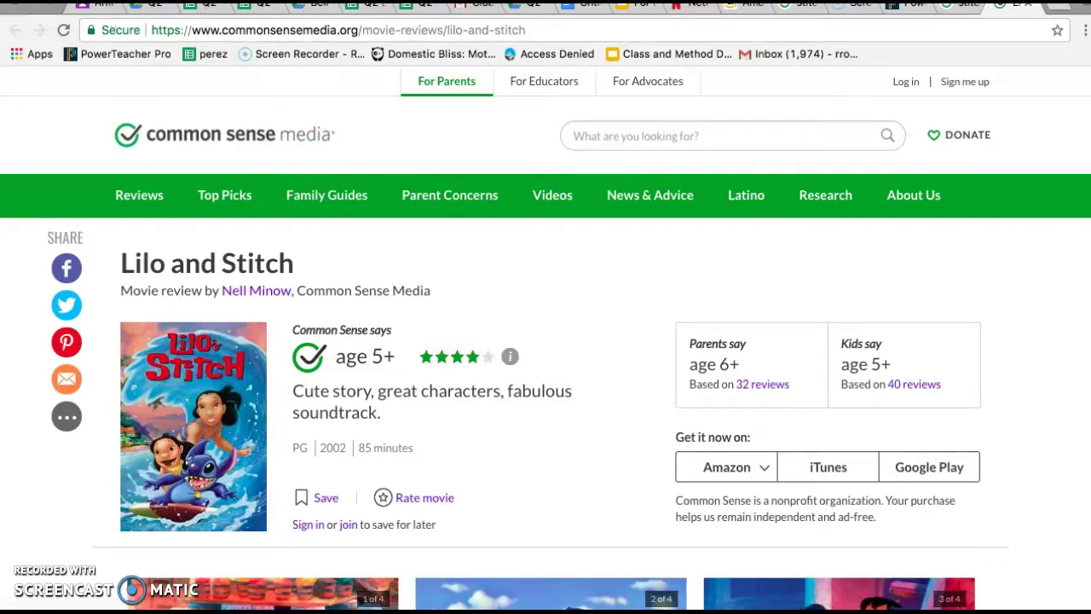
left_click(1028, 5)
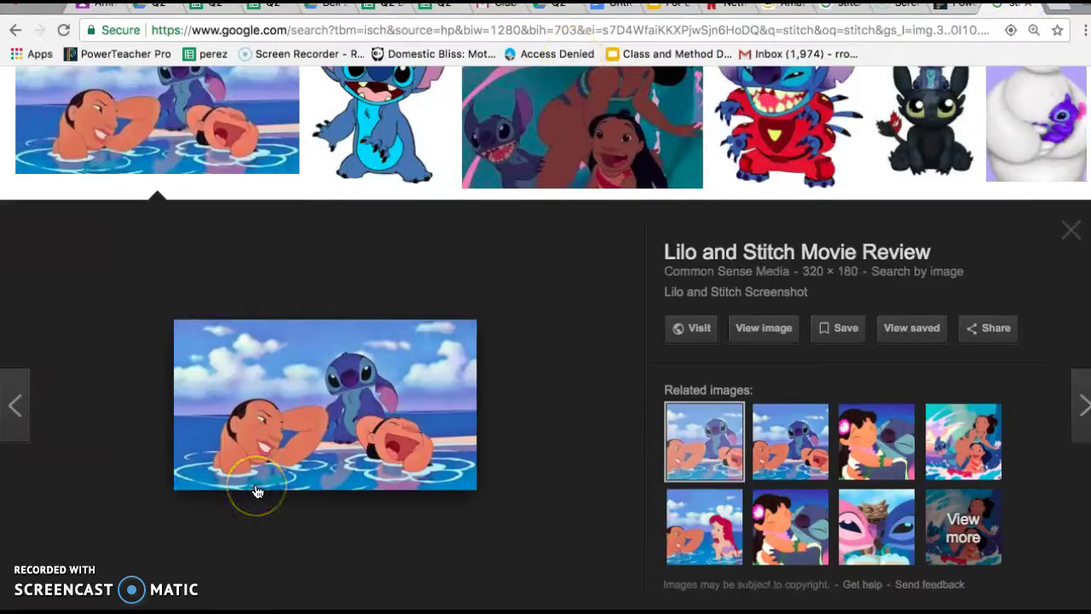
Magnify the results page to 175% and open the Lilo and Stitch screenshot by itself in a new tab
key("ctrl+plus")
key("ctrl+plus")
key("ctrl+plus")
key("ctrl+plus")
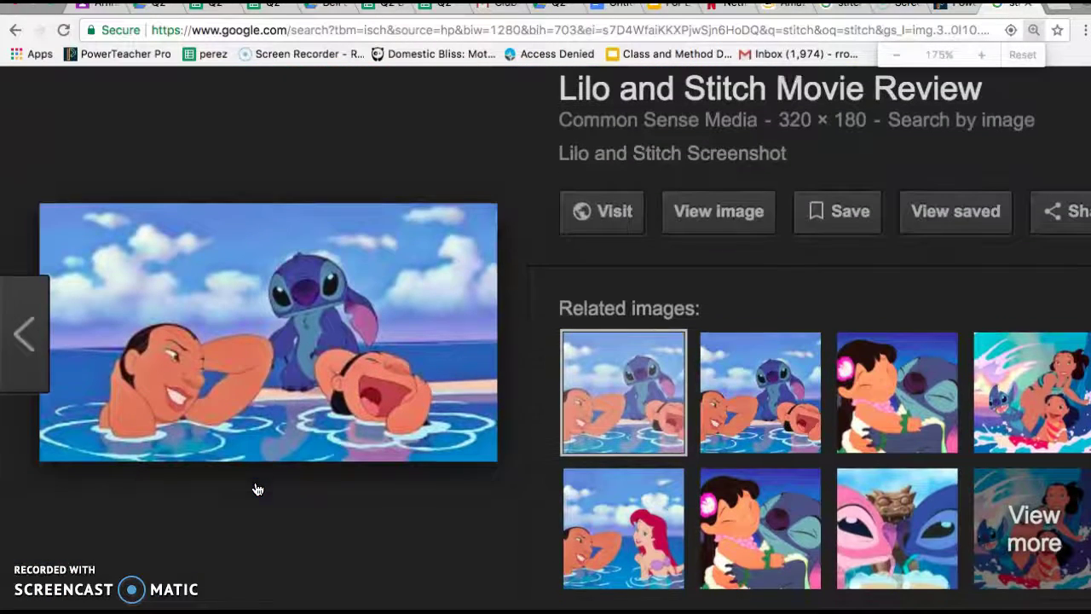
left_click(217, 400)
left_click(716, 213)
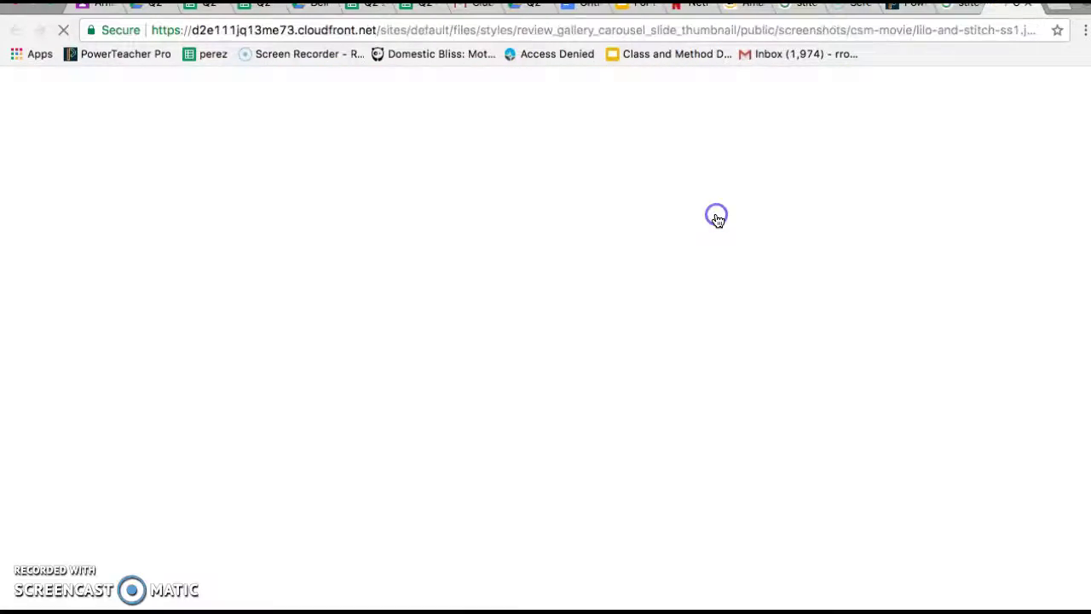
Magnify the opened screenshot until it nearly fills the browser window to examine its image quality
key("ctrl+plus")
key("ctrl+plus")
key("ctrl+plus")
key("ctrl+plus")
key("ctrl+plus")
key("ctrl+plus")
key("ctrl+plus")
key("ctrl+plus")
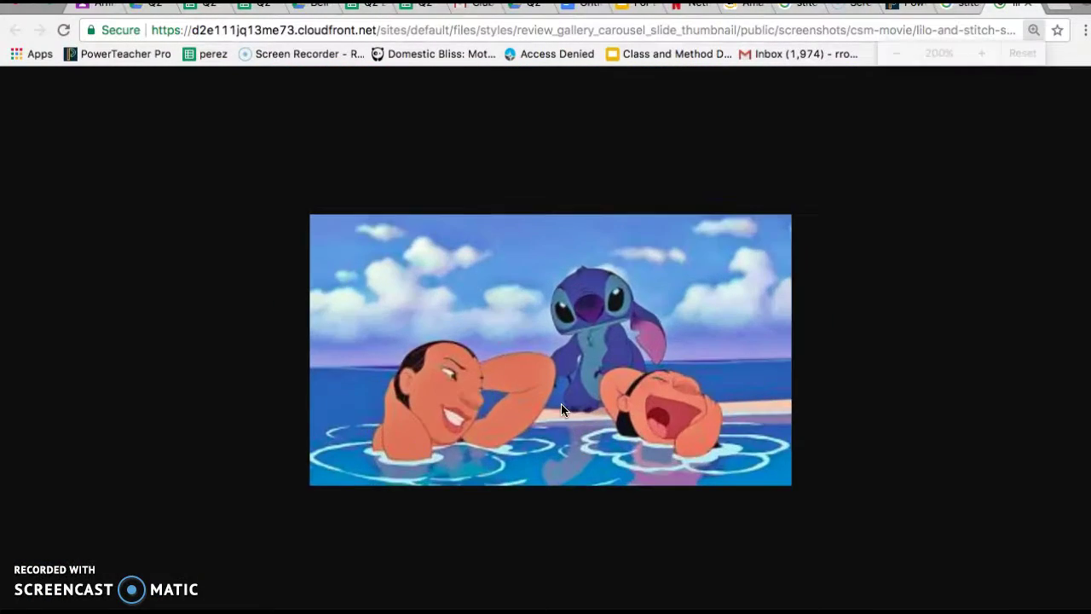
key("ctrl+minus")
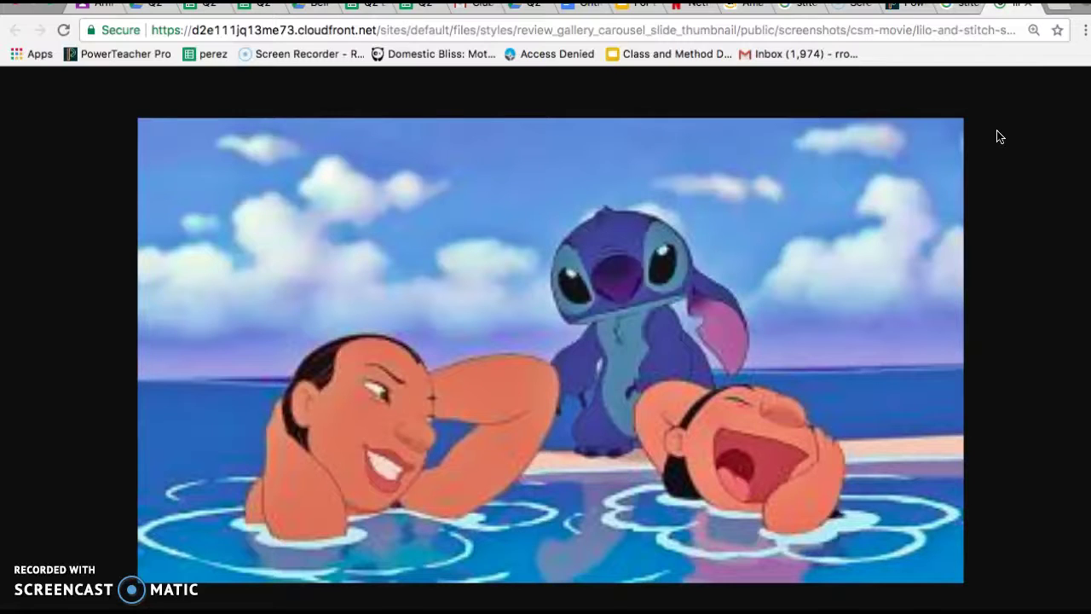
Return to the Stitch image results and examine the "Baymax and Stitch" picture in its preview
left_click(961, 15)
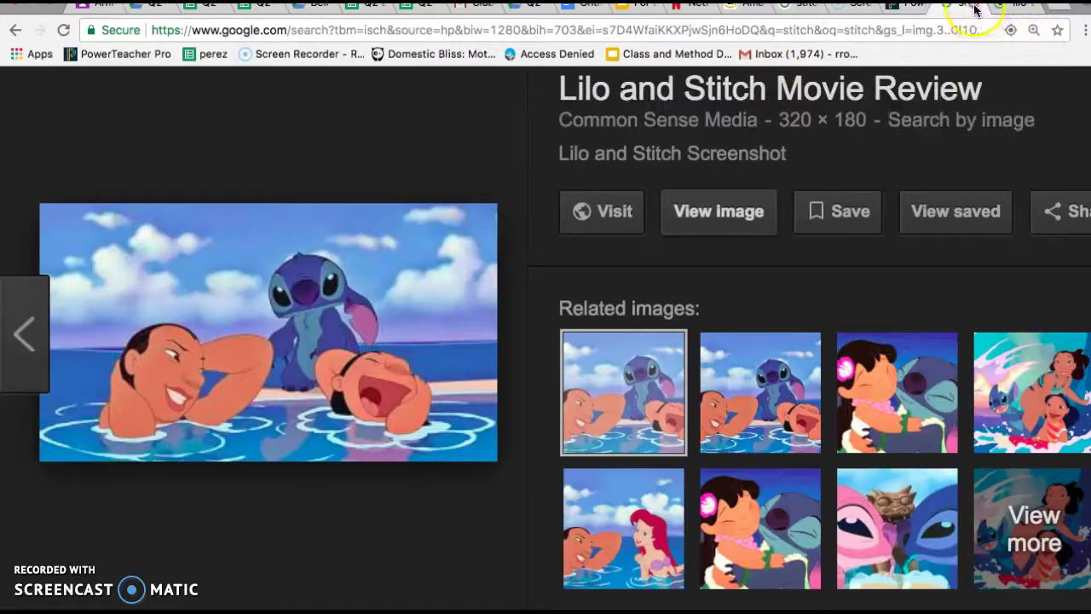
scroll(303, 409, "down", 6)
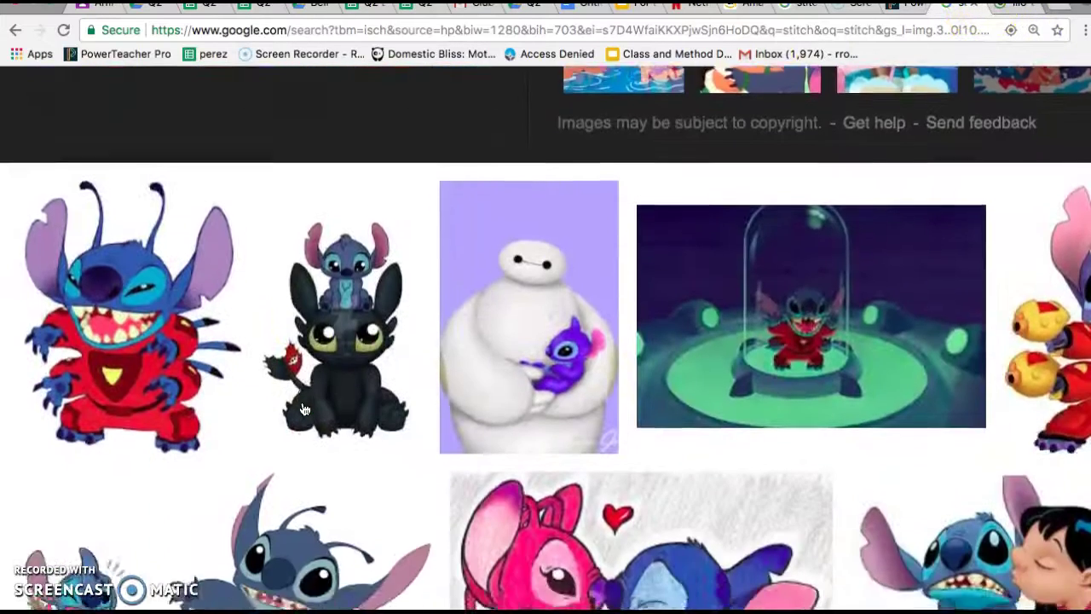
scroll(303, 410, "up", 1)
left_click(546, 383)
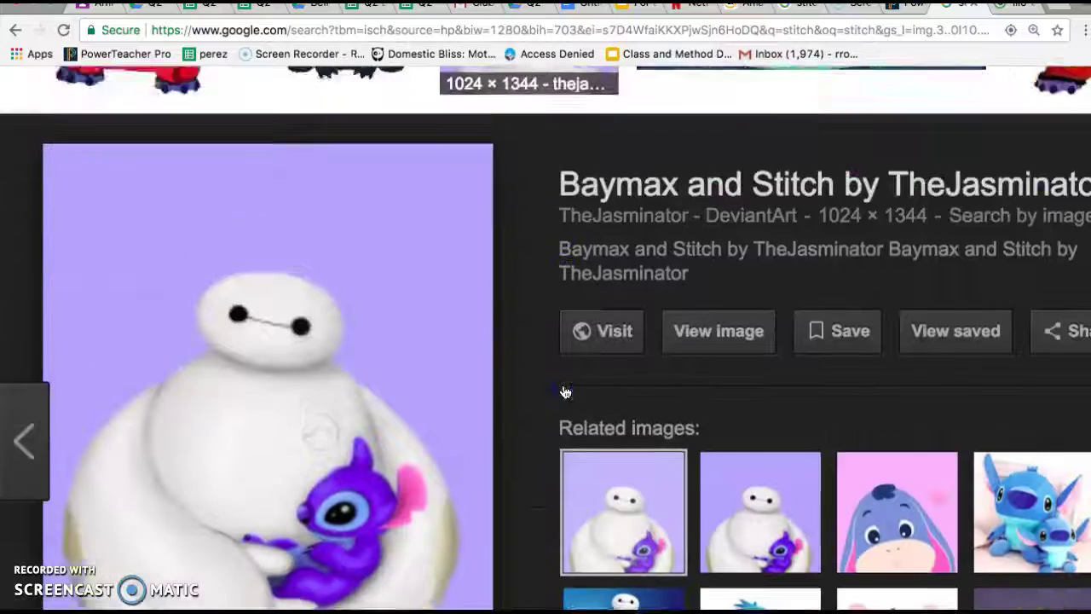
scroll(266, 327, "down", 2)
scroll(266, 328, "up", 1)
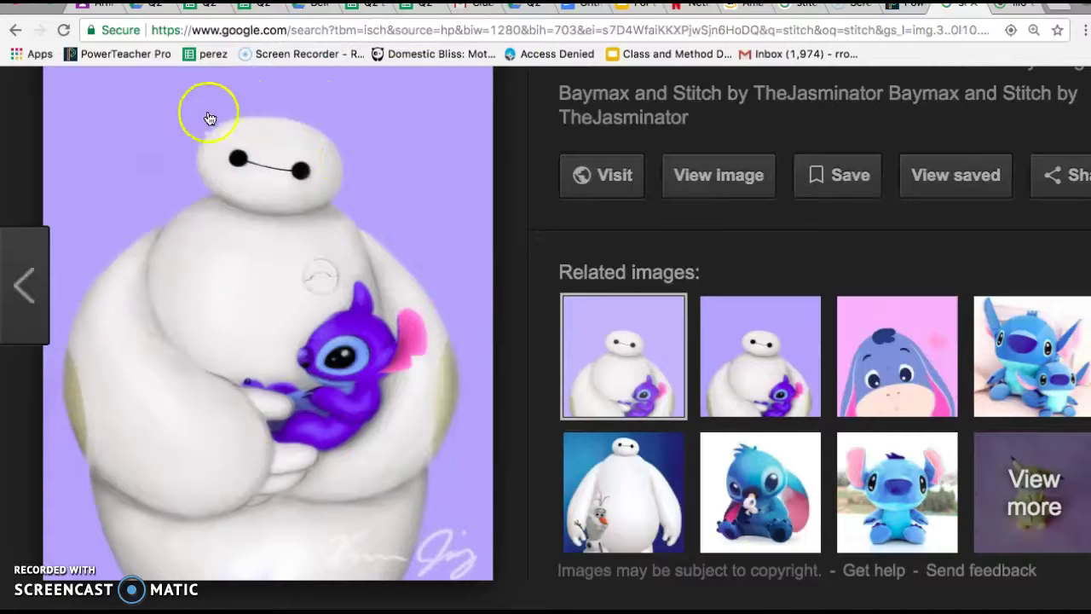
scroll(111, 269, "down", 3)
scroll(109, 268, "up", 2)
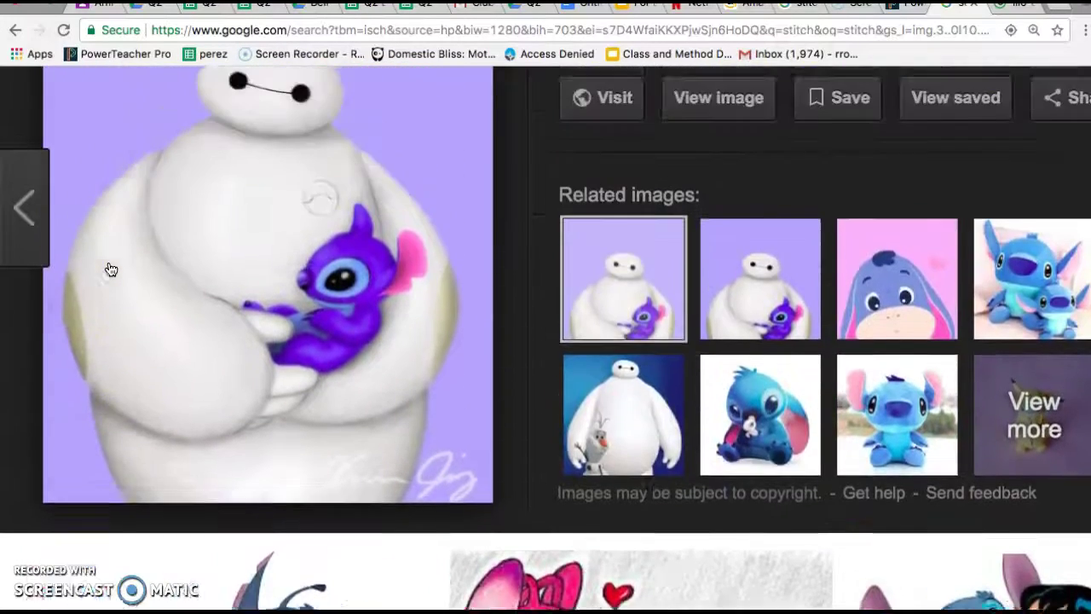
Browse back through the Stitch results and open the preview of the clip art of Stitch doing a handstand
scroll(109, 268, "down", 8)
scroll(110, 271, "up", 12)
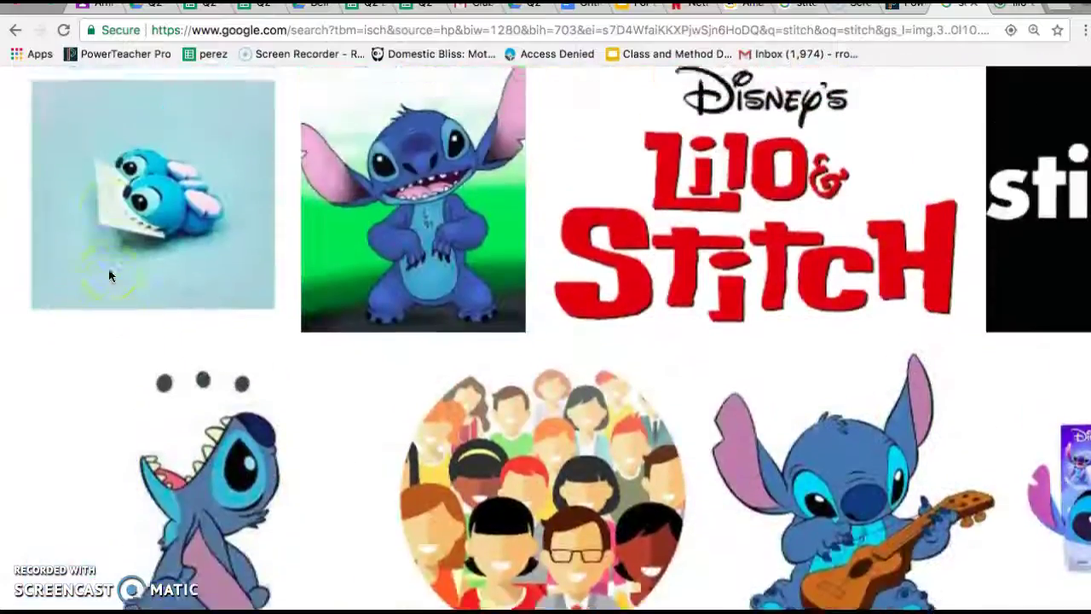
scroll(109, 274, "up", 4)
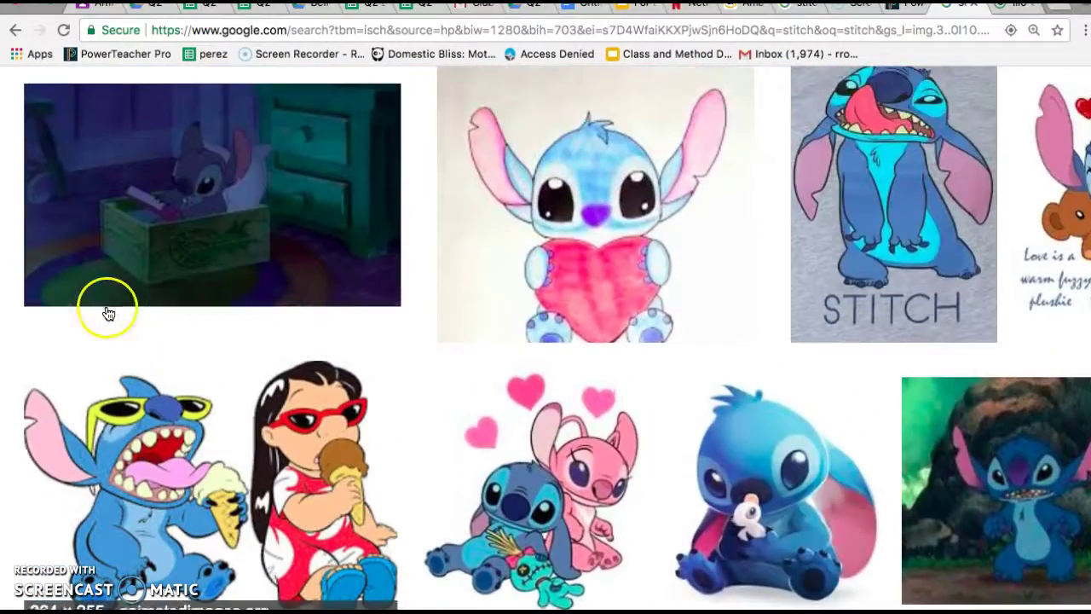
scroll(438, 255, "up", 3)
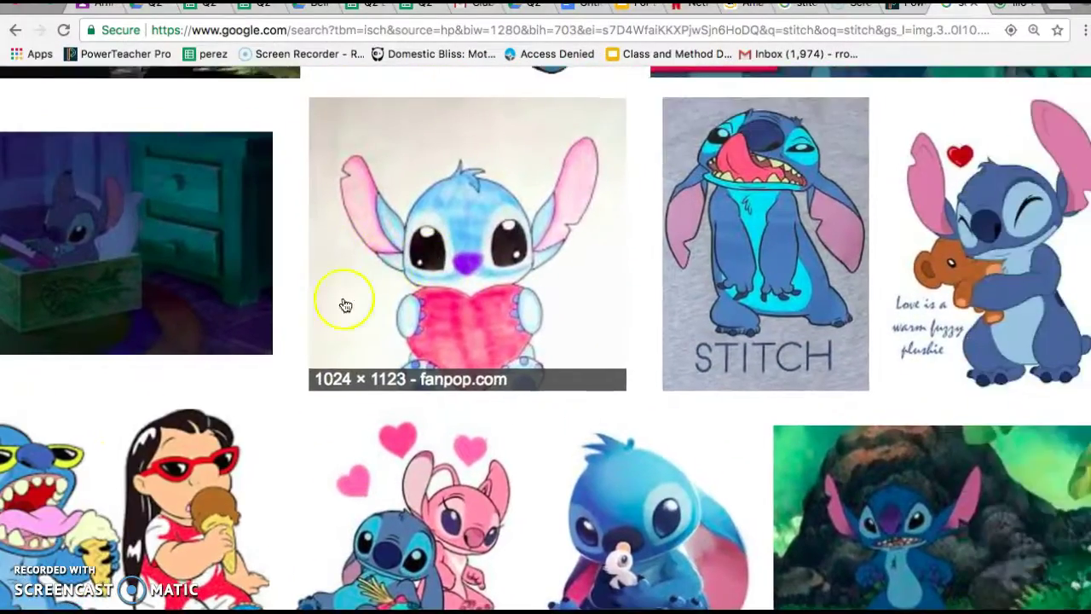
scroll(115, 389, "up", 10)
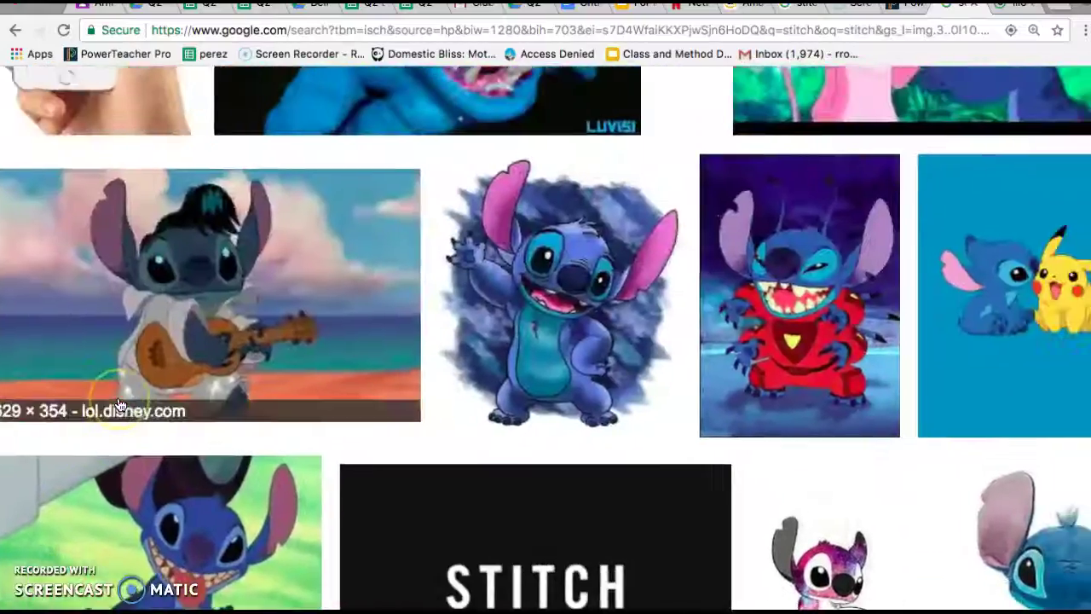
scroll(120, 405, "up", 2)
scroll(117, 402, "left", 3)
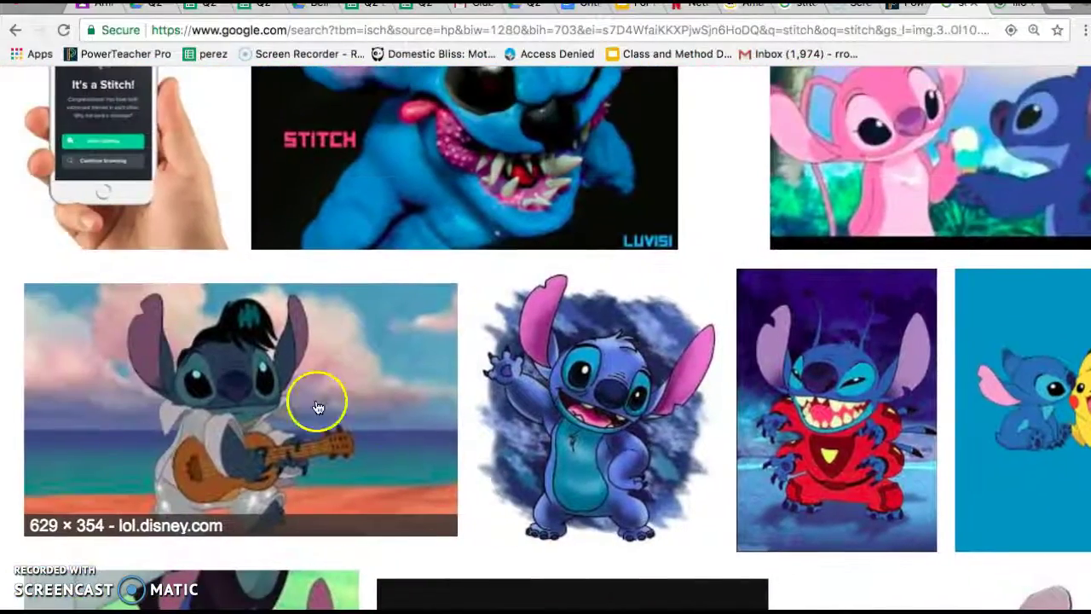
scroll(417, 192, "up", 10)
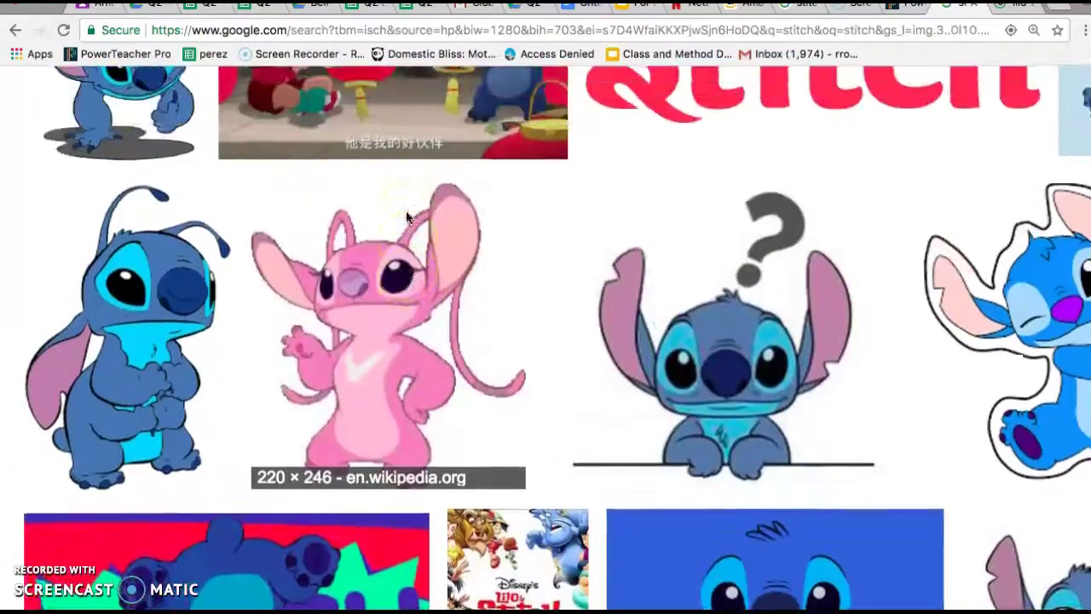
scroll(231, 341, "up", 5)
left_click(159, 349)
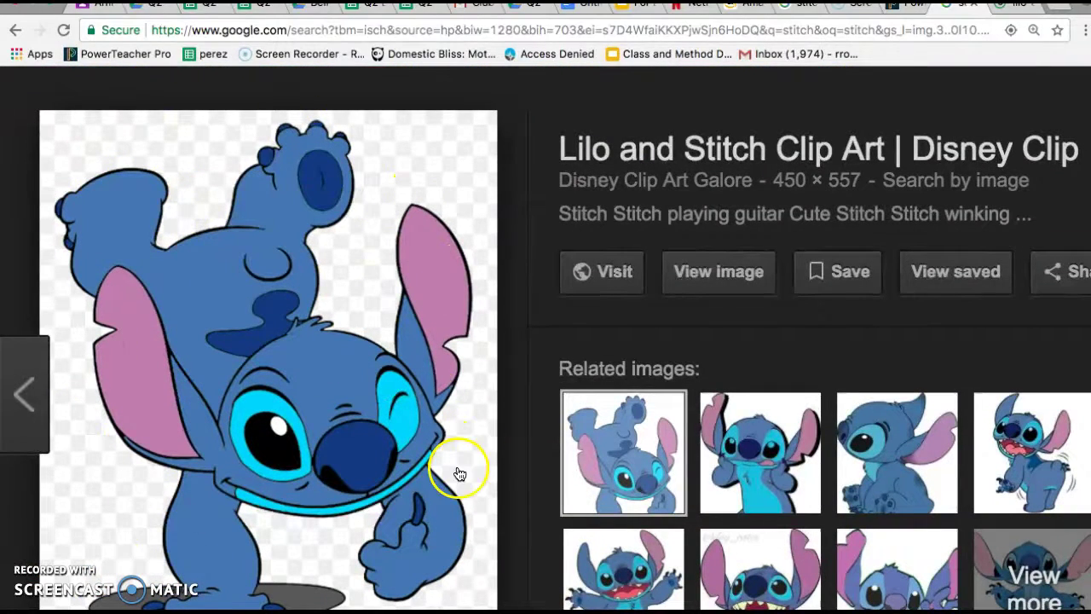
Browse the Stitch results below the handstand clip art and reduce the page magnification to 110%
scroll(459, 474, "down", 2)
scroll(453, 389, "down", 3)
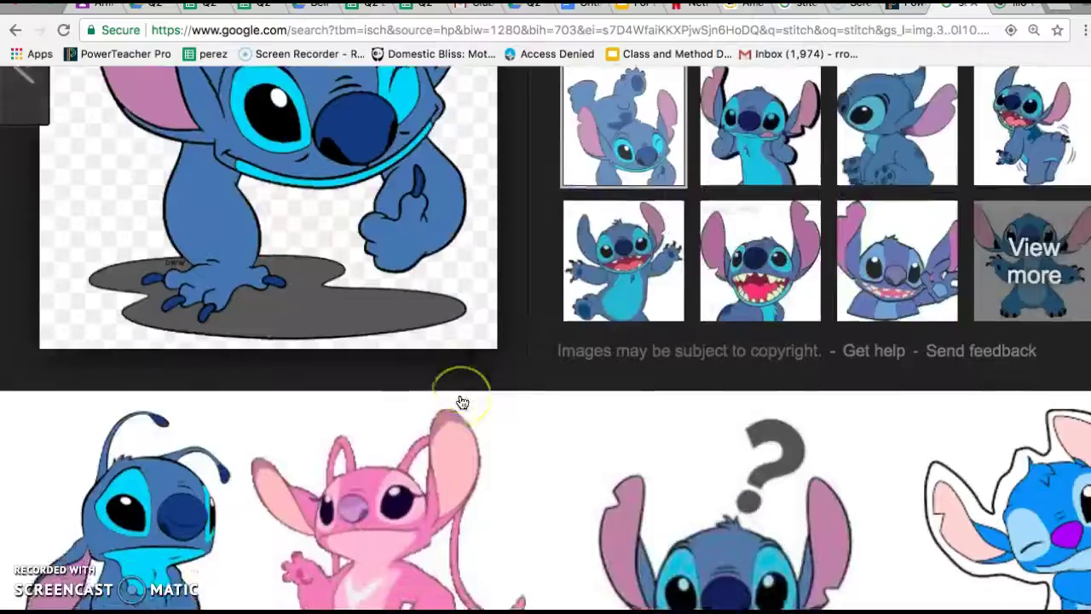
scroll(460, 403, "down", 7)
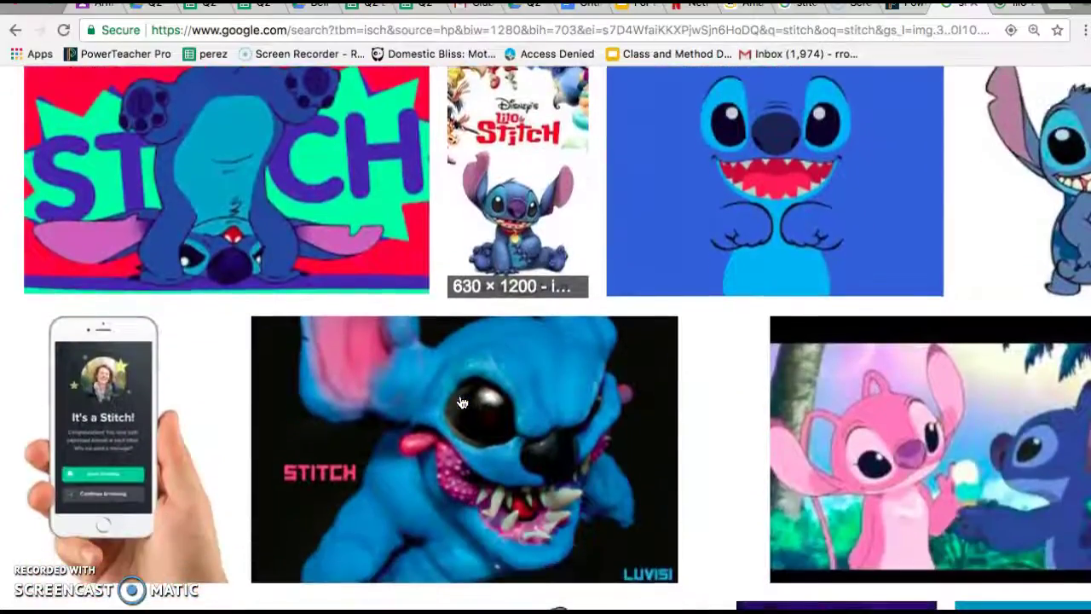
scroll(460, 403, "down", 6)
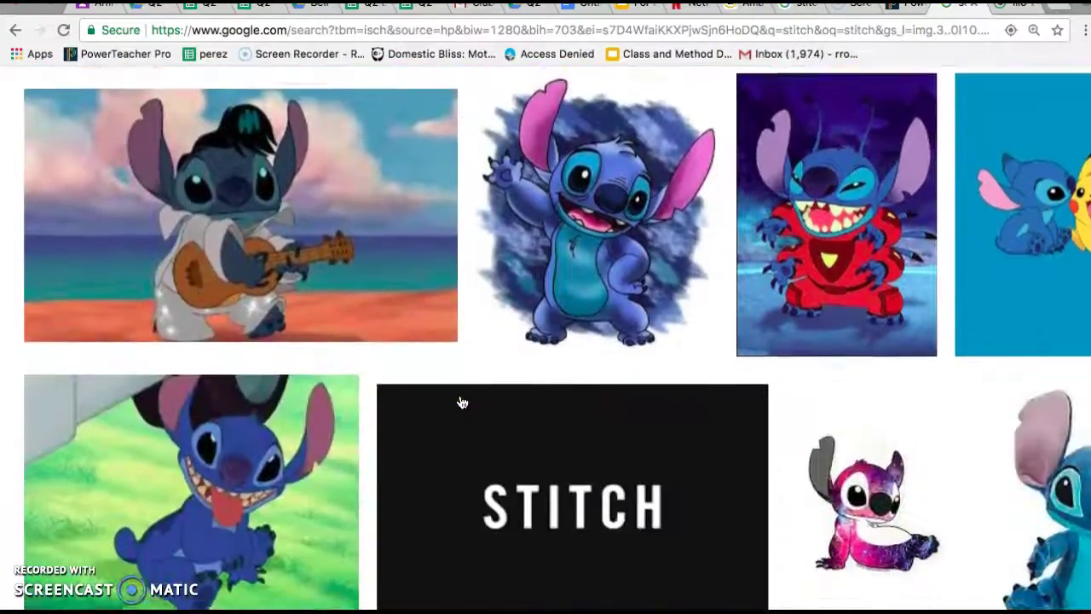
scroll(460, 403, "down", 2, "ctrl")
scroll(461, 403, "down", 3)
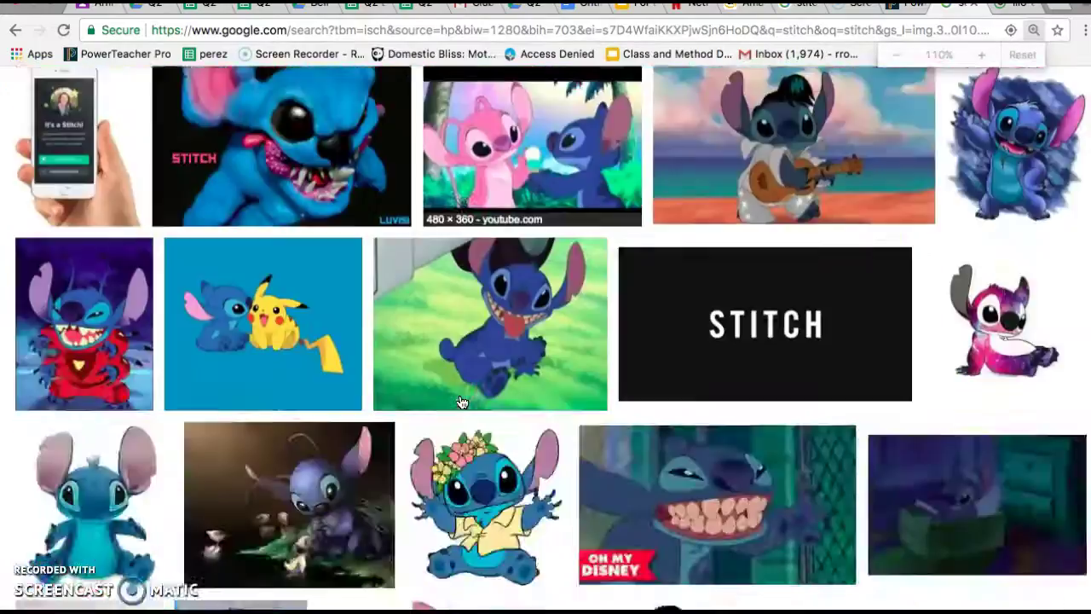
Browse further down the Stitch results and open the preview of the "Baymax and Stitch" picture
scroll(460, 403, "down", 15)
left_click(689, 223)
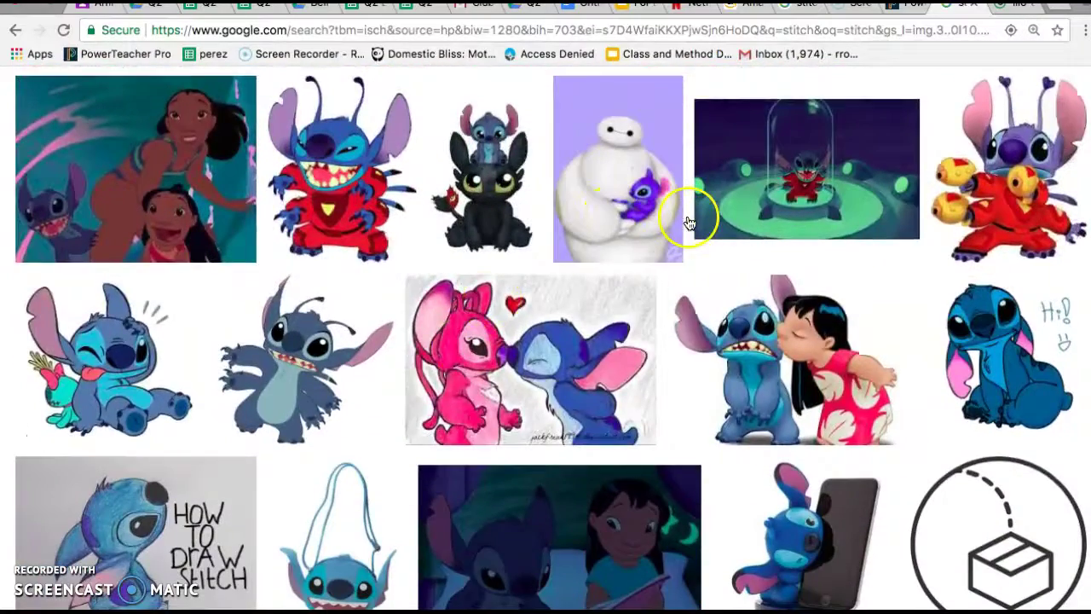
left_click(628, 219)
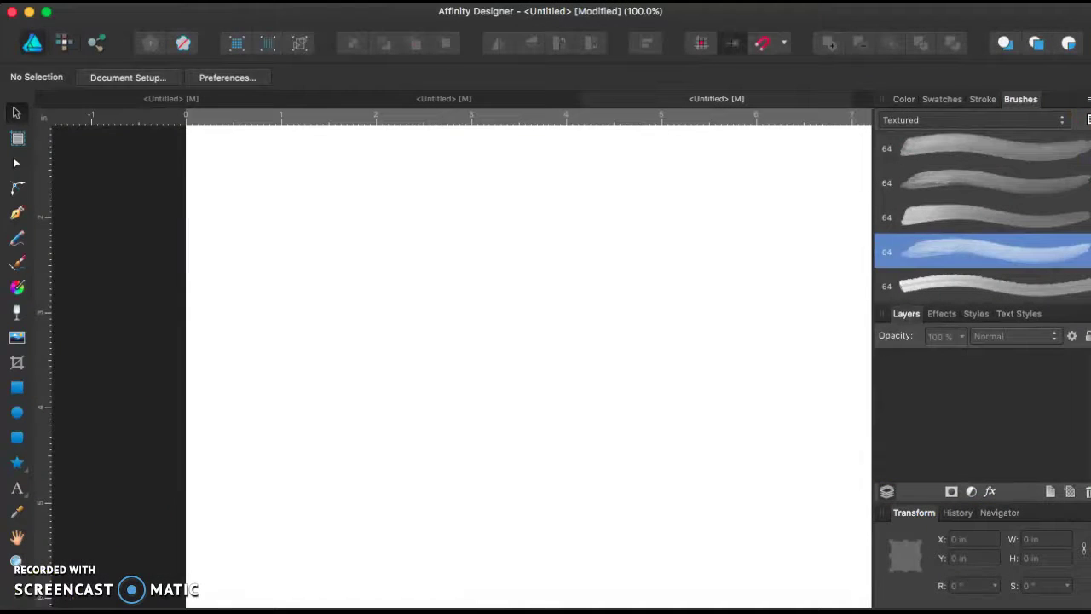
Look through the Downloads folder in Finder and return to the Stitch image results in Chrome
left_click(38, 611)
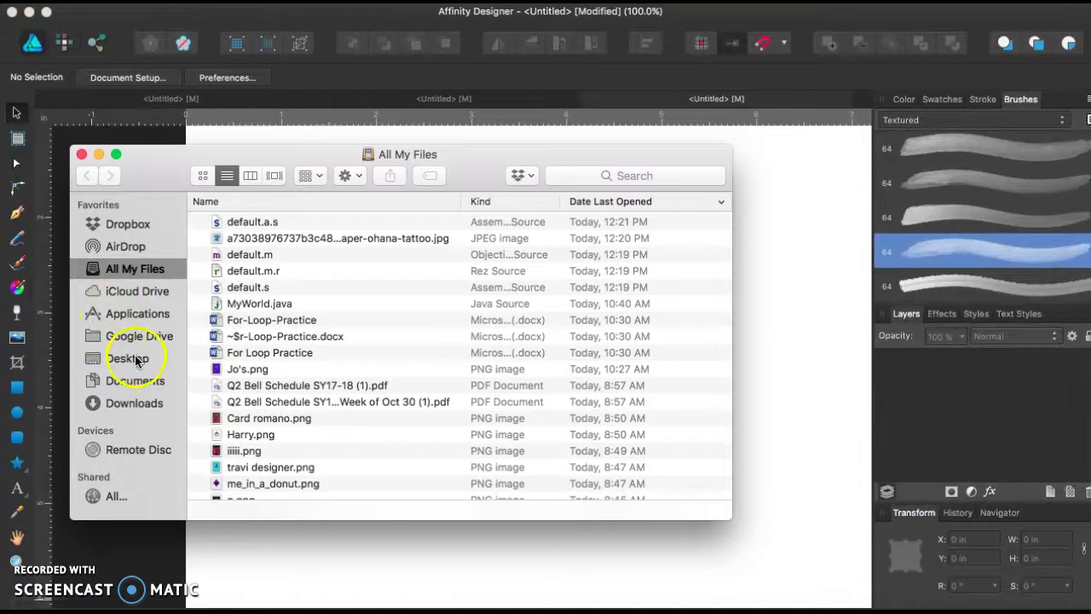
left_click(130, 381)
left_click(134, 402)
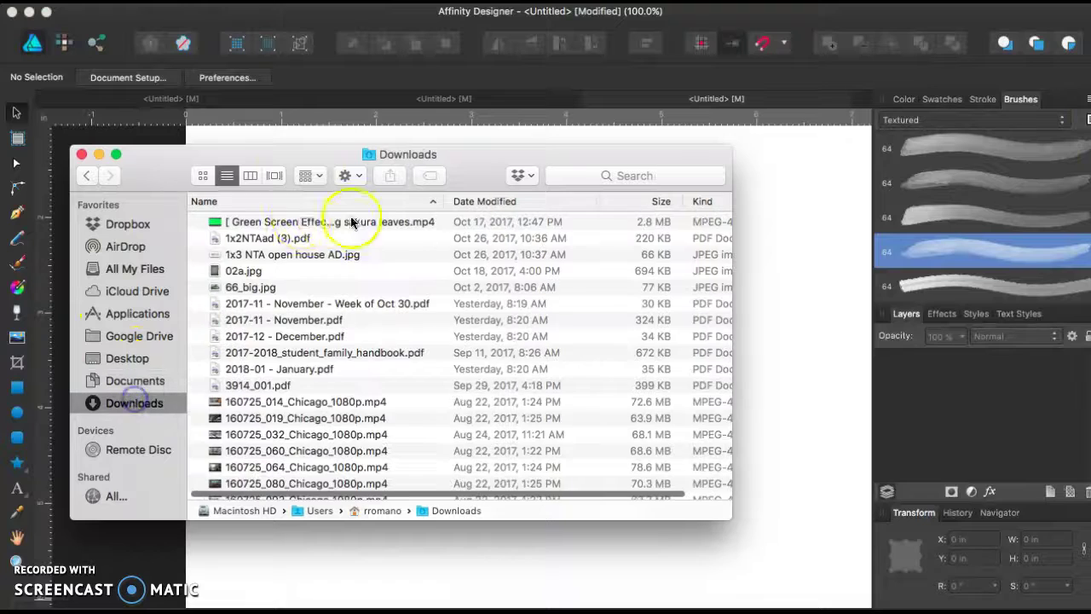
left_click(300, 222)
key("super+Tab")
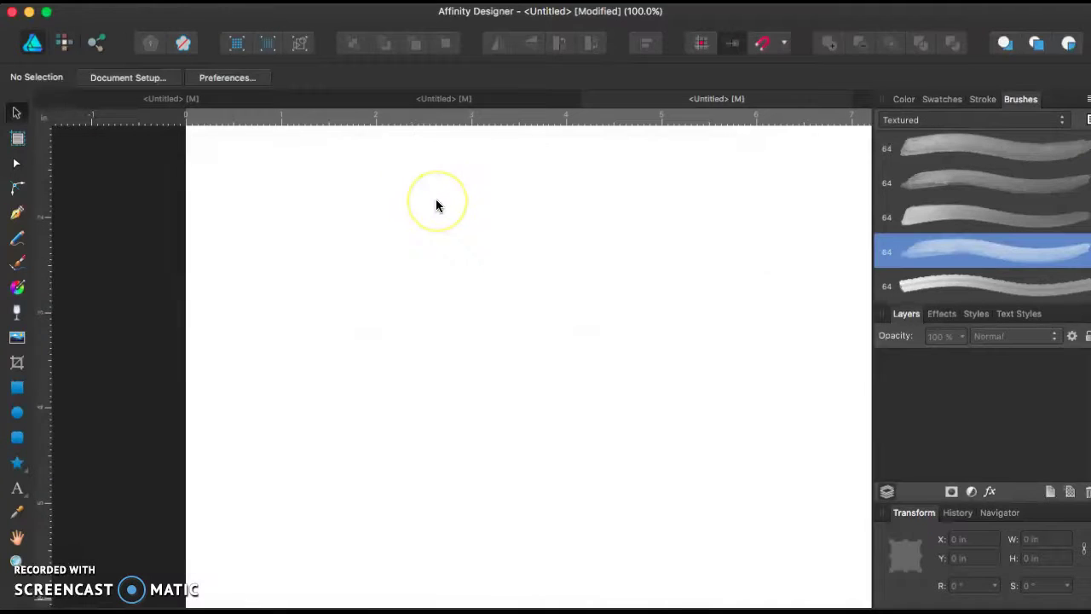
key("super+Tab")
key("super+Tab")
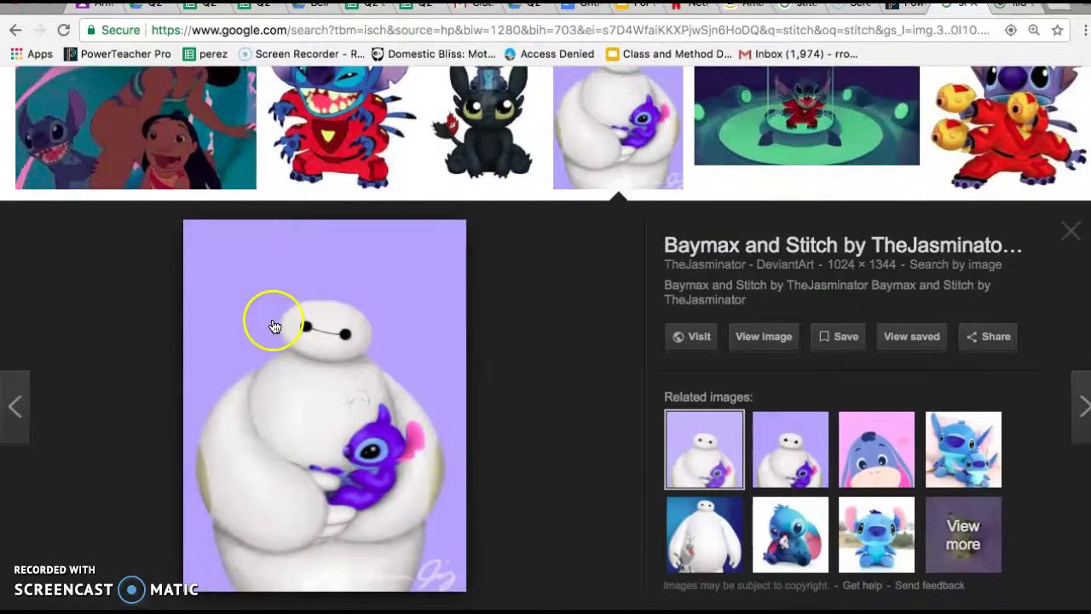
Browse back up the Stitch results and open the preview of the "Stitch (Disney) - Wikipedia" picture
scroll(286, 328, "up", 10)
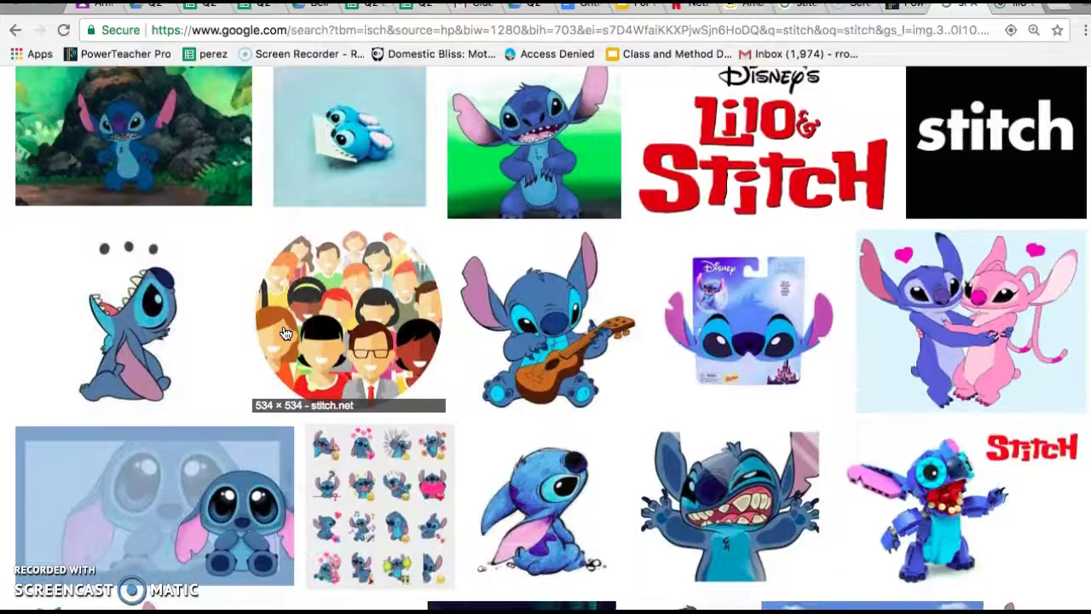
scroll(286, 337, "up", 5)
scroll(282, 358, "up", 5)
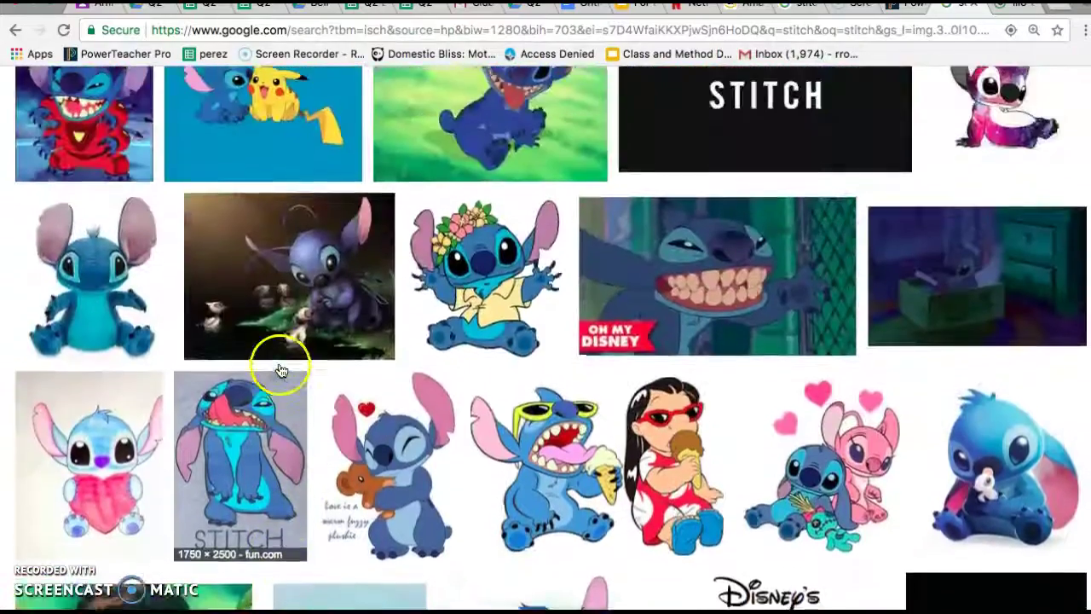
scroll(221, 367, "up", 5)
scroll(221, 366, "up", 15)
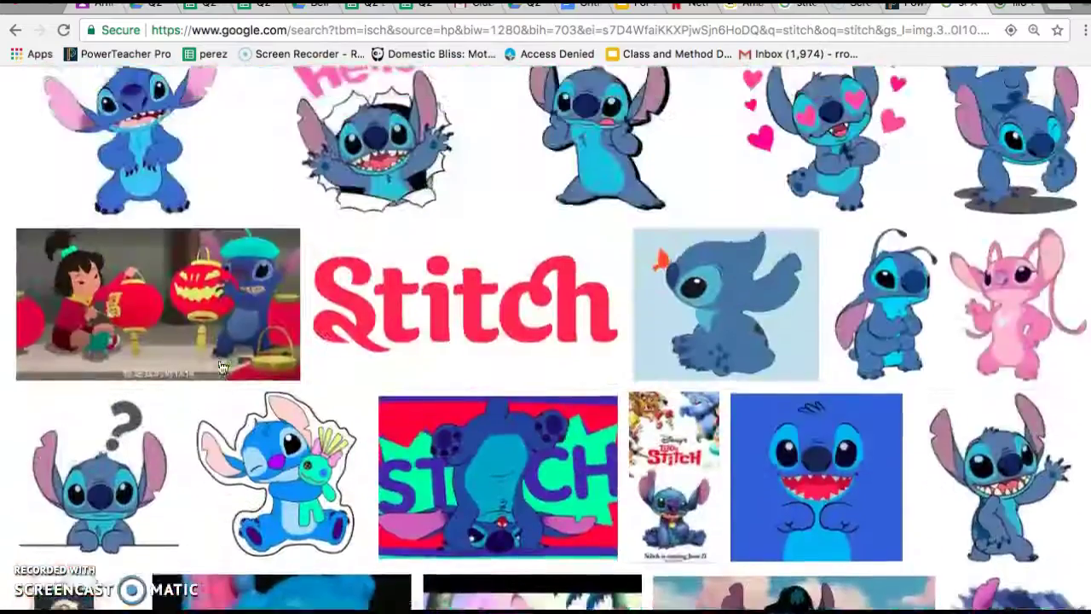
scroll(221, 367, "down", 3)
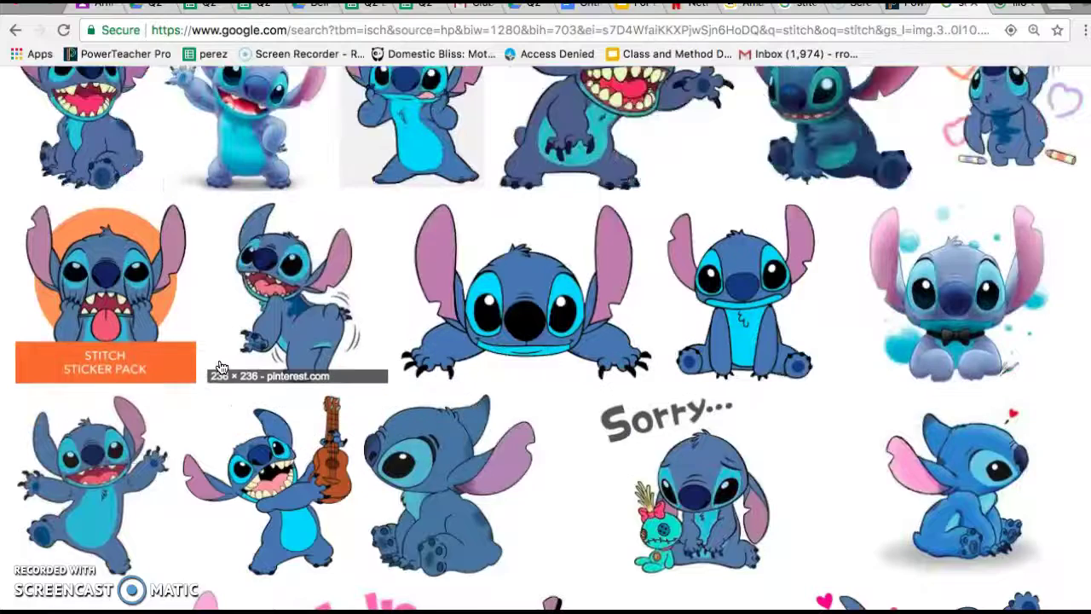
scroll(220, 366, "up", 2)
left_click(83, 205)
right_click(330, 344)
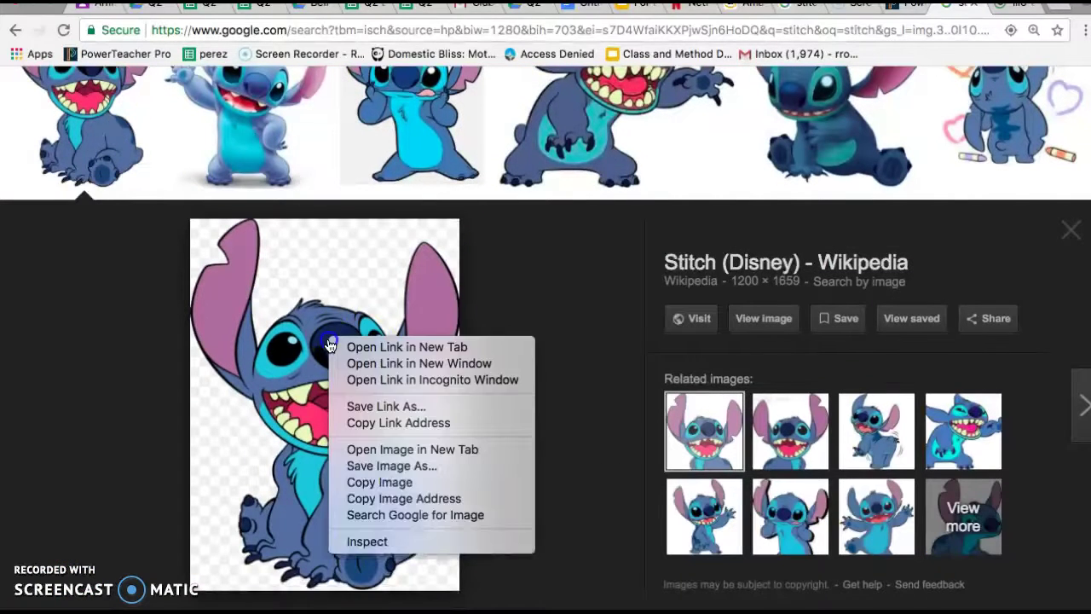
left_click(410, 406)
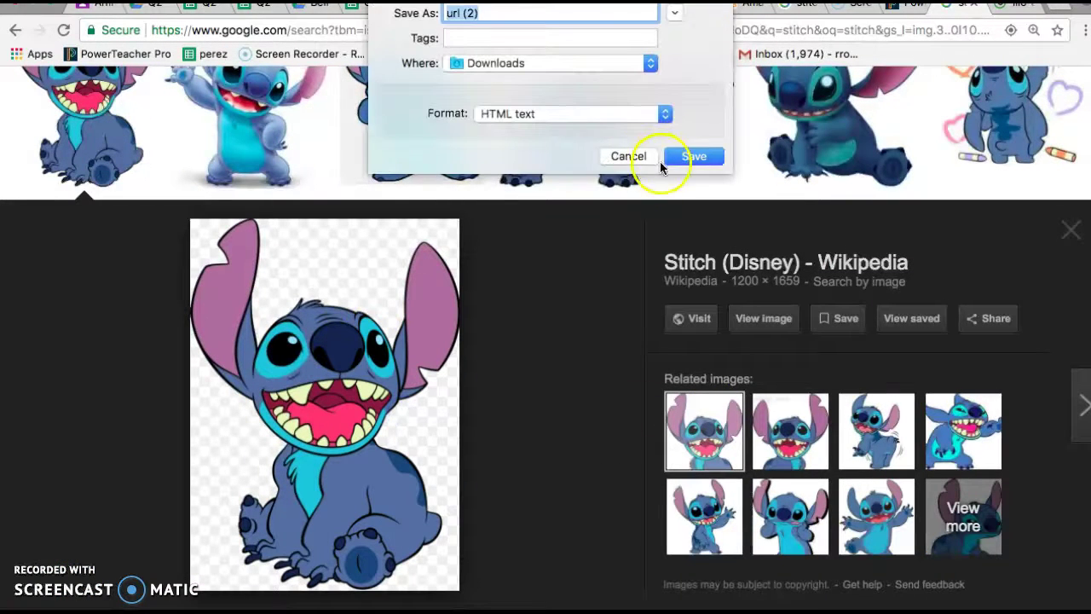
left_click(628, 157)
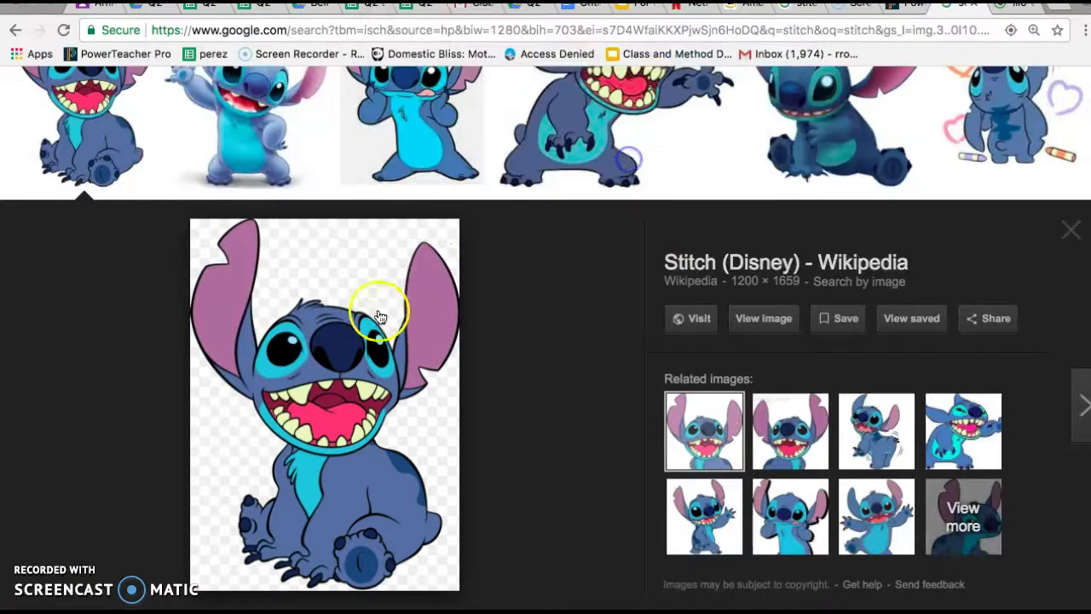
Save the previewed Wikipedia Stitch picture to the computer as an image
right_click(375, 331)
left_click(470, 459)
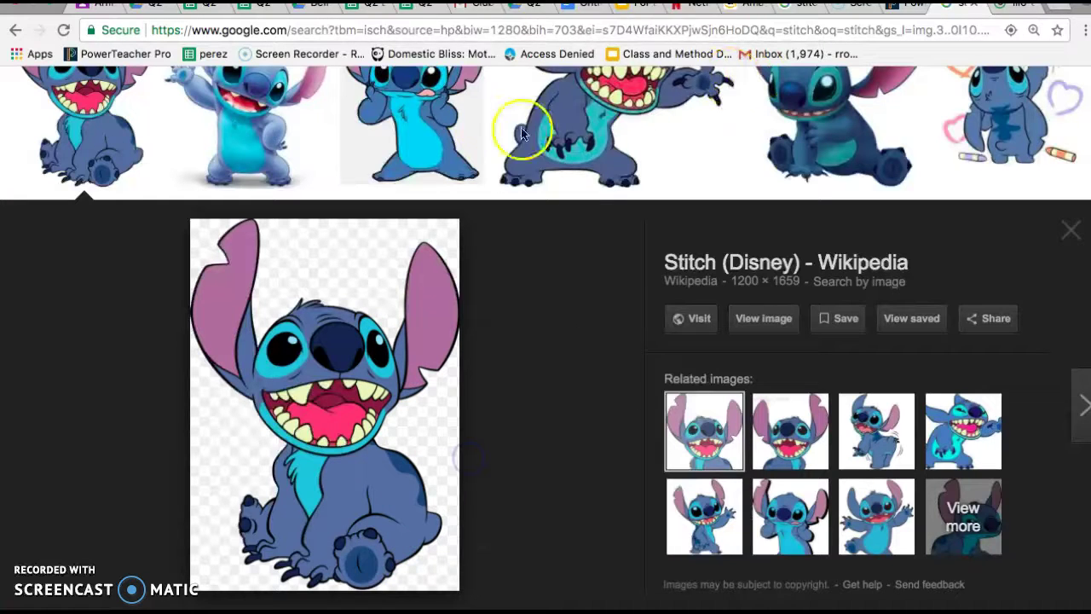
left_click(695, 155)
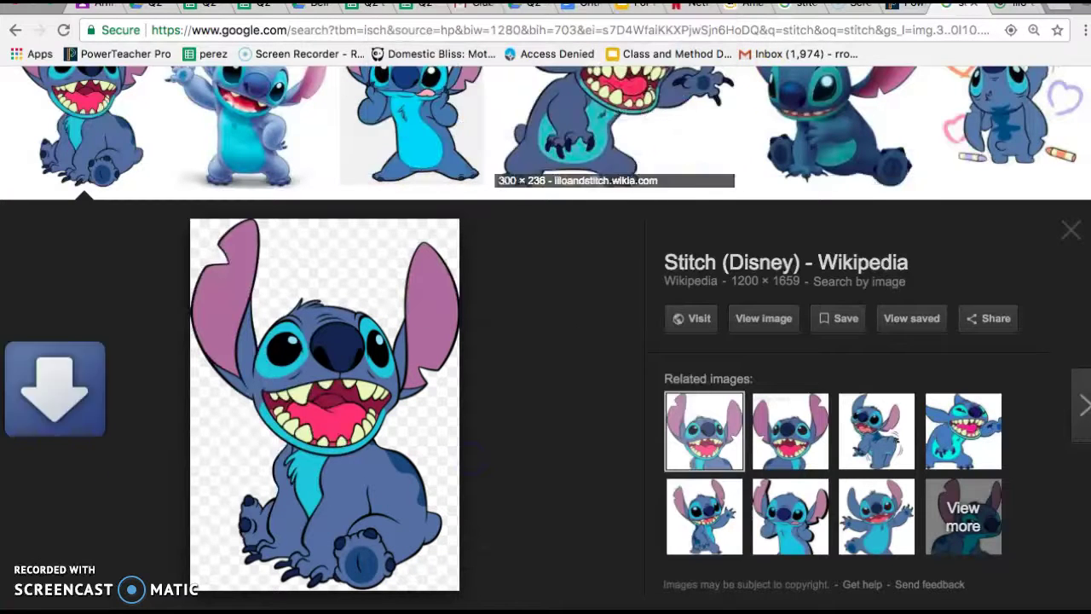
Reveal the downloaded Stitch-with-butterfly JPEG in Finder and place it on the blank Affinity Designer page
left_click(358, 612)
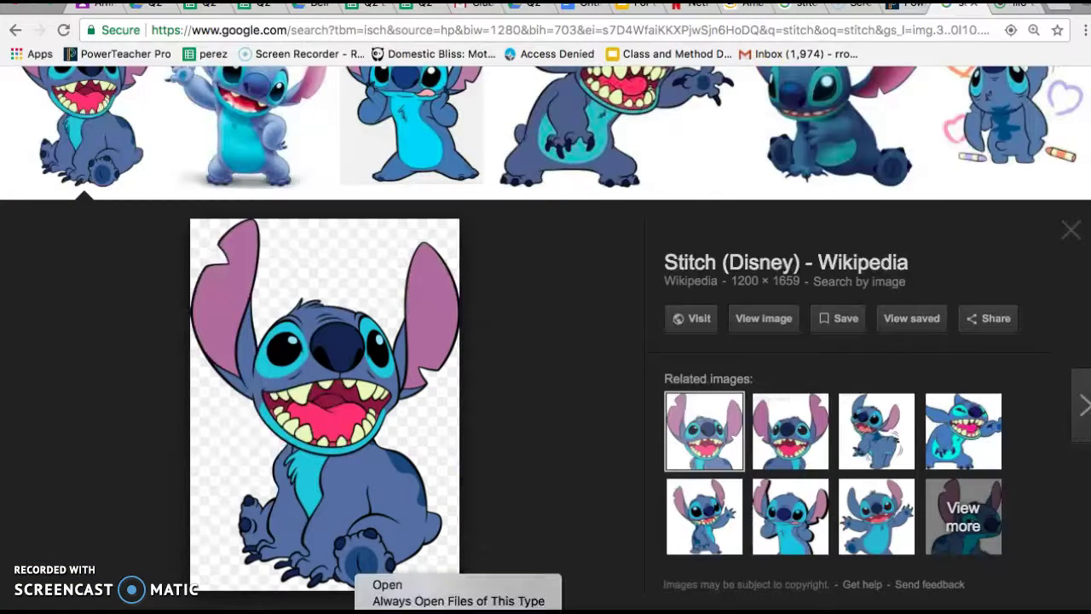
left_click(411, 612)
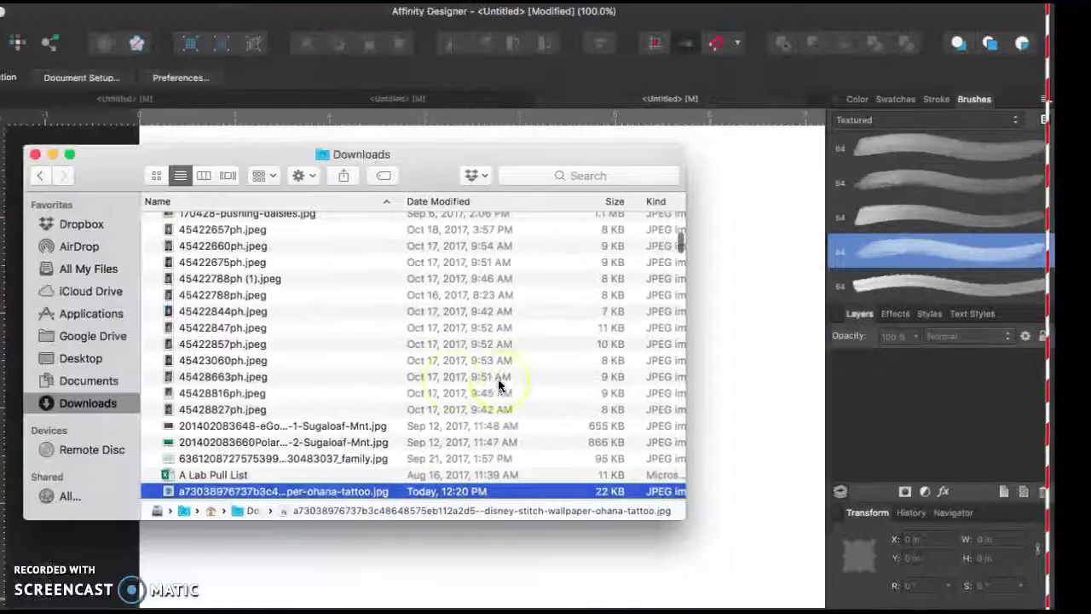
left_click_drag(260, 491, 791, 449)
left_click(618, 588)
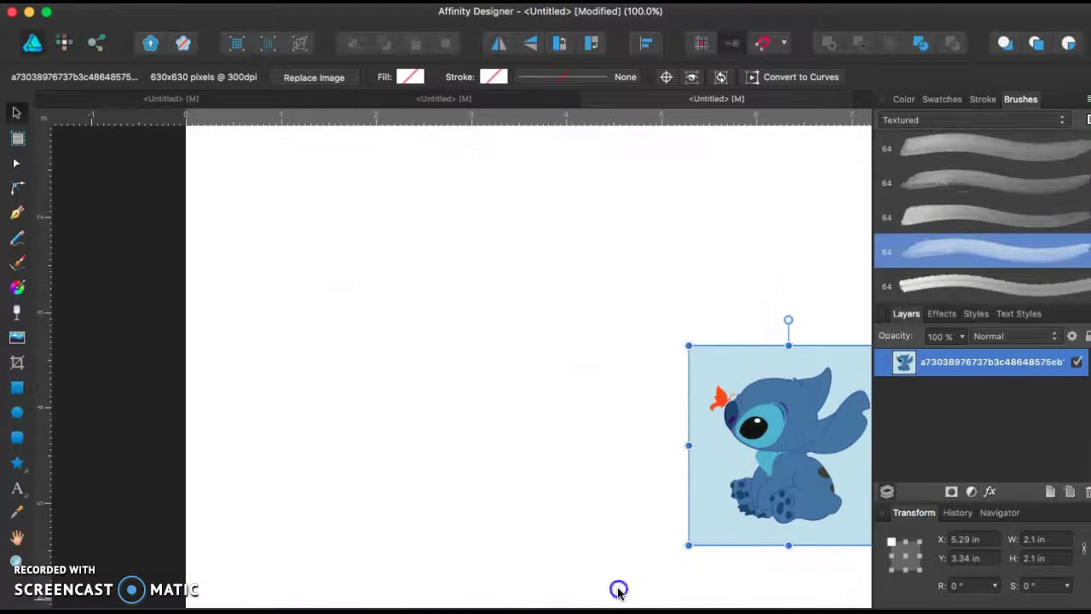
Enlarge the placed Stitch image to about 4.92 in square and move it to about X 1.5 in, Y 1.28 in
left_click_drag(689, 343, 380, 120)
scroll(366, 129, "up", 5)
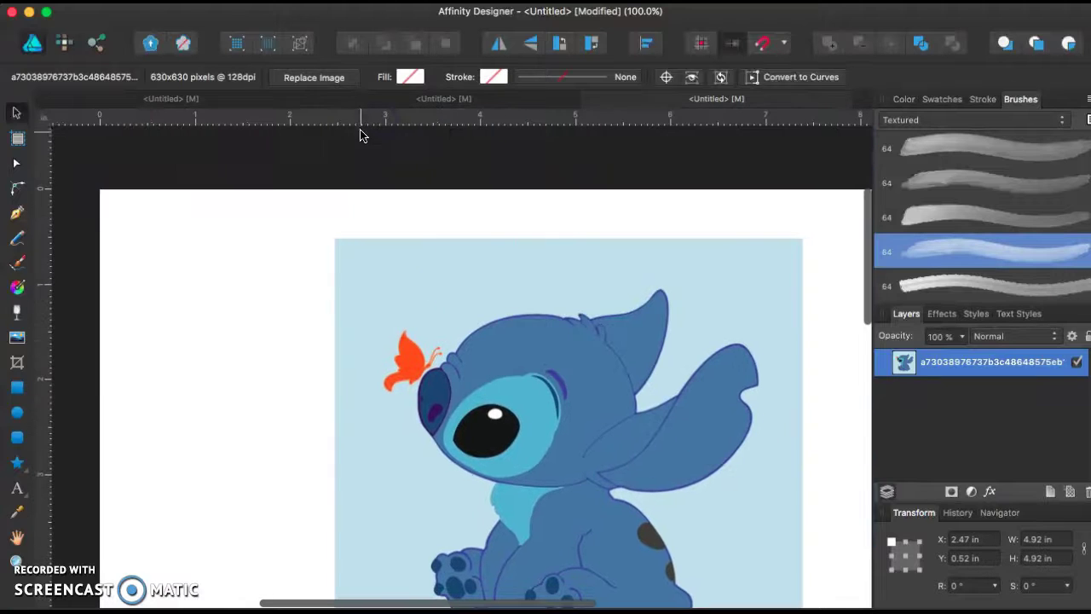
scroll(433, 316, "down", 4)
scroll(432, 316, "down", 1)
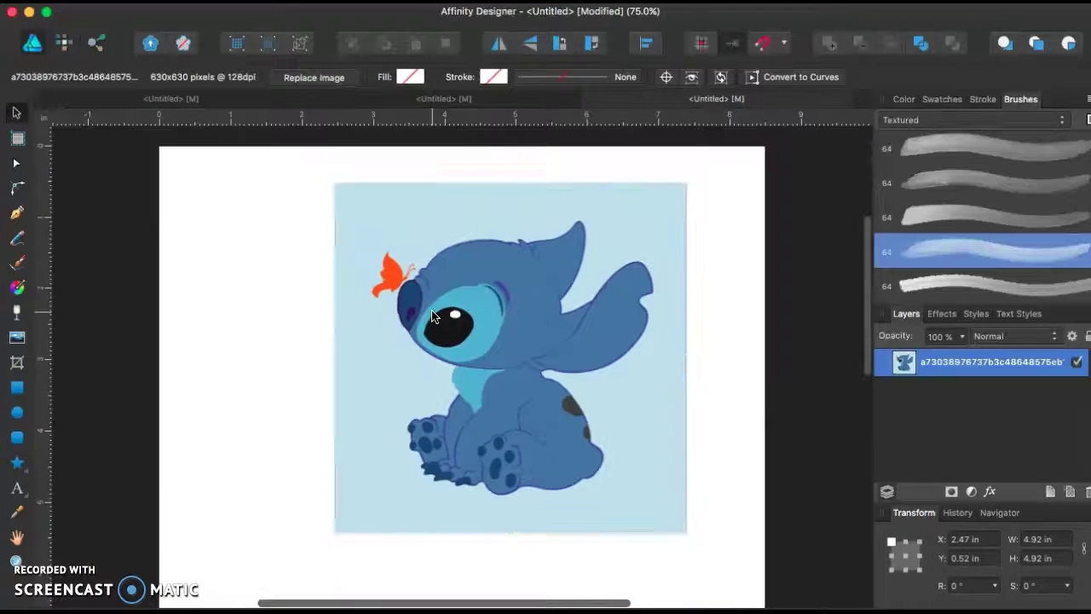
left_click_drag(533, 321, 461, 378)
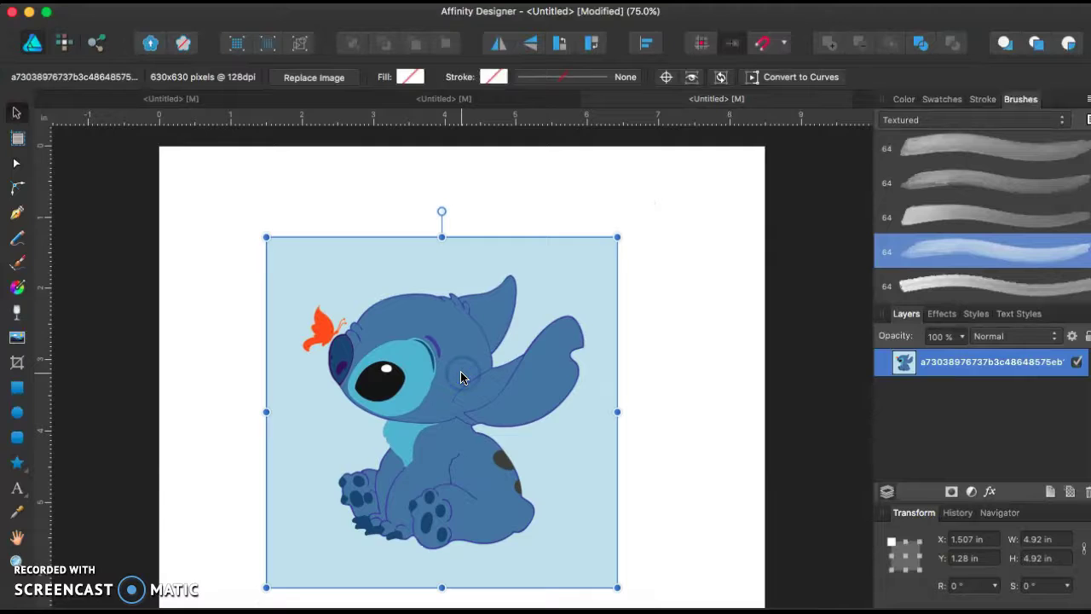
Draw a red-stroked curve with the Pen tool along the outer edge of Stitch's nose, from its upper end to its tip
scroll(460, 375, "up", 3)
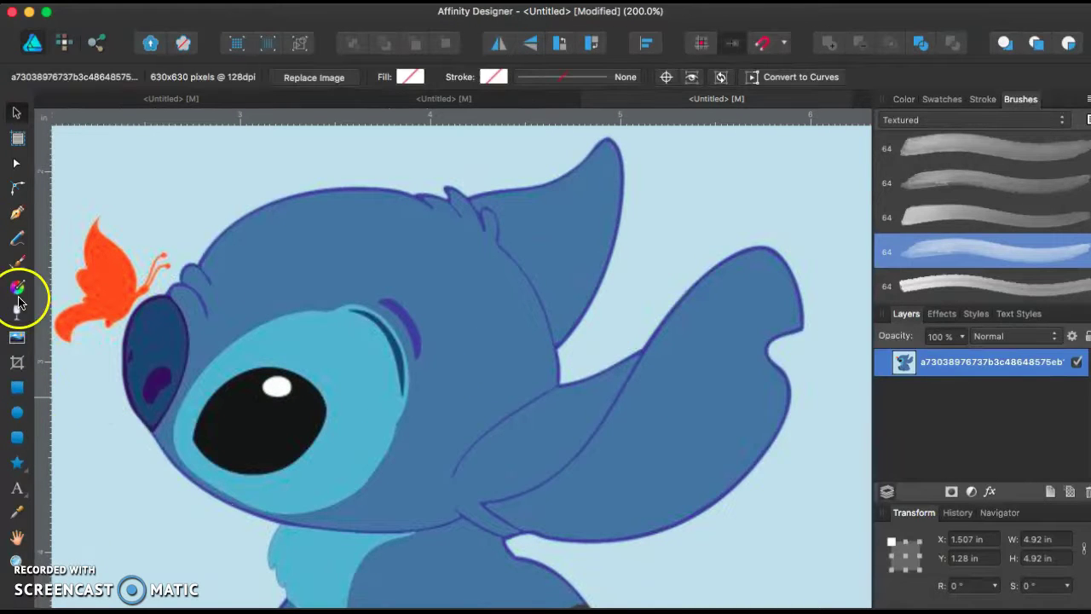
left_click(17, 212)
left_click_drag(208, 299, 170, 306)
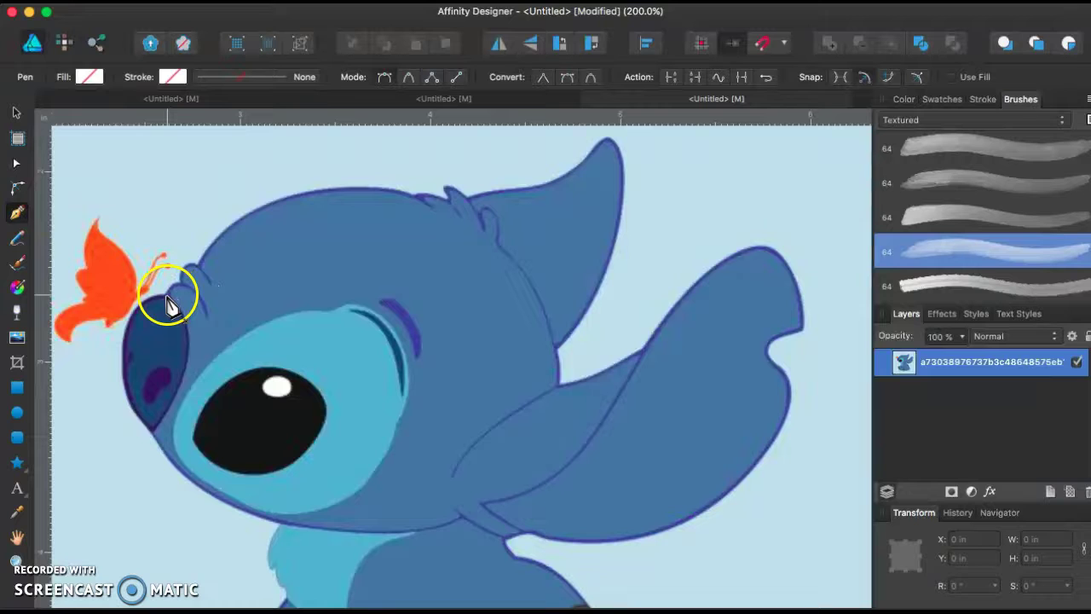
mouse_move(154, 432)
left_mouse_down()
mouse_move(236, 463)
mouse_move(270, 507)
mouse_move(265, 524)
mouse_move(244, 522)
left_mouse_up()
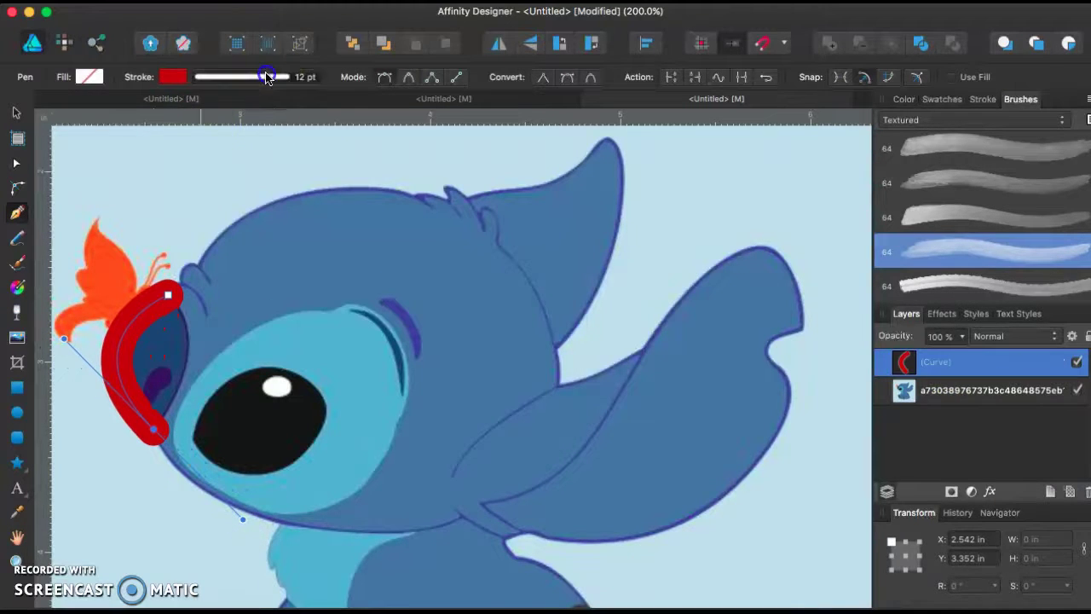
Set the nose curve's stroke width to 2 pt and bend the curve with the Node tool to follow the nose's edge
left_click(241, 77)
left_click(238, 132)
left_click_drag(238, 135, 219, 139)
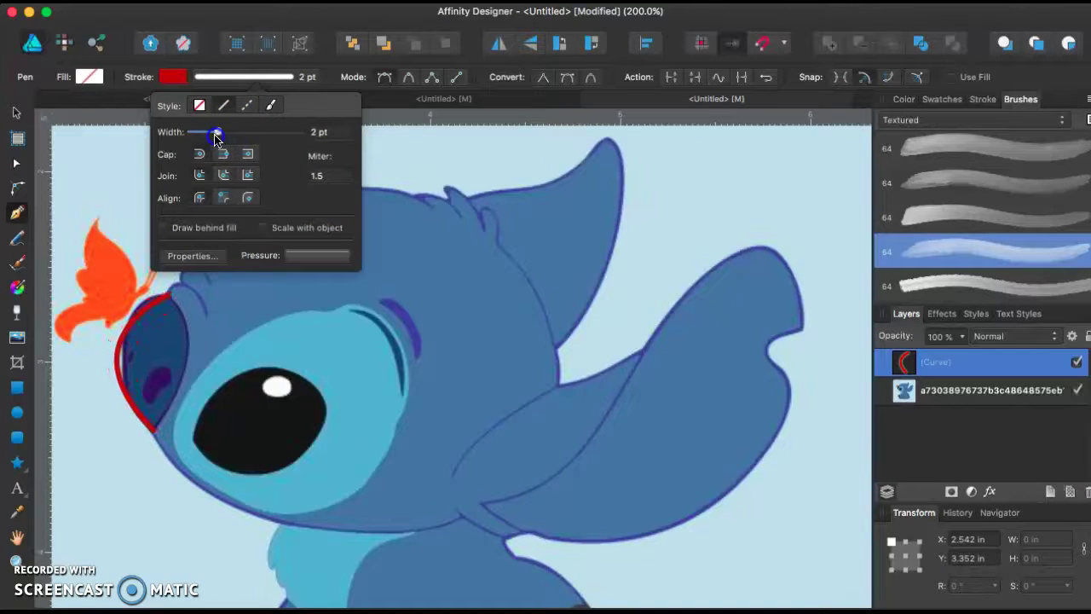
left_click(16, 163)
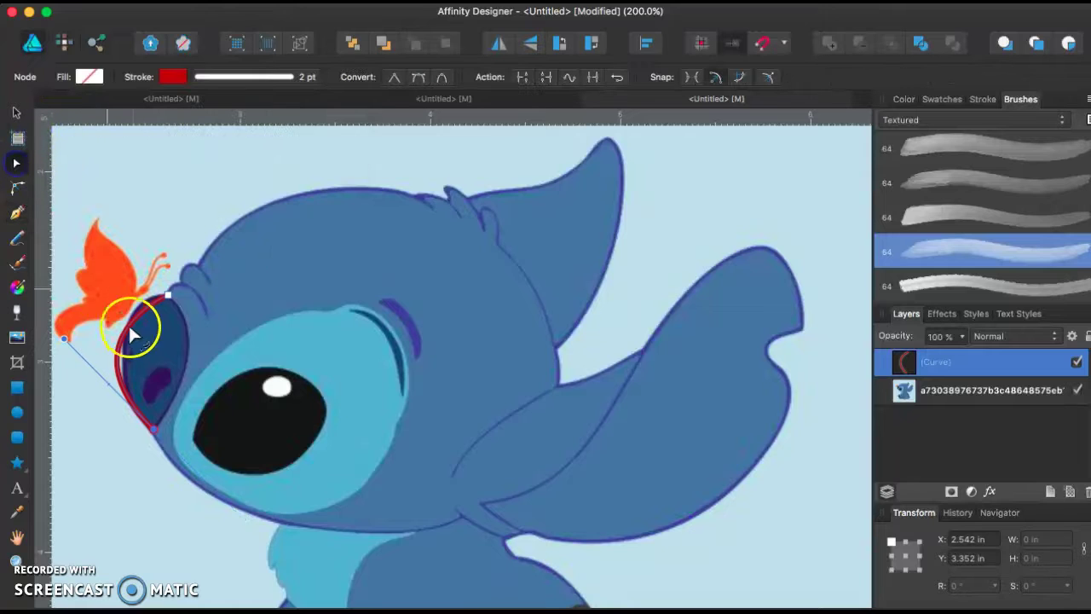
left_click_drag(131, 330, 130, 395)
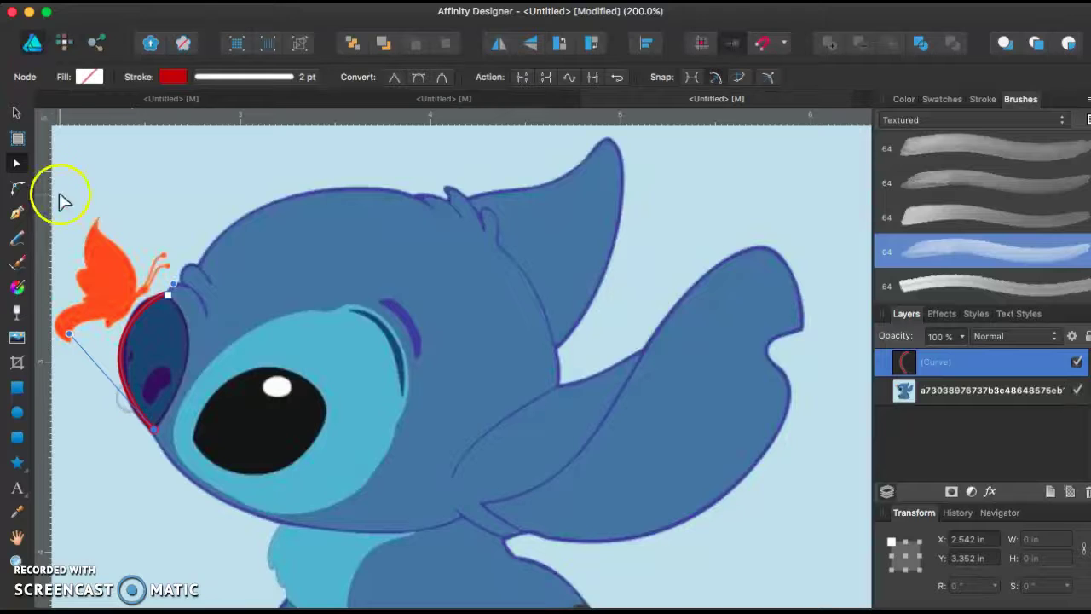
Try to extend the nose curve from its lower end along Stitch's jawline, and undo the added segment
left_click(17, 213)
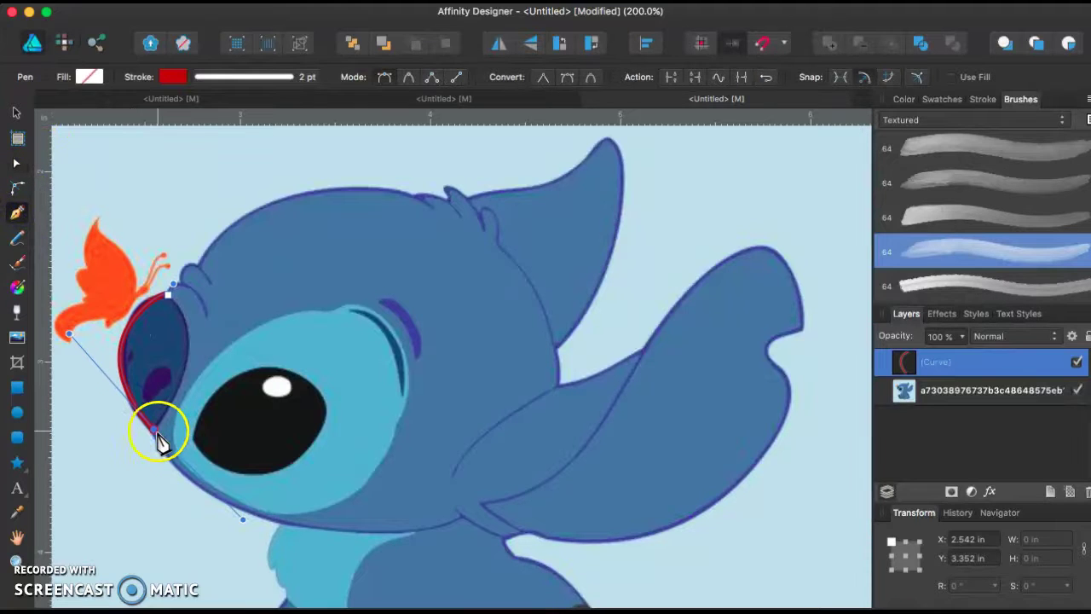
left_click_drag(283, 524, 348, 531)
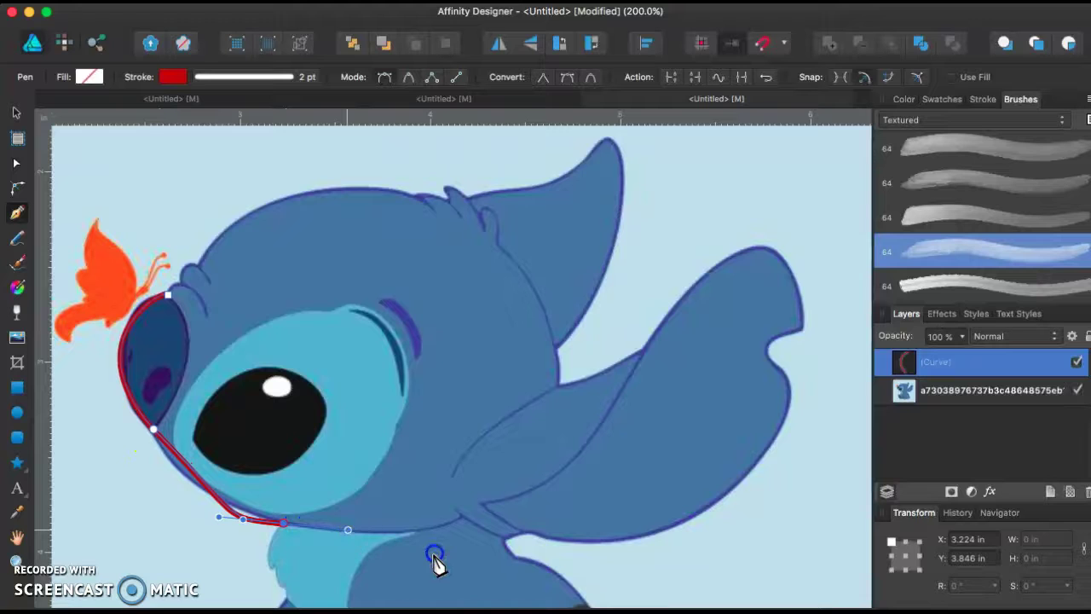
mouse_move(434, 539)
left_mouse_down()
mouse_move(329, 502)
mouse_move(504, 526)
mouse_move(593, 560)
mouse_move(532, 563)
mouse_move(390, 514)
mouse_move(544, 565)
mouse_move(426, 499)
mouse_move(538, 551)
mouse_move(406, 497)
mouse_move(518, 533)
mouse_move(492, 532)
mouse_move(298, 378)
mouse_move(451, 504)
mouse_move(454, 545)
mouse_move(443, 507)
mouse_move(509, 557)
mouse_move(639, 612)
mouse_move(519, 573)
mouse_move(437, 527)
left_mouse_up()
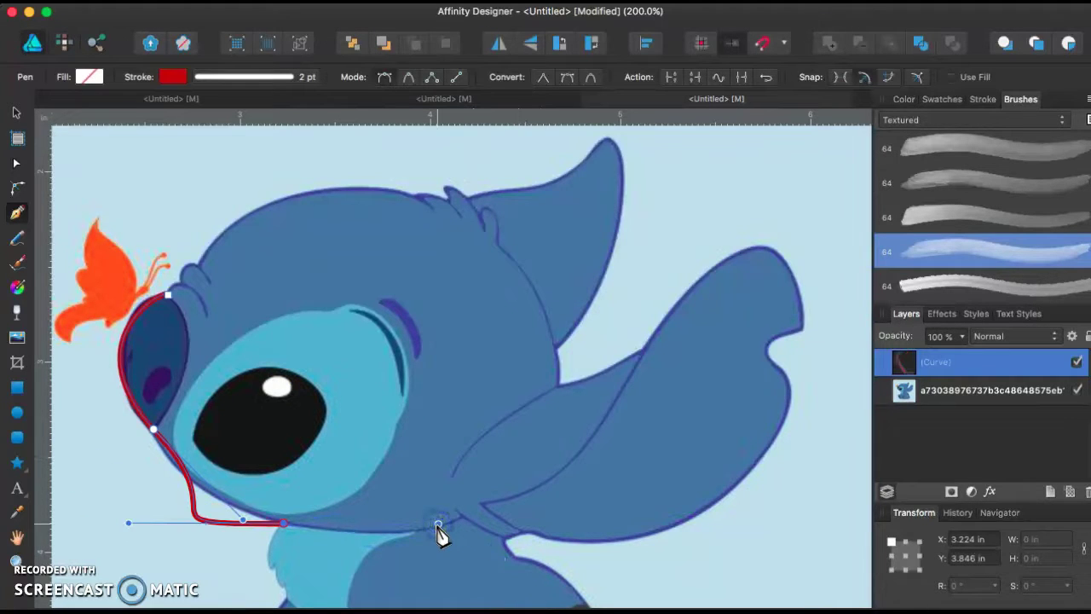
key("super+z")
Try again to continue the curve from the nose tip along the jaw to the chest fur, and undo that segment
scroll(127, 383, "down", 2)
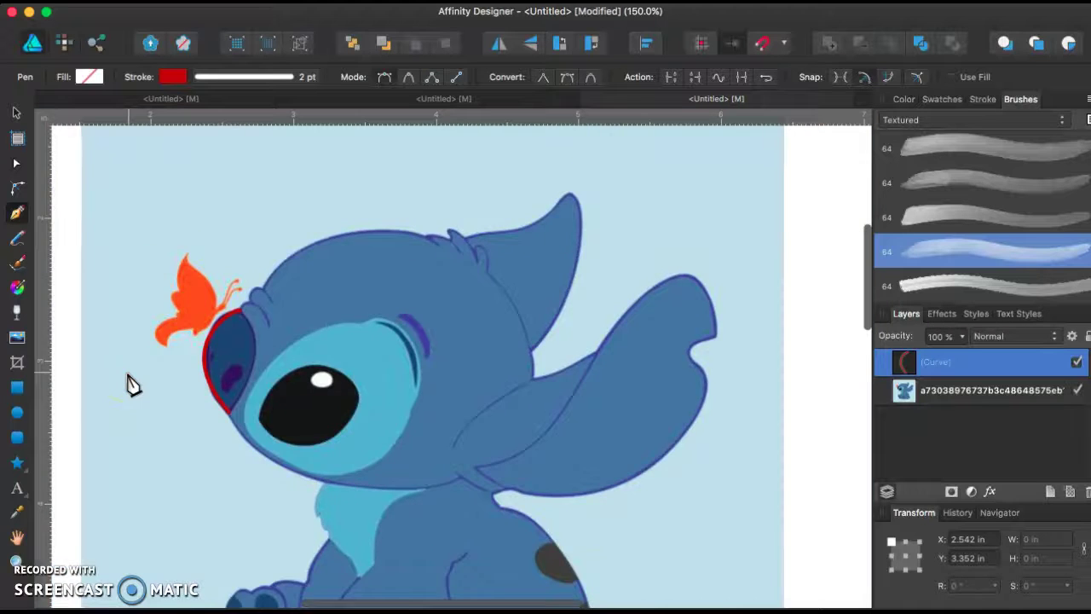
scroll(128, 384, "up", 3)
scroll(129, 380, "left", 2)
scroll(130, 379, "down", 1)
left_click(126, 365)
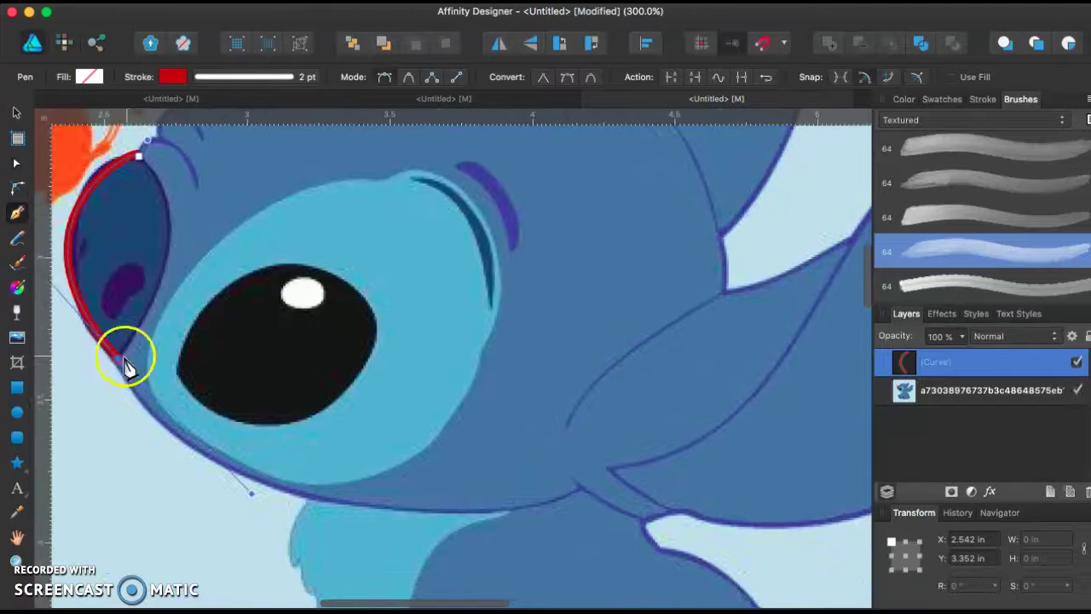
scroll(122, 394, "left", 3)
scroll(121, 394, "down", 1)
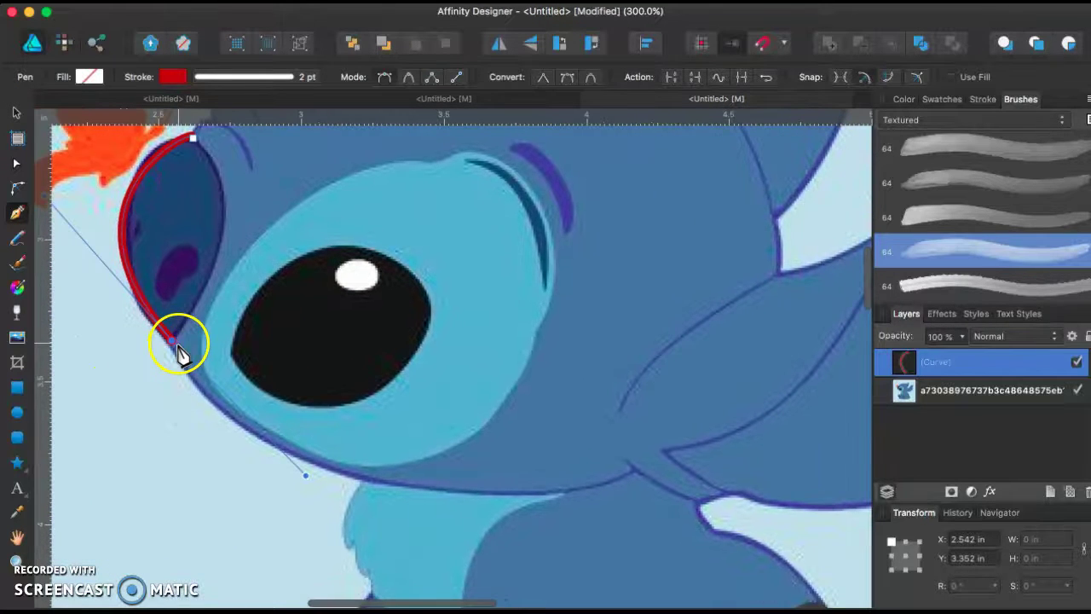
mouse_move(173, 352)
left_mouse_down()
mouse_move(308, 437)
mouse_move(211, 385)
left_mouse_up()
left_click_drag(363, 479, 535, 512)
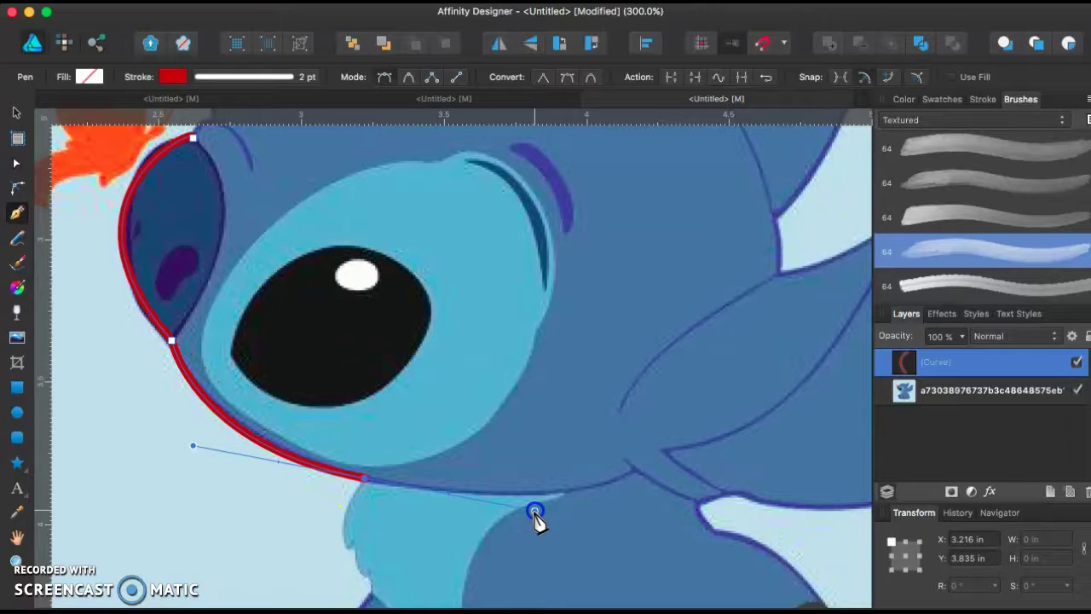
key("super+z")
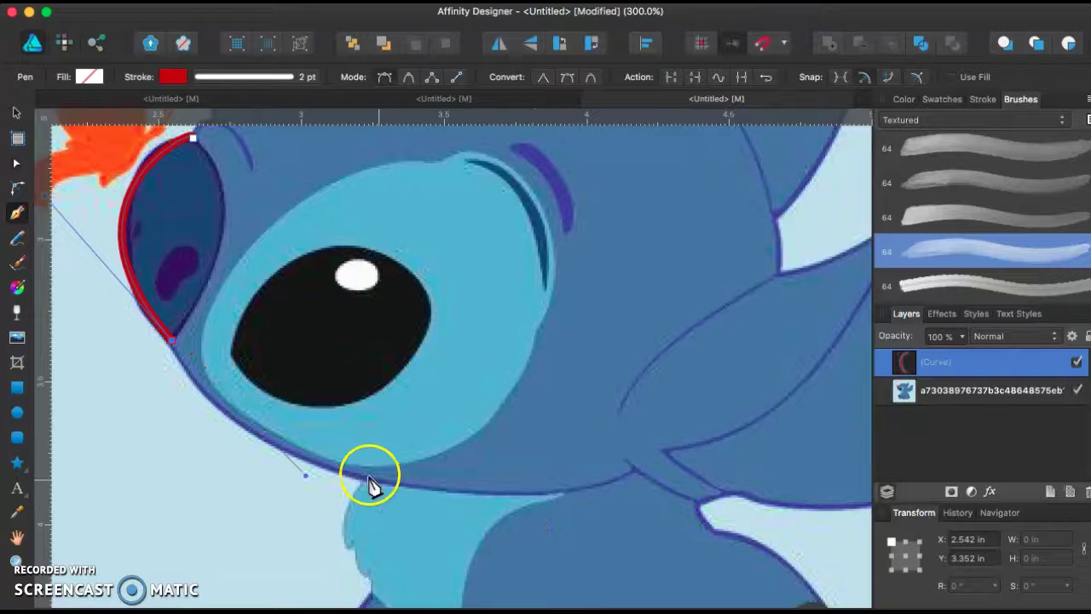
Turn the nose-tip node into a sharp corner and extend the curve along Stitch's jaw to the chest fur
left_click_drag(369, 478, 719, 517)
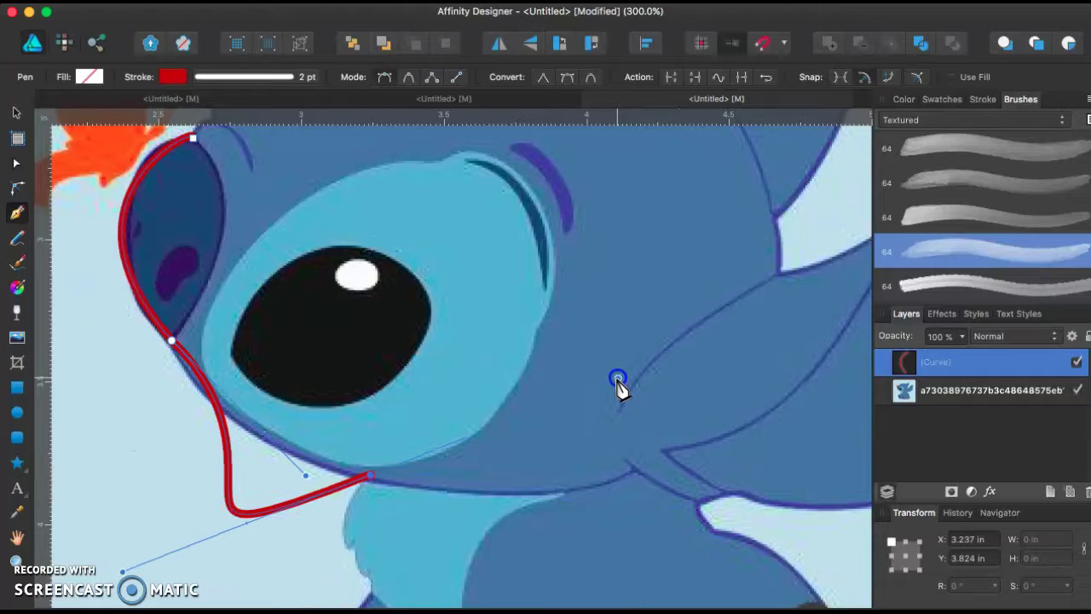
key("super+z")
left_click(173, 343)
left_click_drag(365, 482, 567, 551)
Make the jaw's end node a sharp corner and trace the jagged outer edge of the chest fur down to the arm
scroll(568, 551, "down", 5)
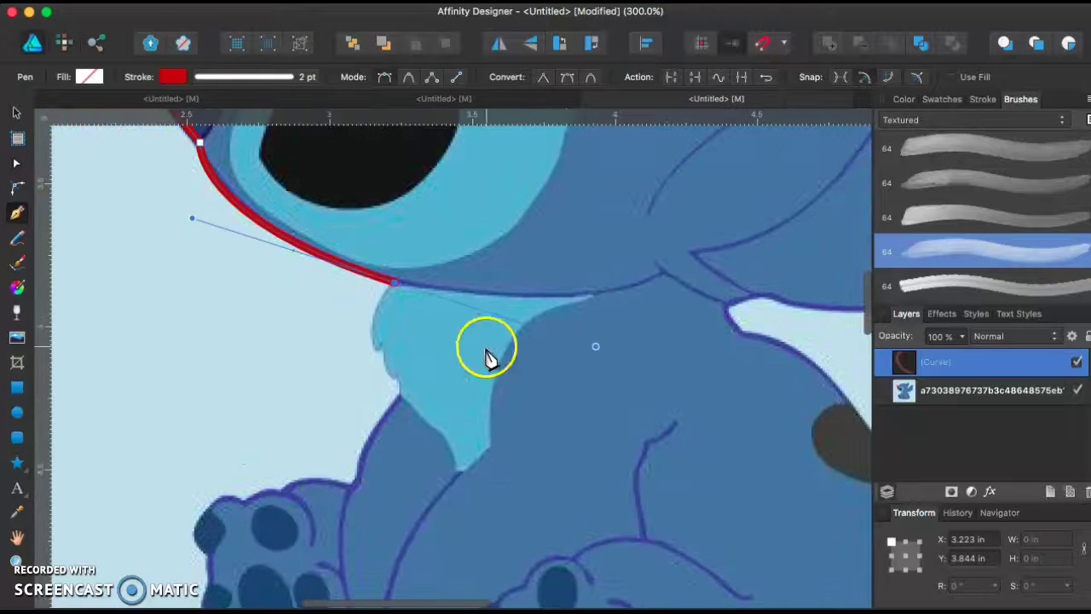
left_click_drag(373, 342, 430, 355)
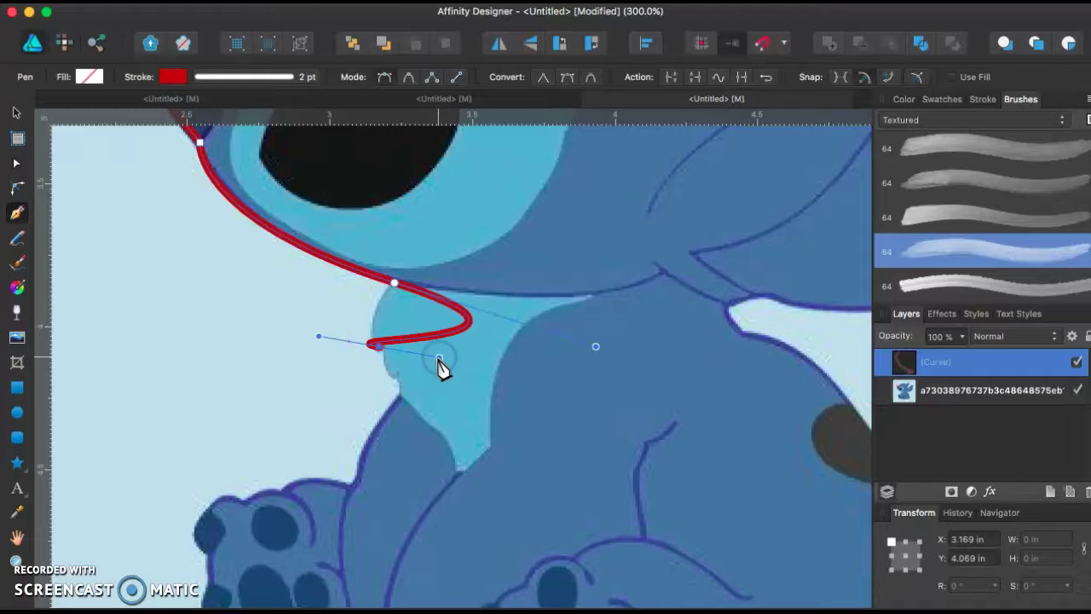
key("BackSpace")
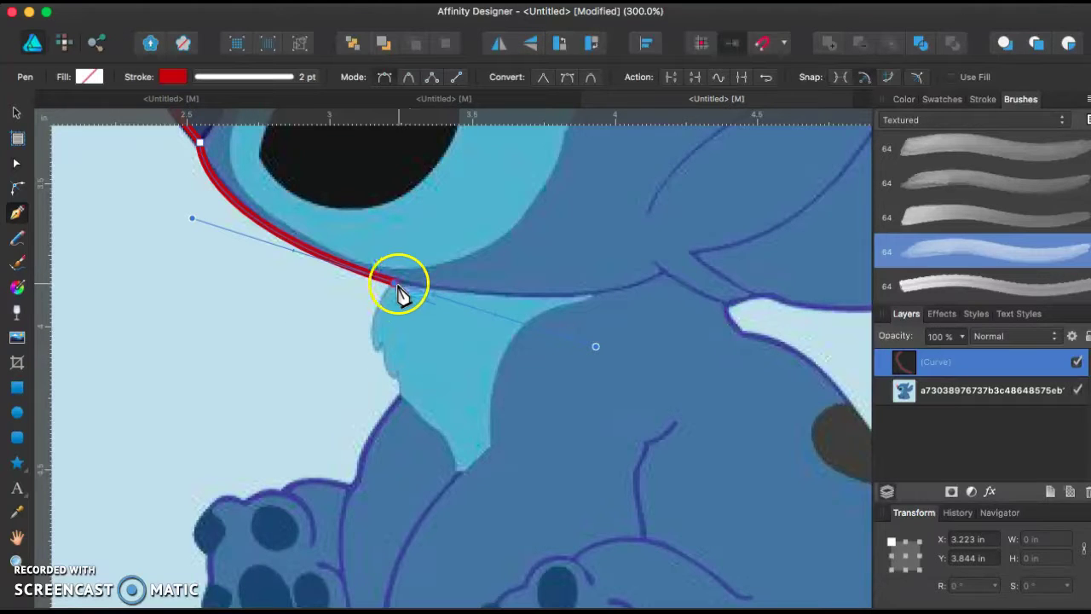
left_click_drag(374, 349, 399, 378)
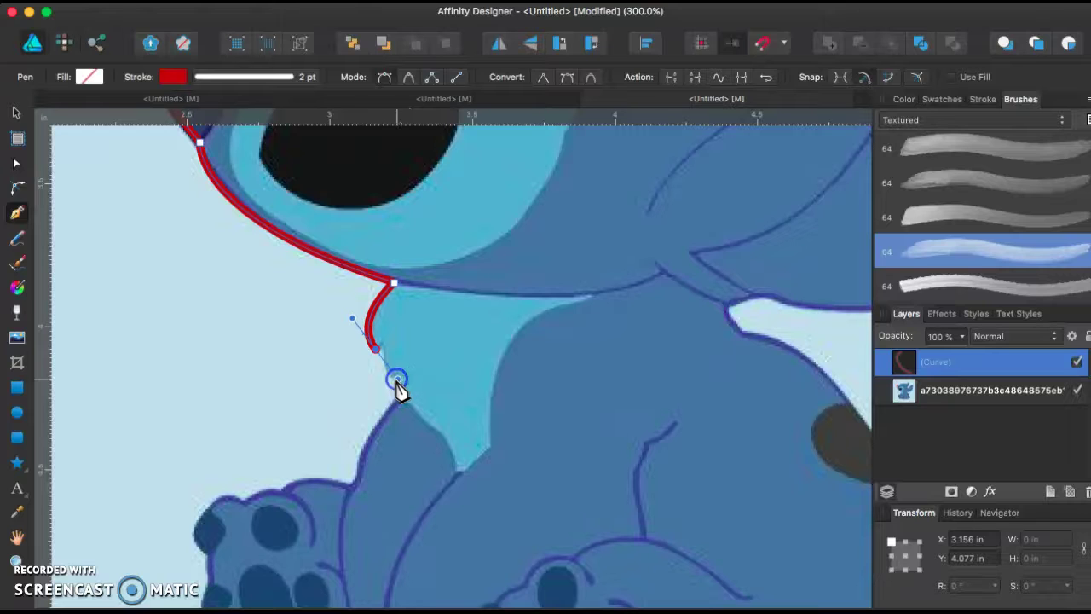
key("super+equal")
key("super+equal")
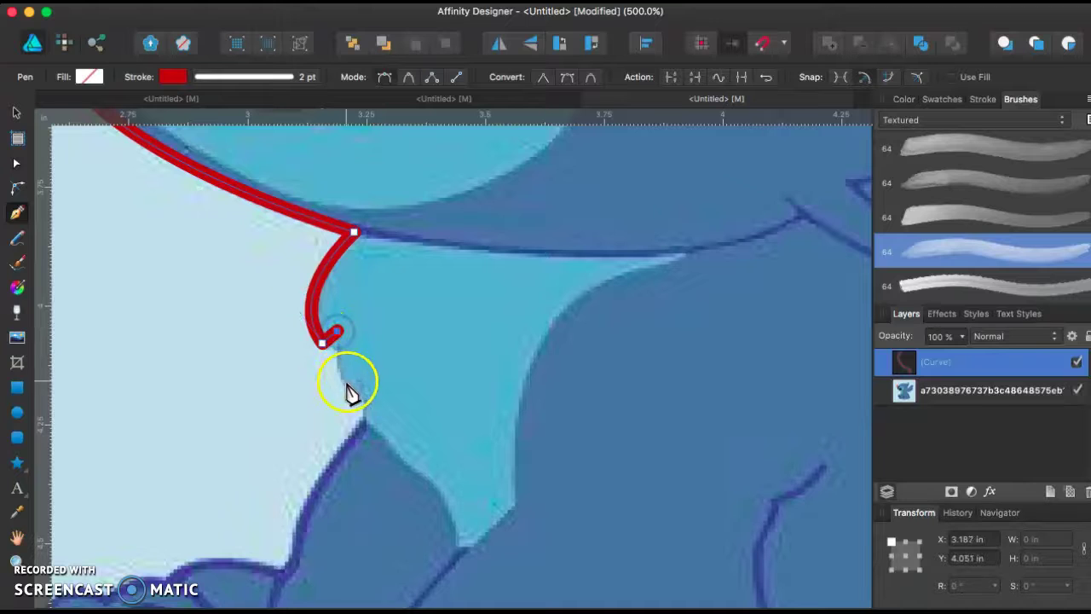
left_click_drag(351, 387, 364, 395)
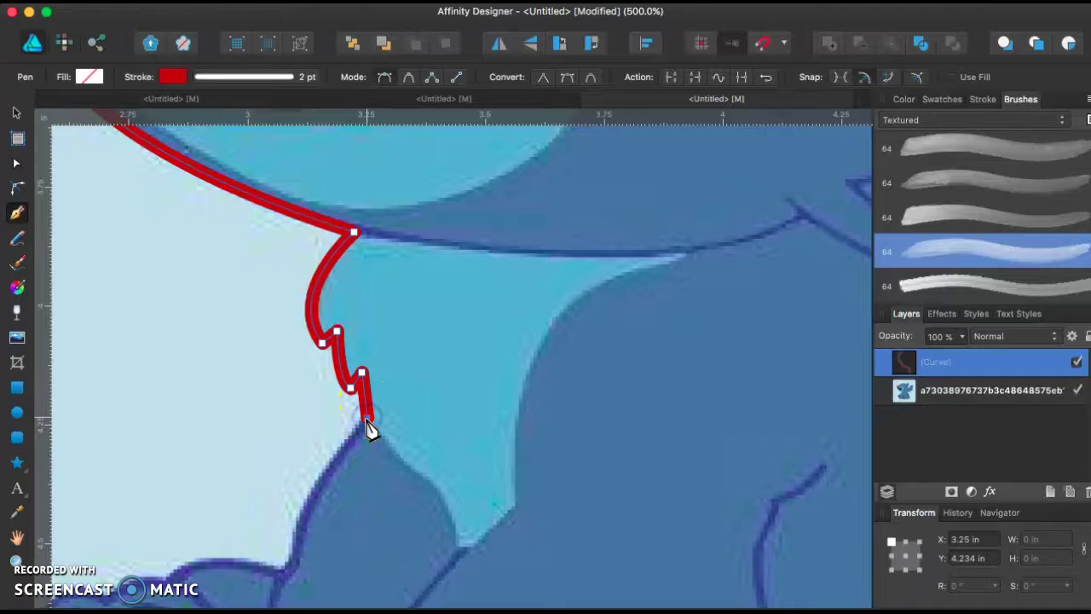
Continue the curve down the front of Stitch's raised arm and across to the start of the paw's toes
scroll(339, 486, "down", 5)
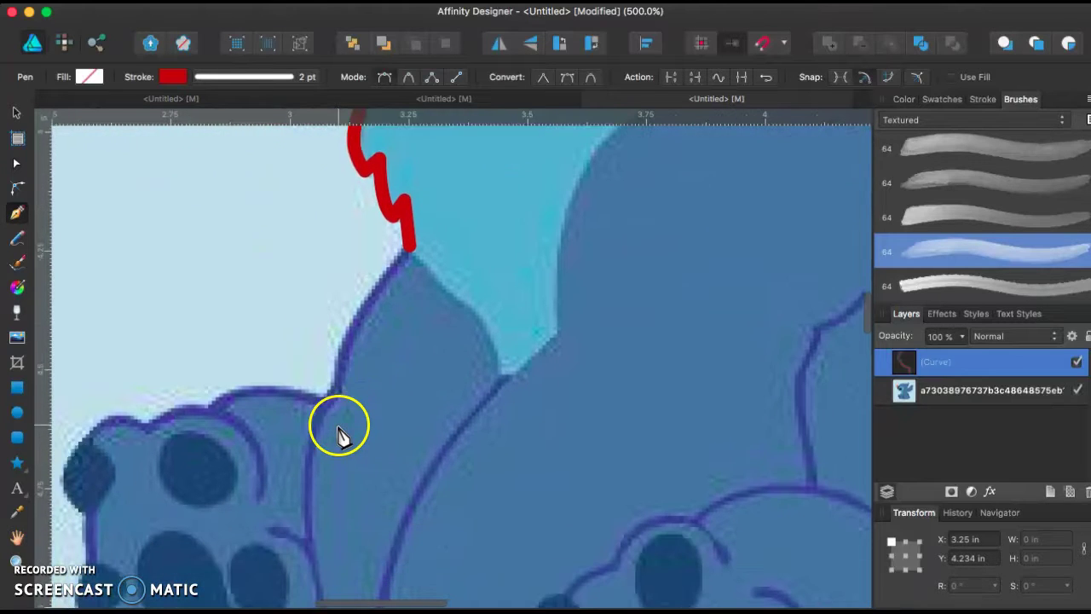
left_click_drag(339, 388, 348, 461)
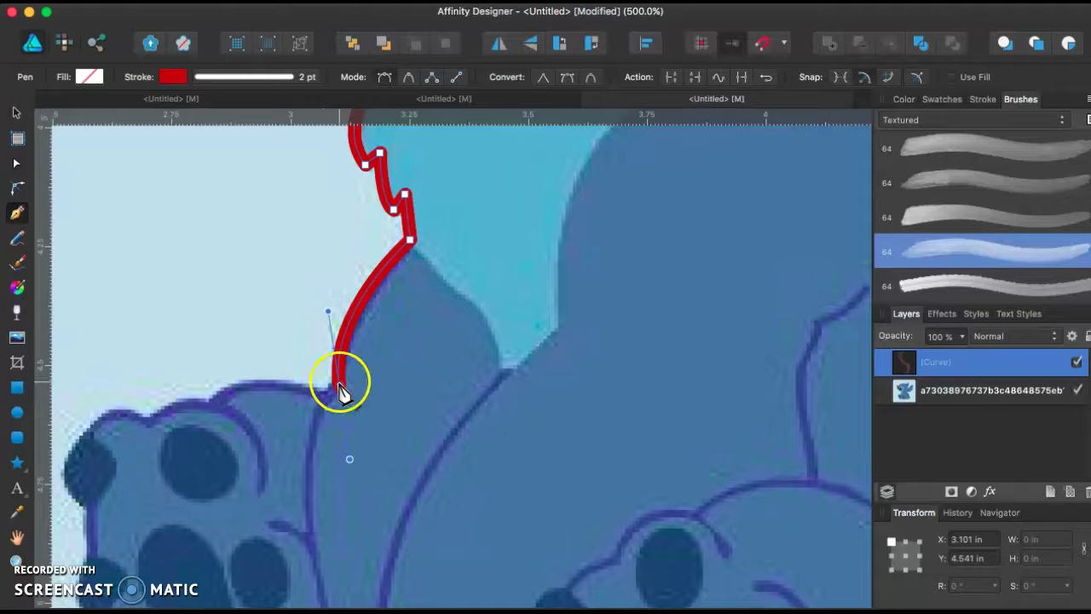
mouse_move(324, 396)
left_mouse_down()
mouse_move(242, 397)
mouse_move(341, 389)
mouse_move(329, 396)
left_mouse_up()
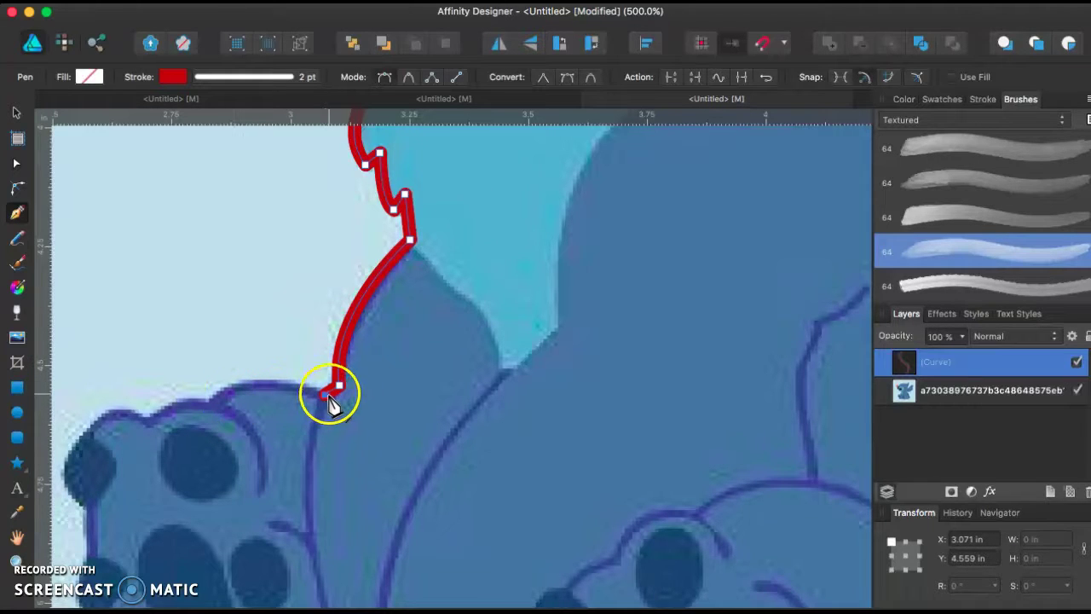
left_click_drag(222, 399, 183, 447)
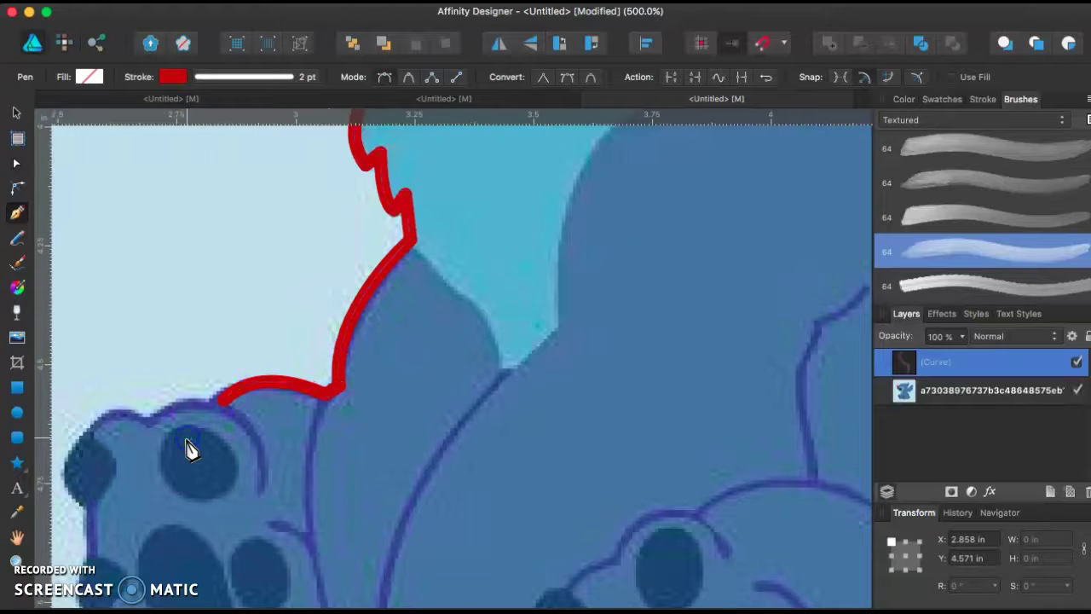
Trace the rounded tops of the paw's toes with short curved segments joined at sharp corners
scroll(320, 378, "left", 3)
left_click_drag(380, 370, 370, 394)
left_click_drag(303, 406, 279, 434)
left_click(301, 407)
Trace around the upper outer toe pad, sharpen its end node, and add a straight segment down the paw's side
left_click_drag(232, 424, 333, 535)
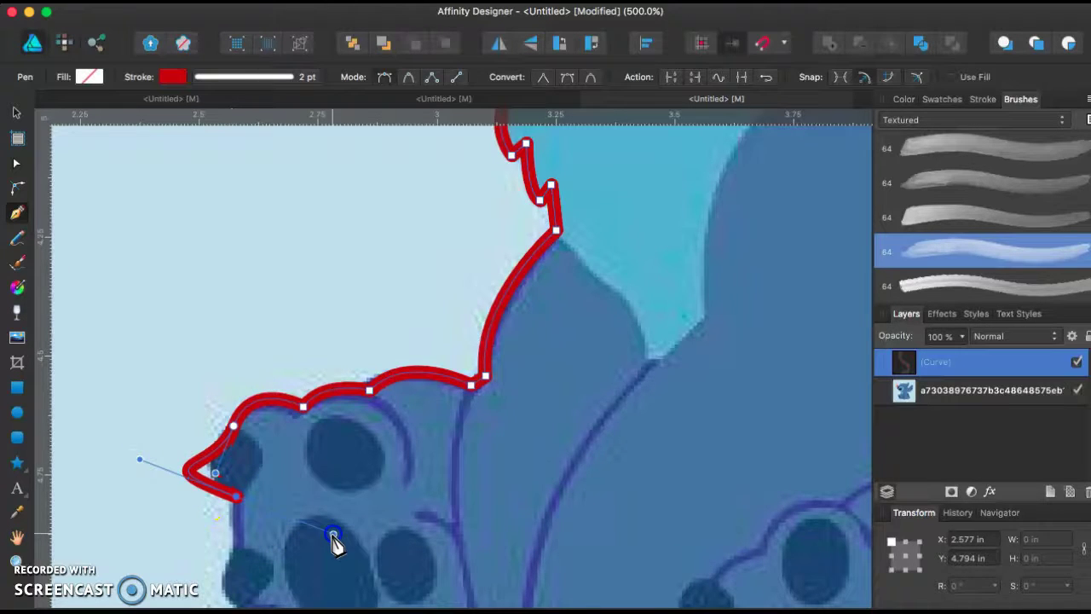
key("super+z")
left_click(242, 438)
left_click_drag(235, 493, 295, 524)
left_click(240, 546)
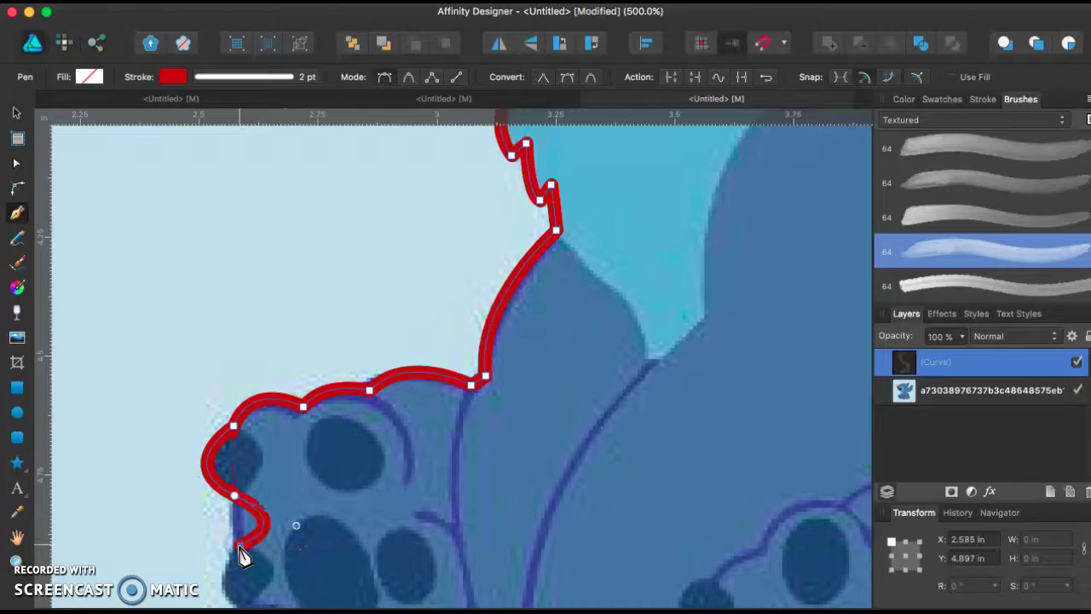
key("super+z")
left_click(244, 515)
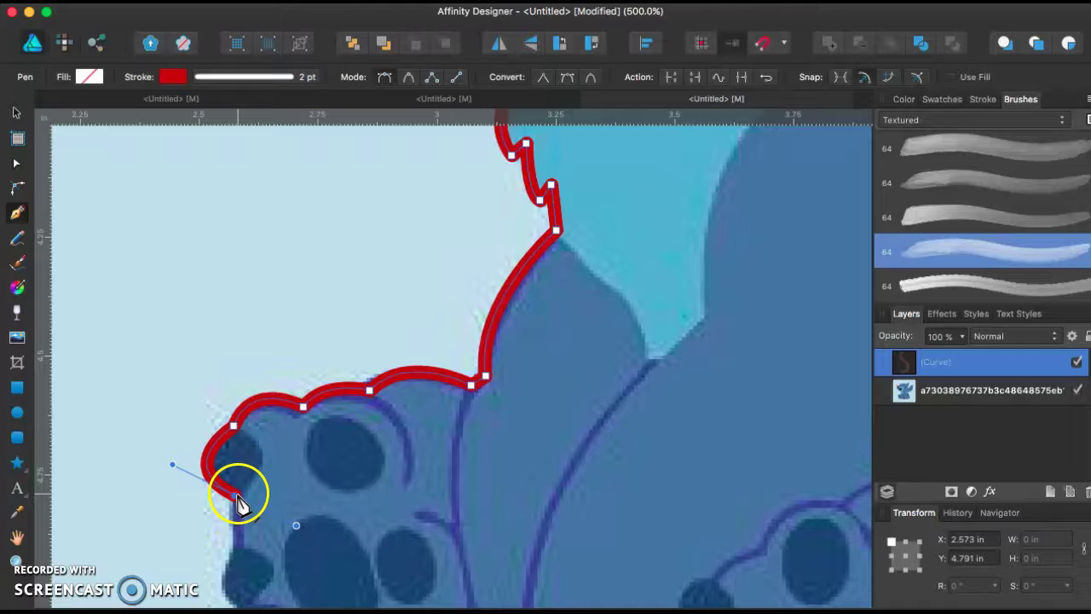
left_click(238, 543)
Select the traced outline with the Move tool and fill it with the orange swatch H:21 S:90 L:50
scroll(238, 555, "down", 5)
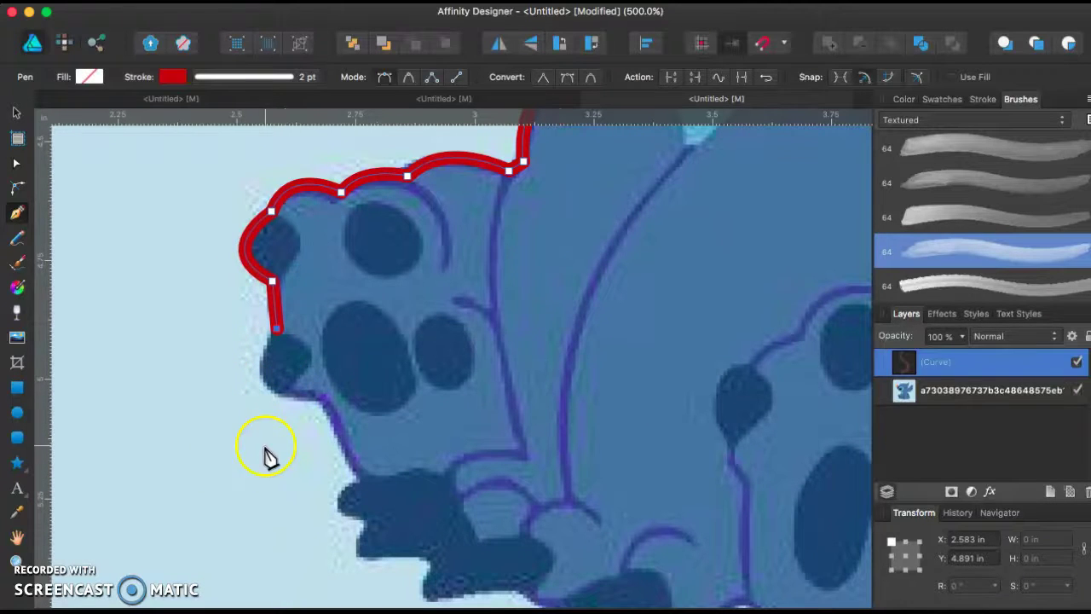
scroll(468, 239, "up", 10)
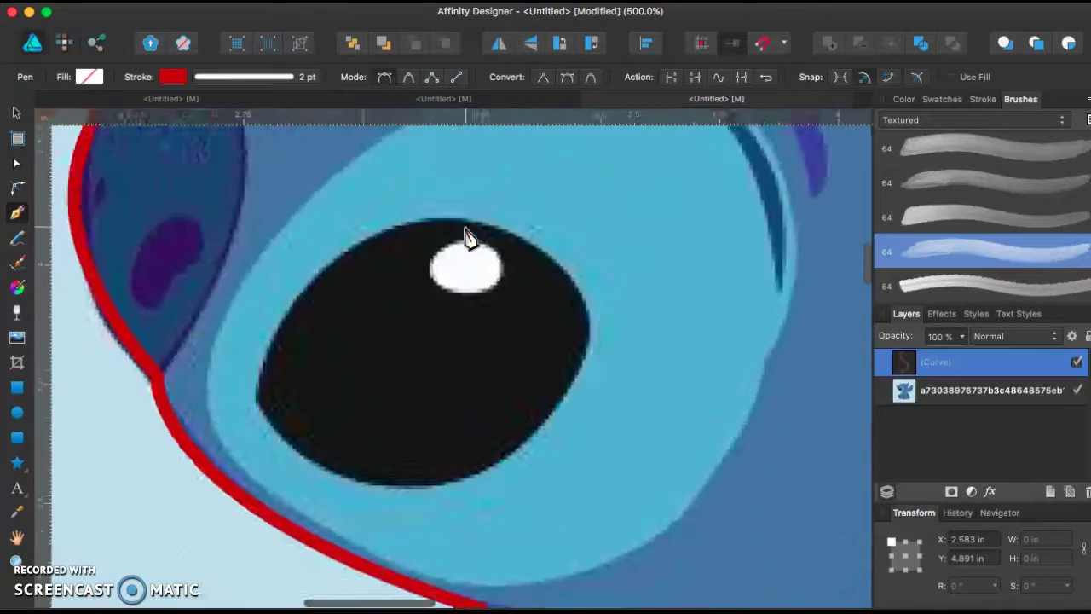
scroll(468, 239, "down", 5)
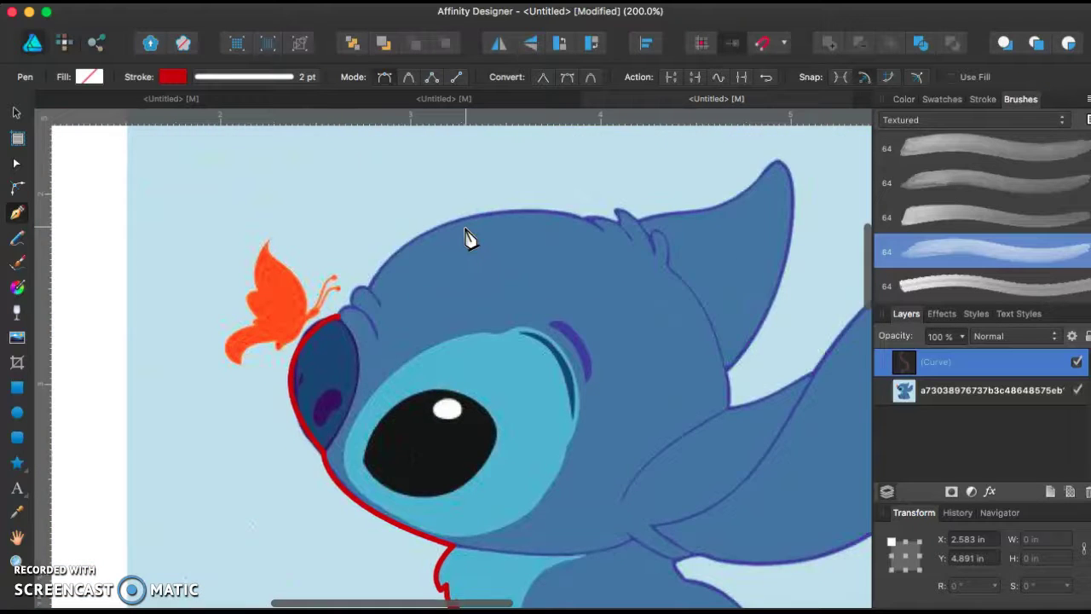
scroll(467, 239, "down", 5)
scroll(467, 239, "up", 3)
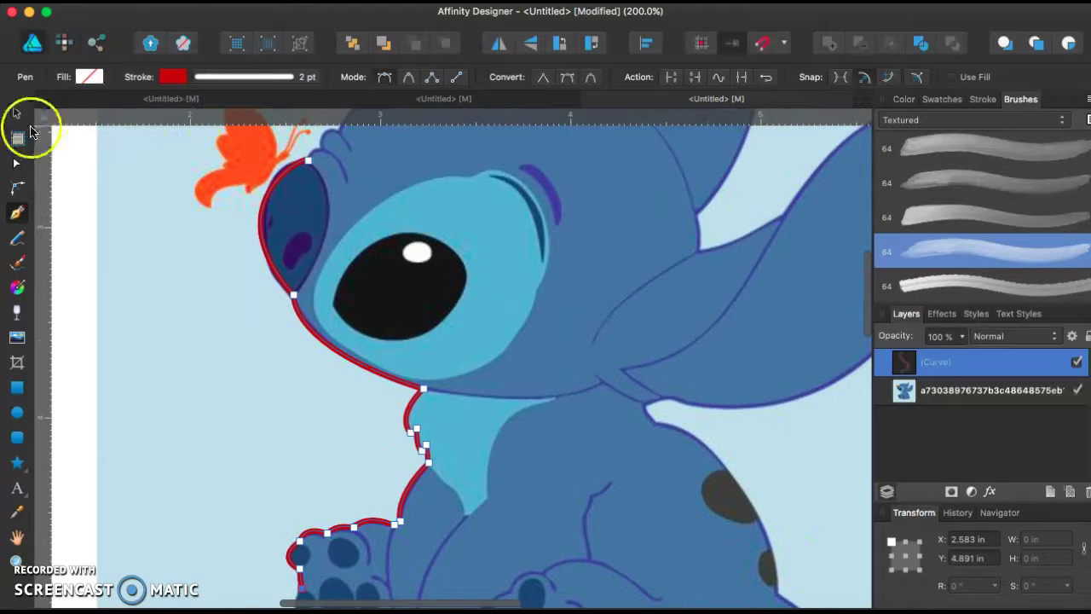
left_click(15, 113)
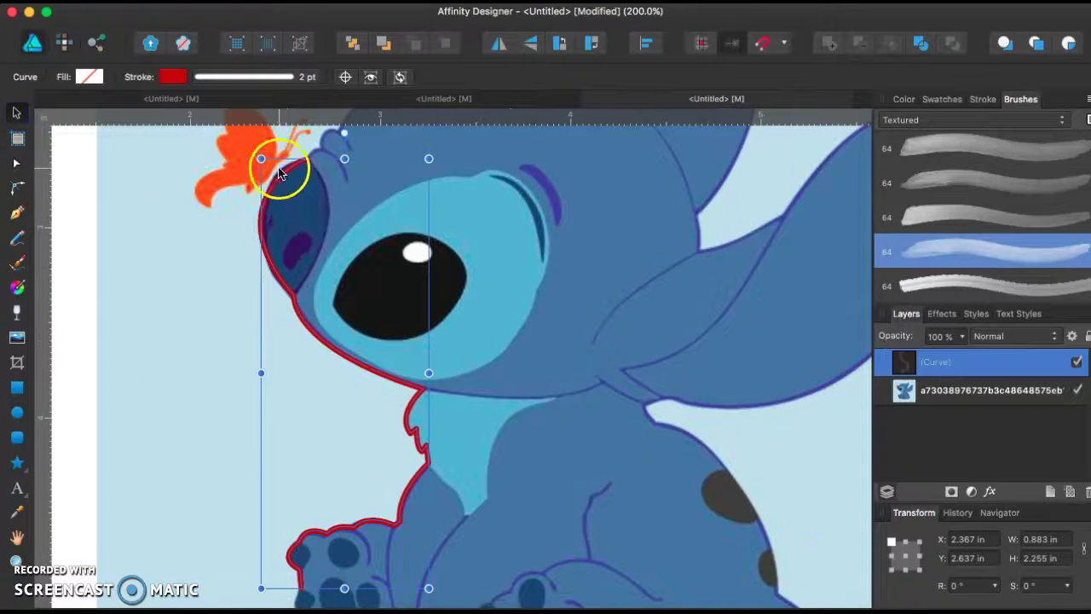
left_click(85, 75)
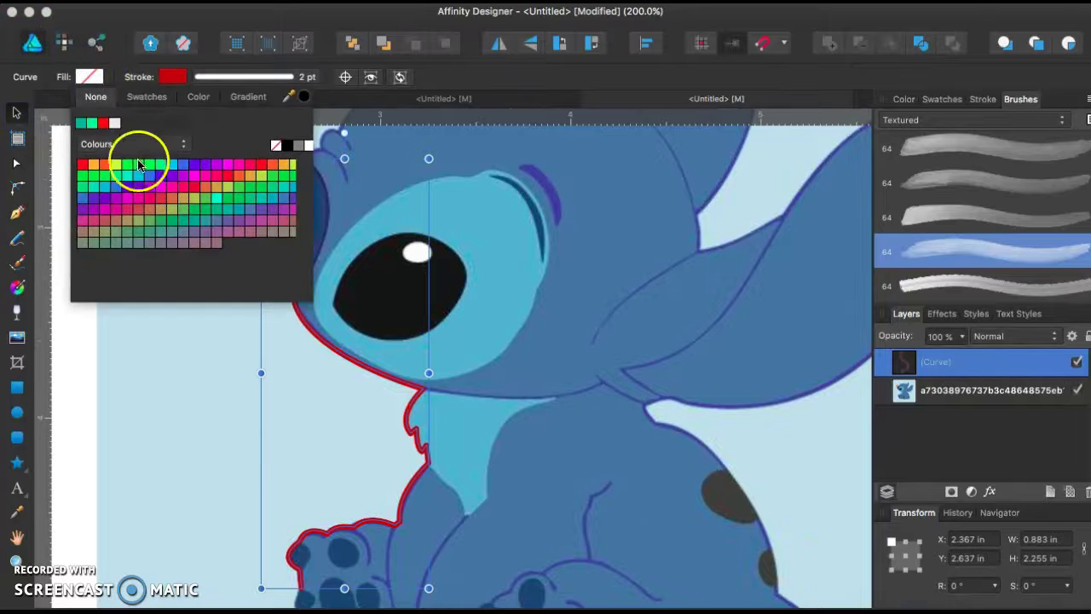
left_click(100, 168)
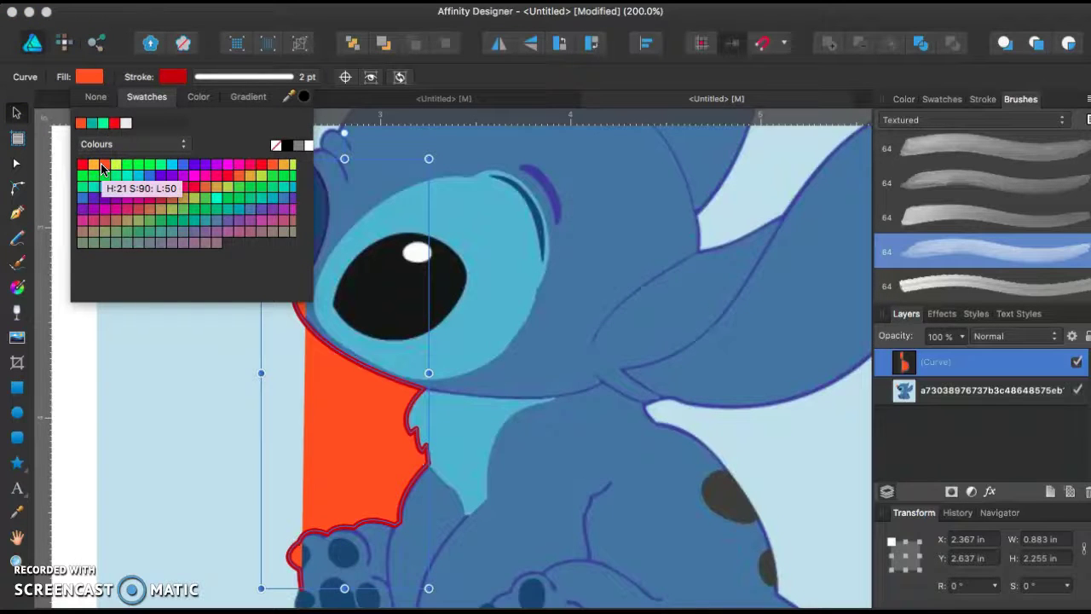
scroll(428, 303, "left", 5)
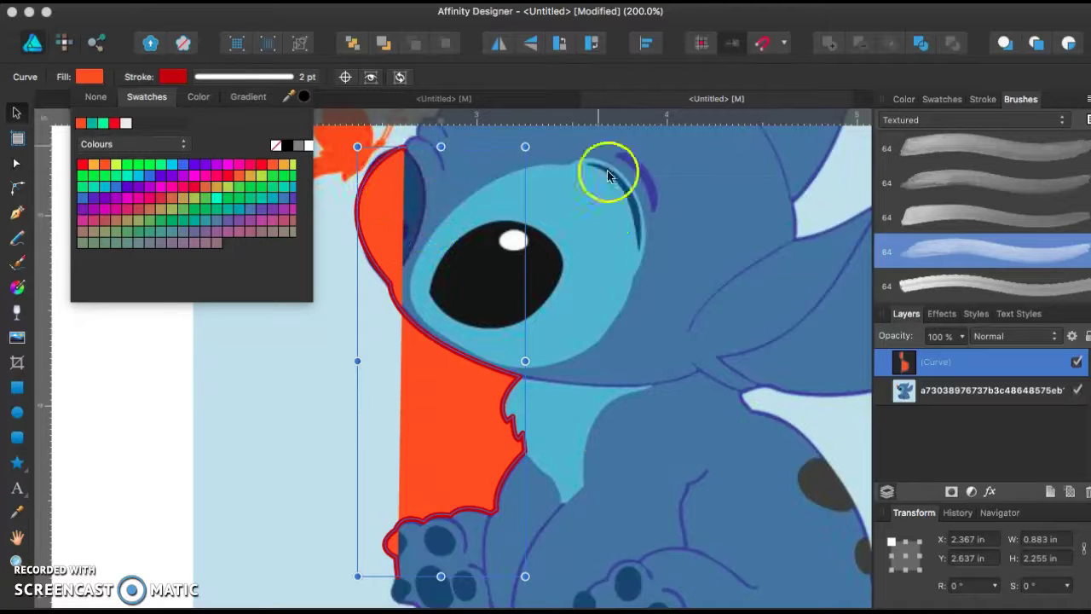
scroll(490, 251, "up", 4)
scroll(463, 433, "down", 10)
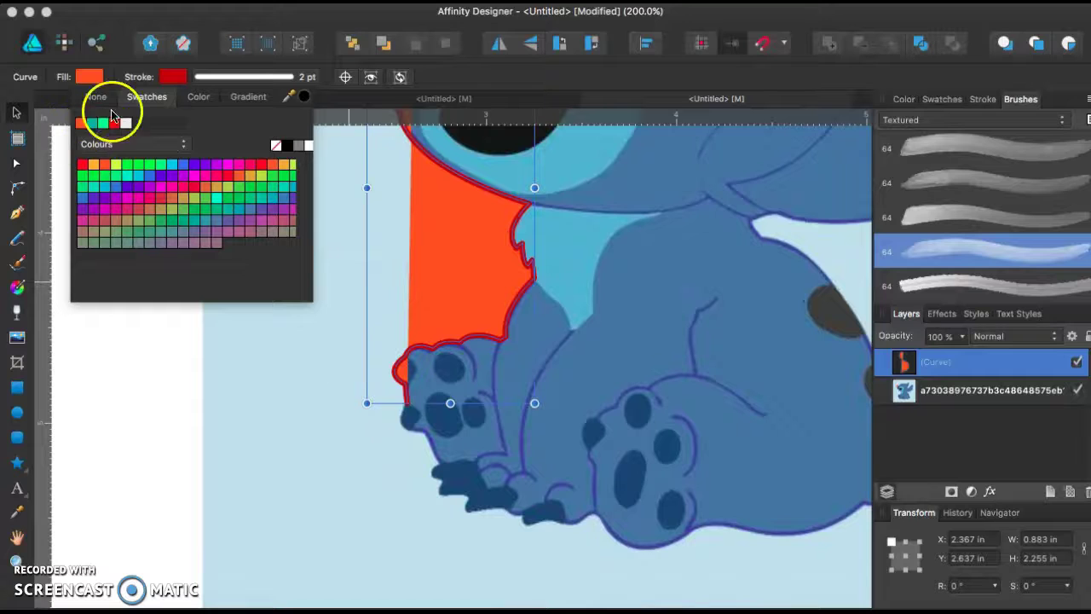
left_click_drag(281, 97, 320, 102)
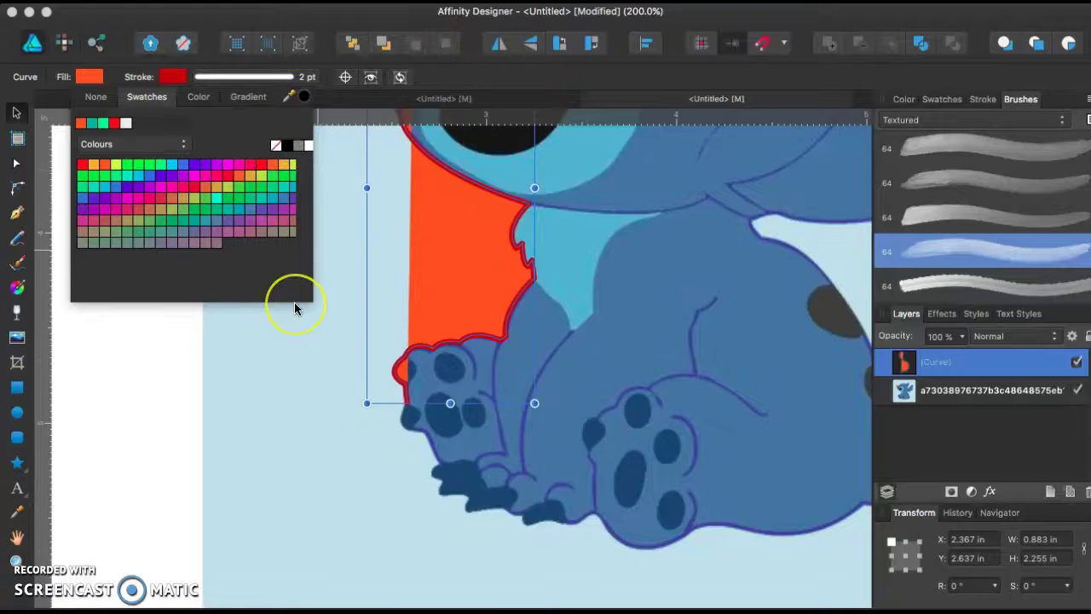
scroll(295, 302, "up", 5)
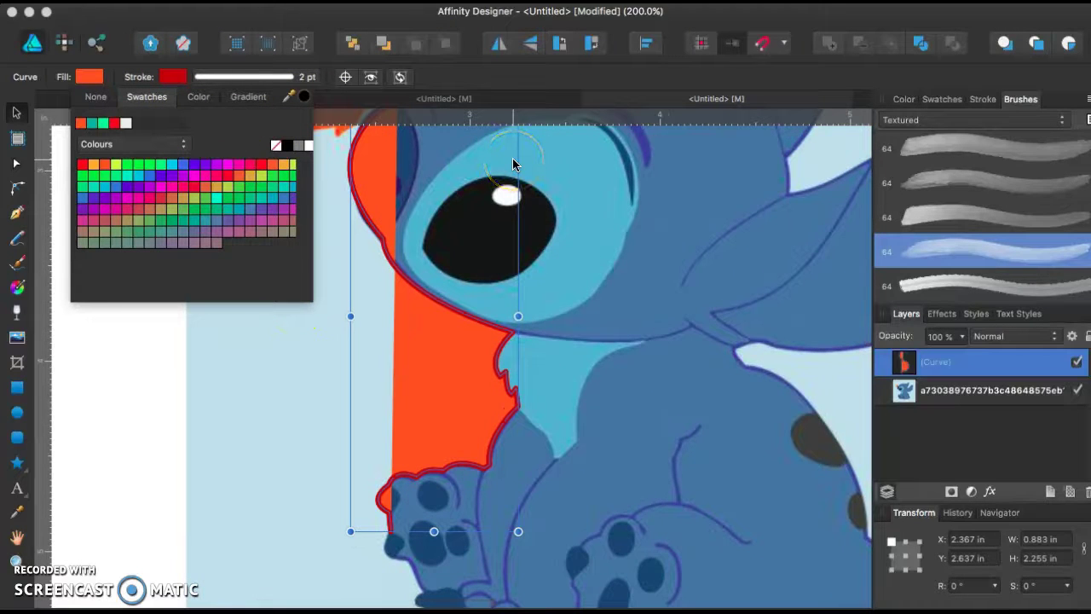